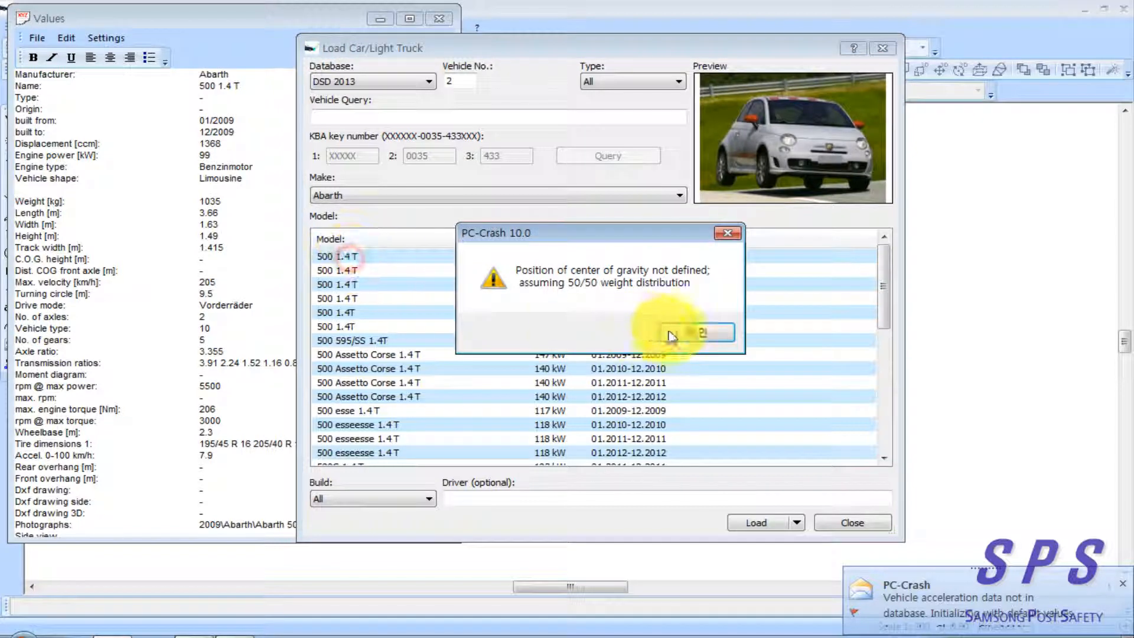
Finish loading the Abarth 500 1.4 T as vehicle 2 and place it just ahead of the Auwaerter bus, facing the same way
{"action": "left_click", "coordinate": [690, 331]}
{"action": "left_click", "coordinate": [877, 522]}
{"action": "left_click_drag", "start_coordinate": [700, 431], "coordinate": [408, 338]}
{"action": "left_click", "coordinate": [416, 48]}
{"action": "left_click_drag", "start_coordinate": [557, 342], "coordinate": [541, 351]}
{"action": "left_click_drag", "start_coordinate": [426, 341], "coordinate": [432, 342]}
{"action": "left_click_drag", "start_coordinate": [516, 362], "coordinate": [527, 361]}
Review the Abarth's vehicle geometry data and leave it without changes
{"action": "right_click", "coordinate": [456, 273]}
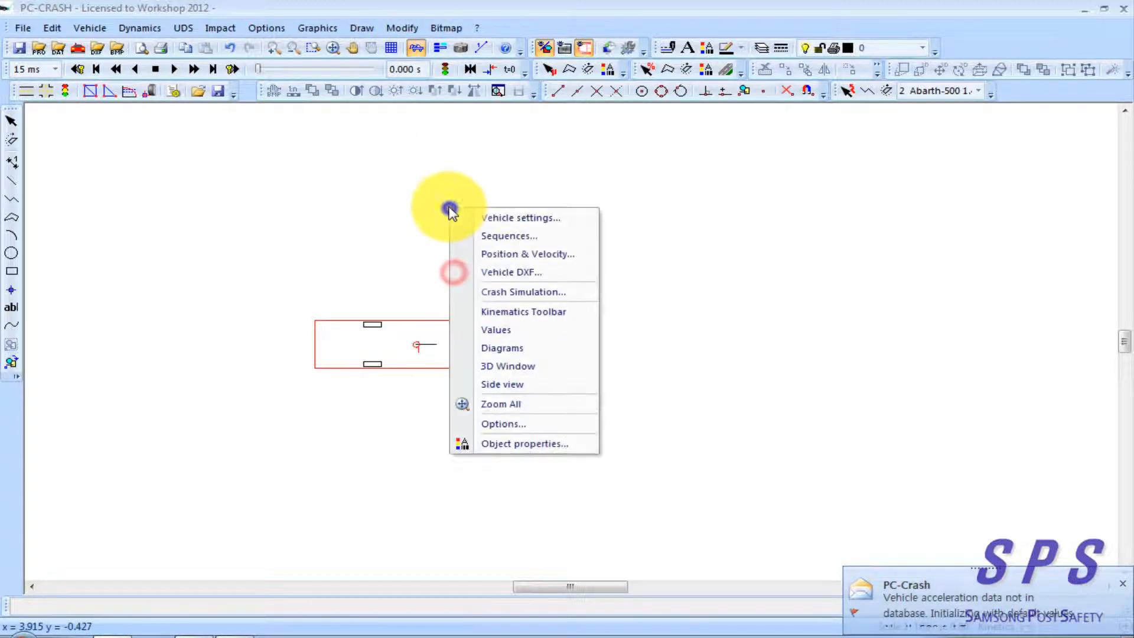
{"action": "left_click", "coordinate": [491, 217]}
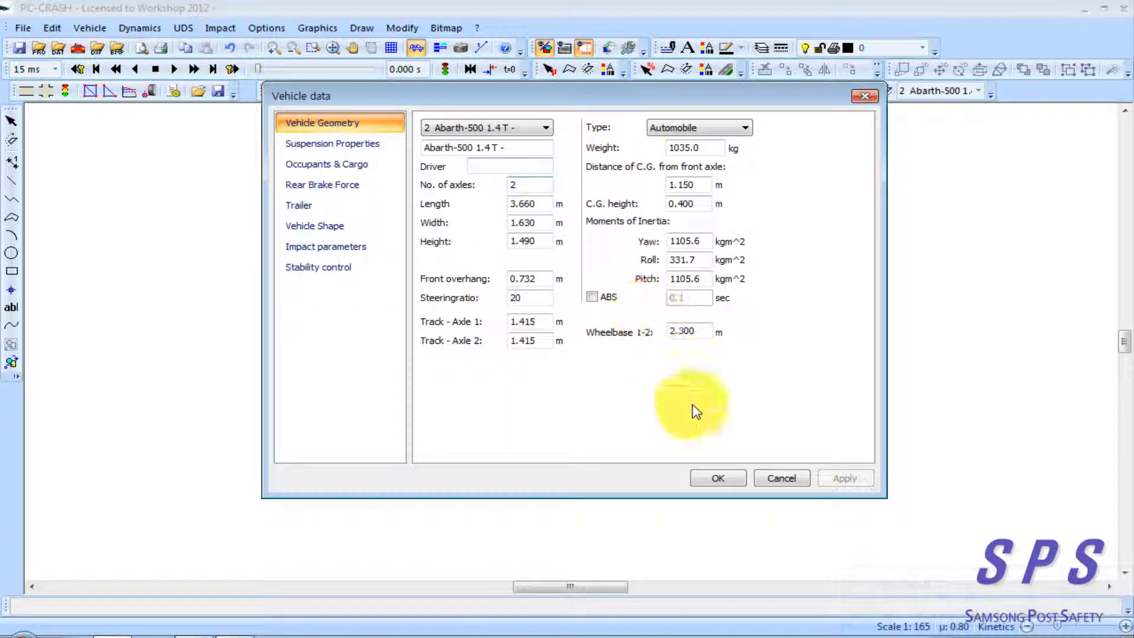
{"action": "left_click", "coordinate": [787, 479]}
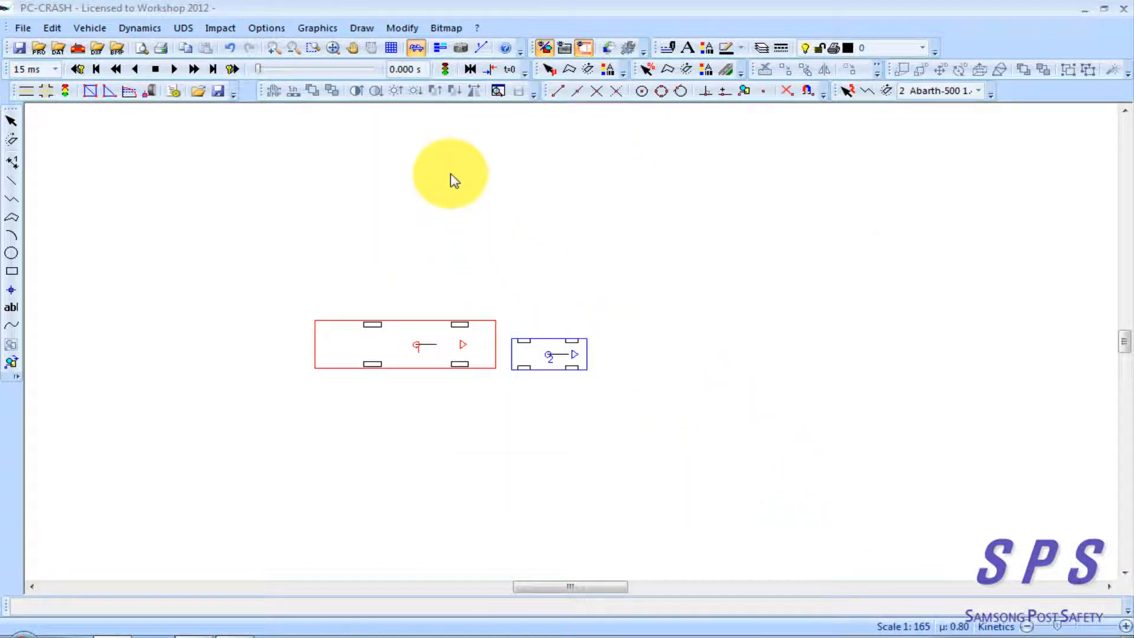
Set the initial speed of vehicle 1, the Auwaerter bus, to 25 km/h in its sequences
{"action": "right_click", "coordinate": [450, 177]}
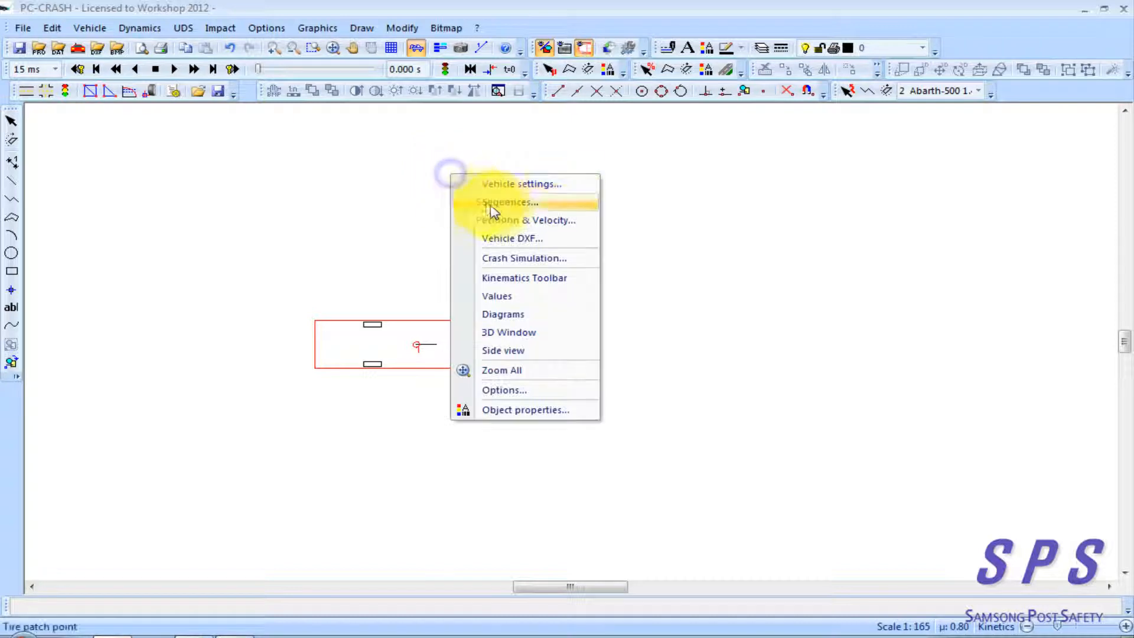
{"action": "left_click", "coordinate": [494, 203]}
{"action": "left_click_drag", "start_coordinate": [378, 172], "coordinate": [424, 115]}
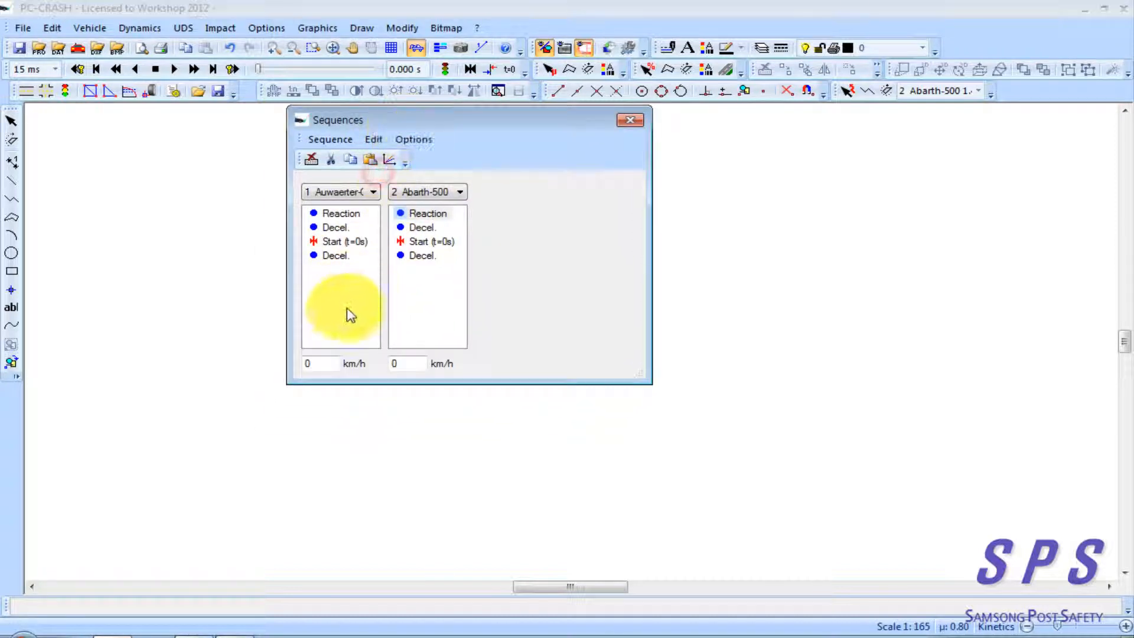
{"action": "left_click", "coordinate": [325, 367]}
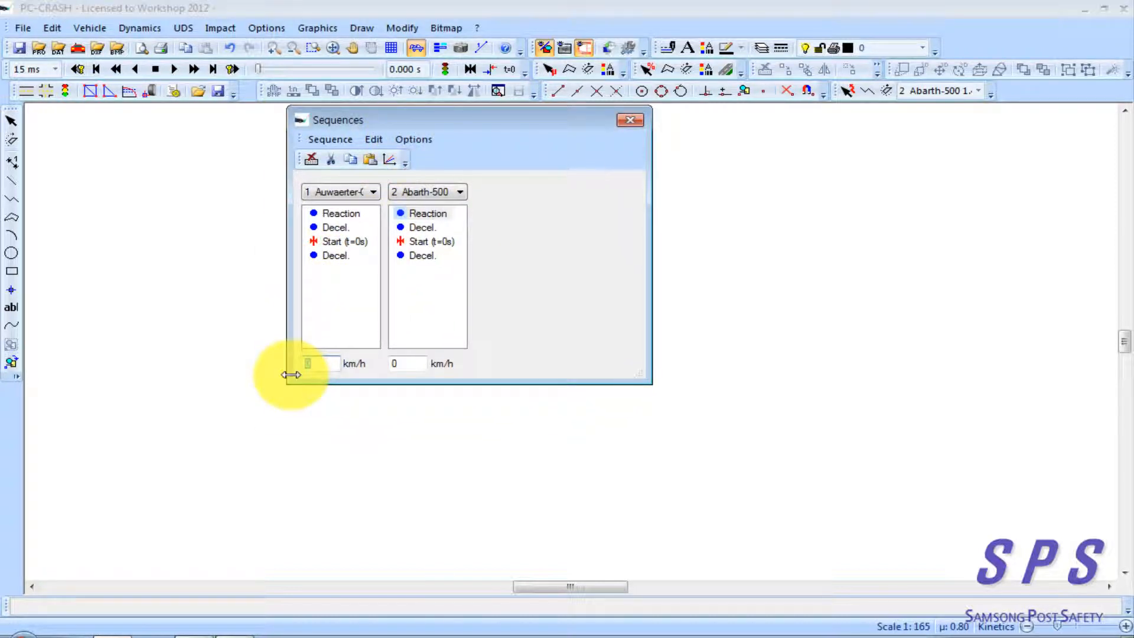
{"action": "left_click", "coordinate": [439, 300]}
{"action": "left_click", "coordinate": [509, 277]}
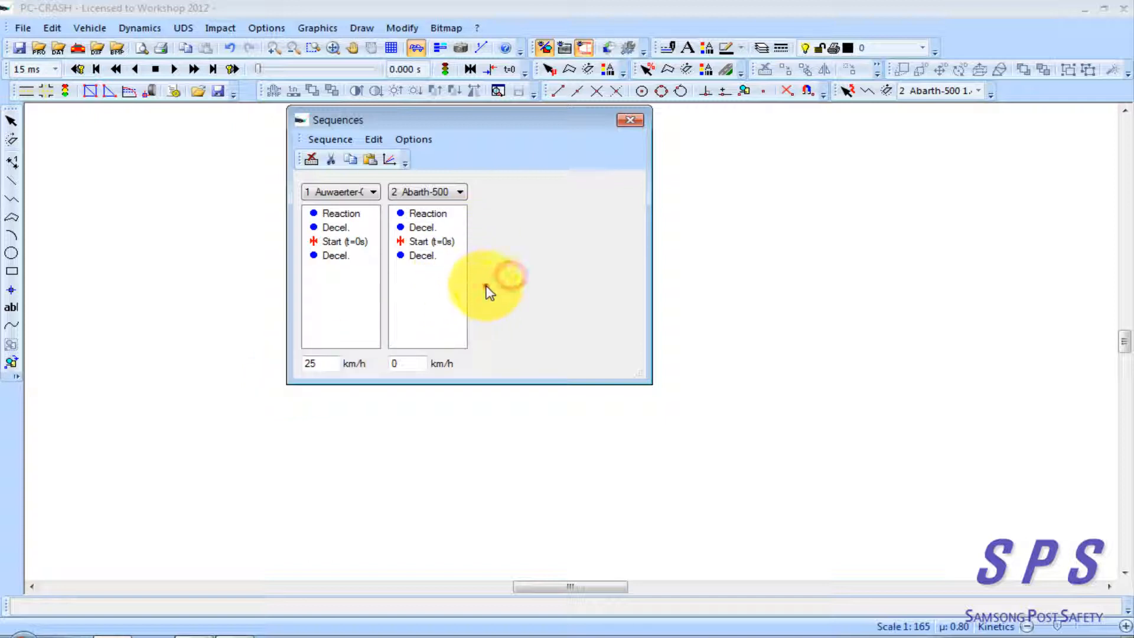
Apply pedal braking in the Decel. sequences after Start for the Abarth and the bus, with 6.67 m/s² for the bus
{"action": "double_click", "coordinate": [418, 255]}
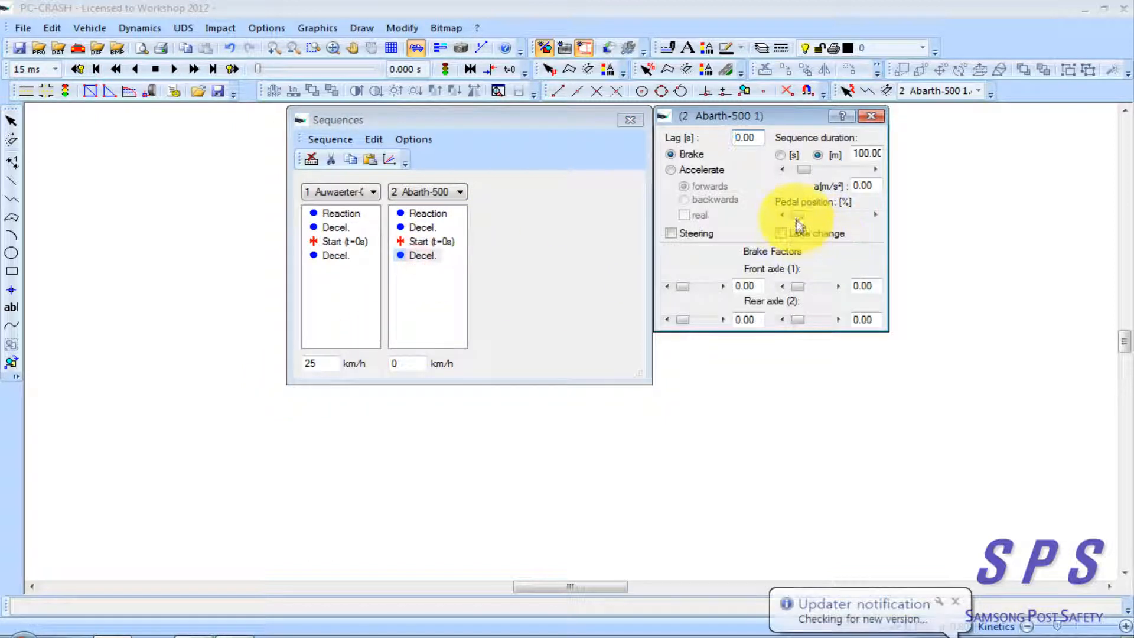
{"action": "left_click_drag", "start_coordinate": [795, 215], "coordinate": [876, 213]}
{"action": "left_click", "coordinate": [334, 255]}
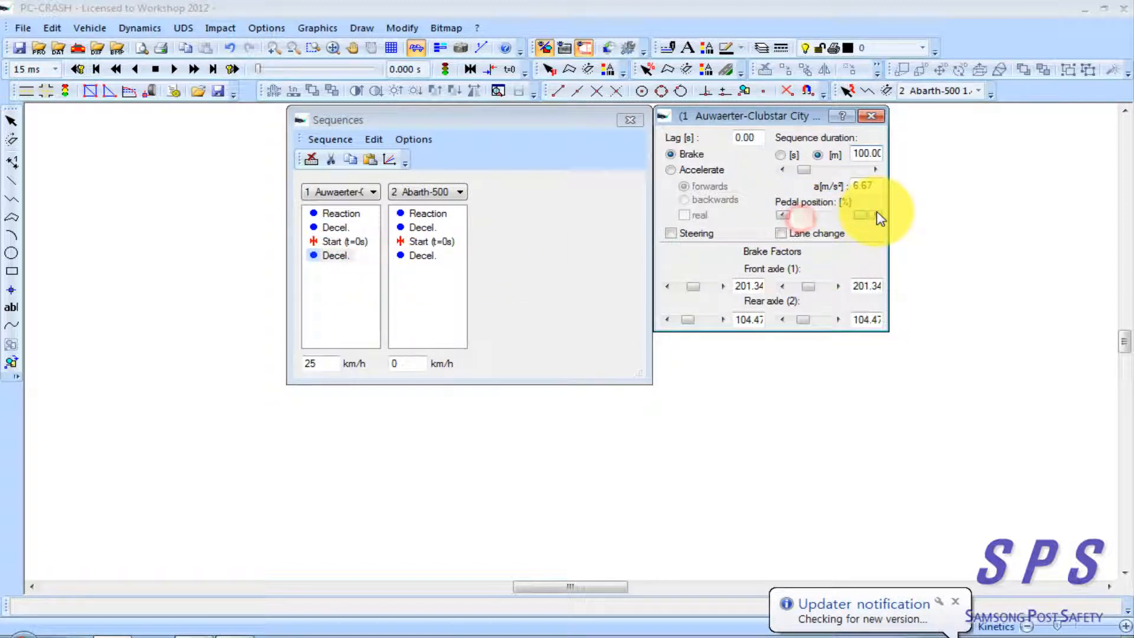
{"action": "left_click", "coordinate": [871, 115]}
{"action": "left_click", "coordinate": [631, 122]}
Simulate the rear-end collision of the bus with the Abarth and close the crash simulation results
{"action": "left_click", "coordinate": [625, 254]}
{"action": "left_click_drag", "start_coordinate": [546, 206], "coordinate": [624, 204]}
{"action": "left_click", "coordinate": [155, 72]}
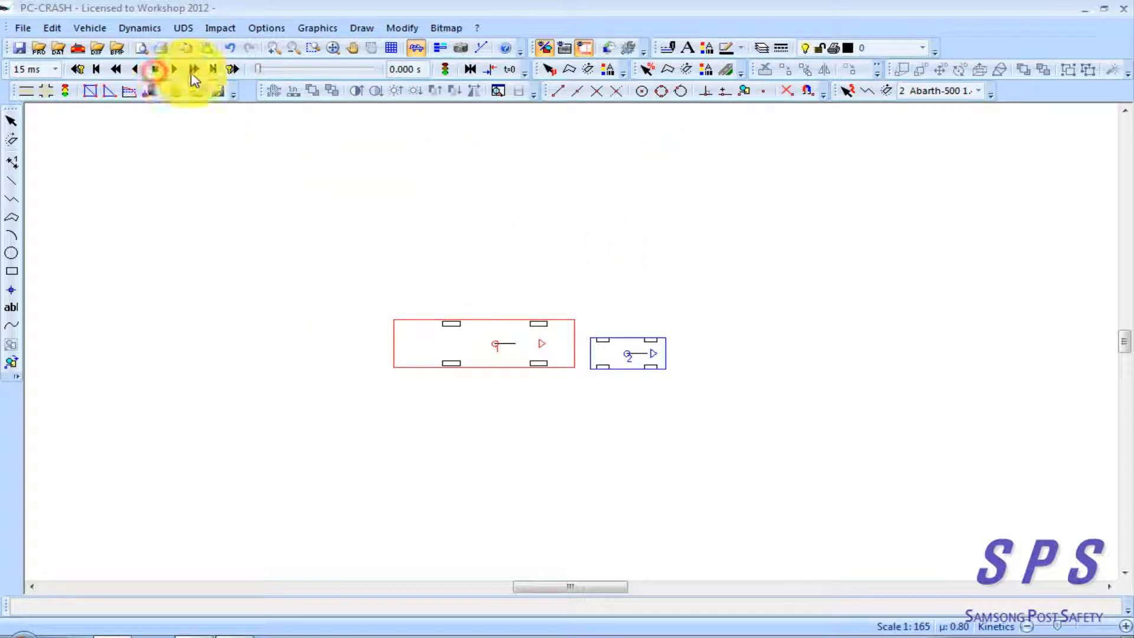
{"action": "left_click", "coordinate": [173, 90]}
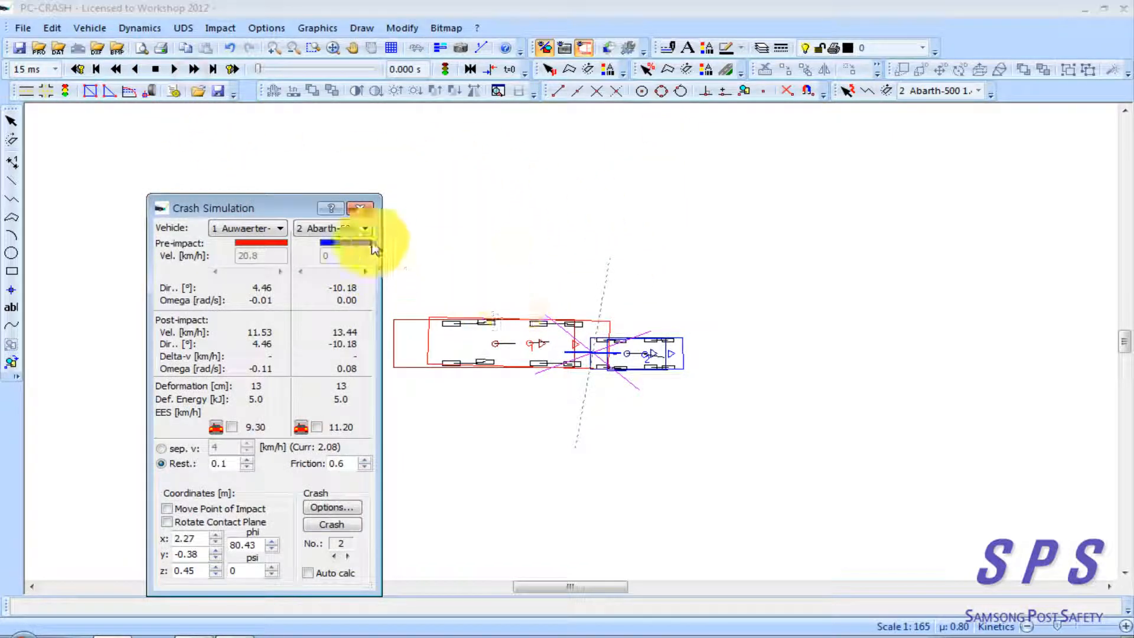
{"action": "left_click", "coordinate": [360, 208]}
Display the Kinematics toolbar beside the drawing
{"action": "right_click", "coordinate": [354, 214]}
{"action": "right_click", "coordinate": [585, 196]}
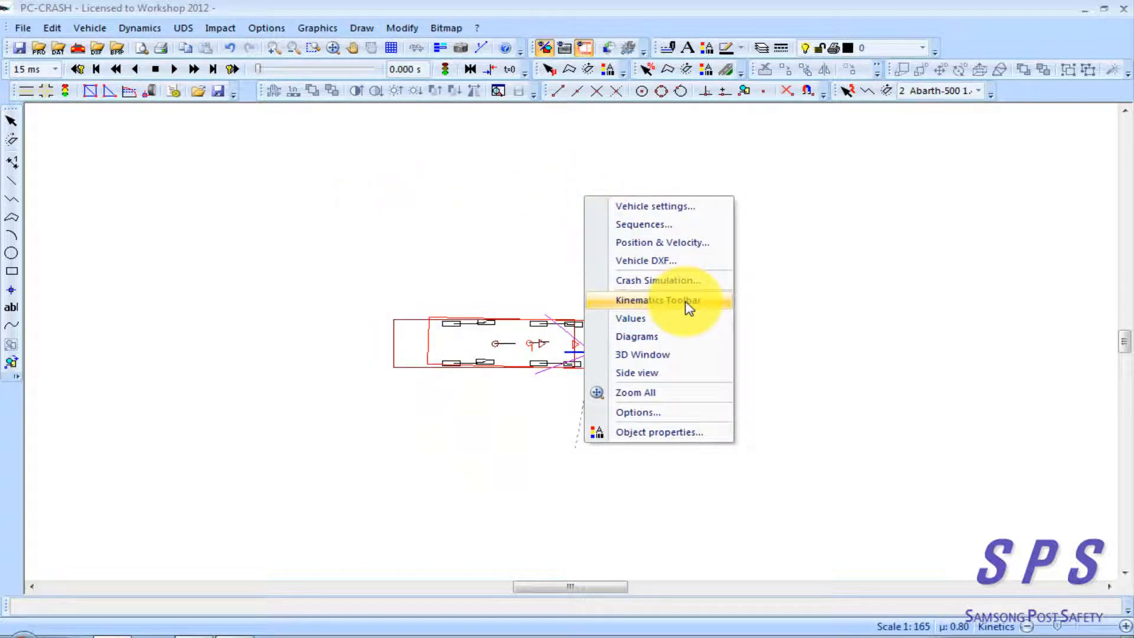
{"action": "left_click", "coordinate": [485, 232]}
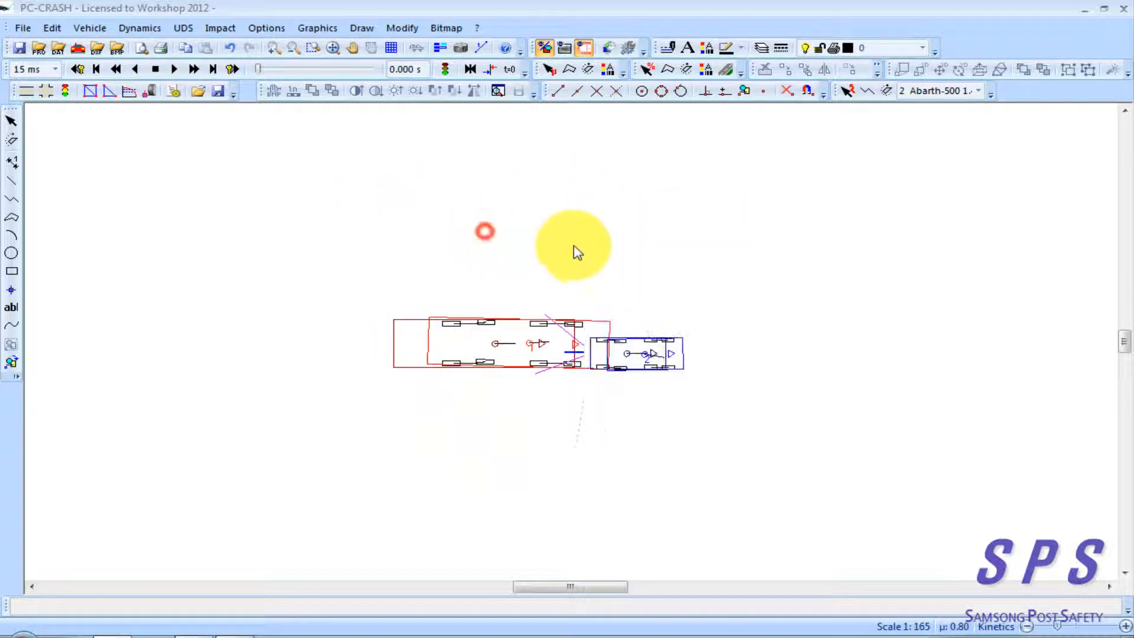
{"action": "right_click", "coordinate": [544, 193]}
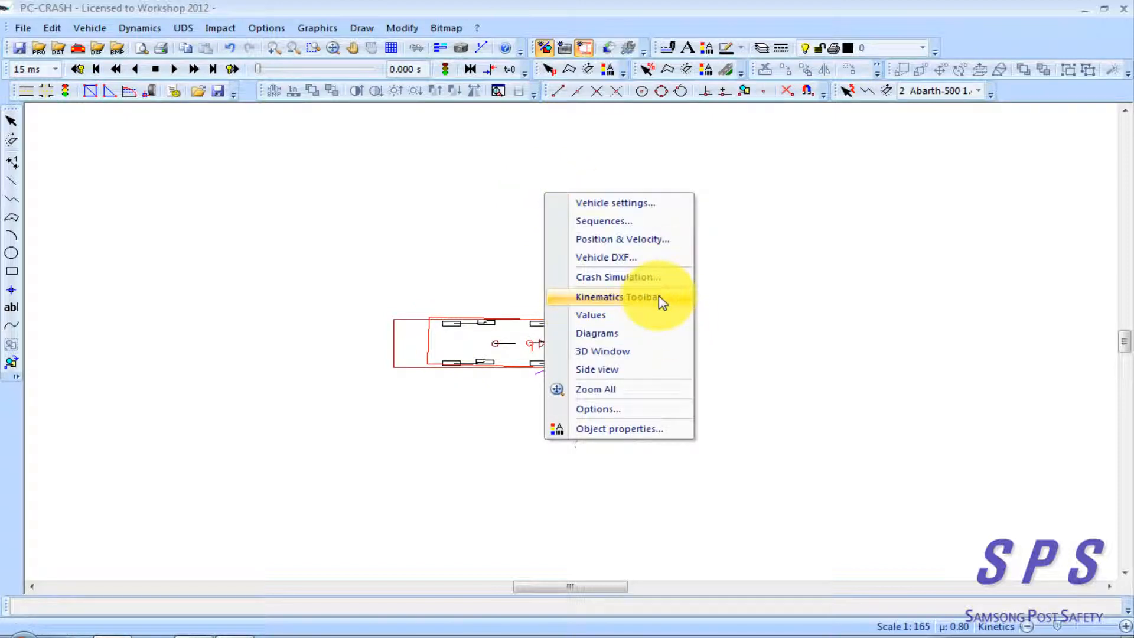
{"action": "left_click", "coordinate": [617, 297]}
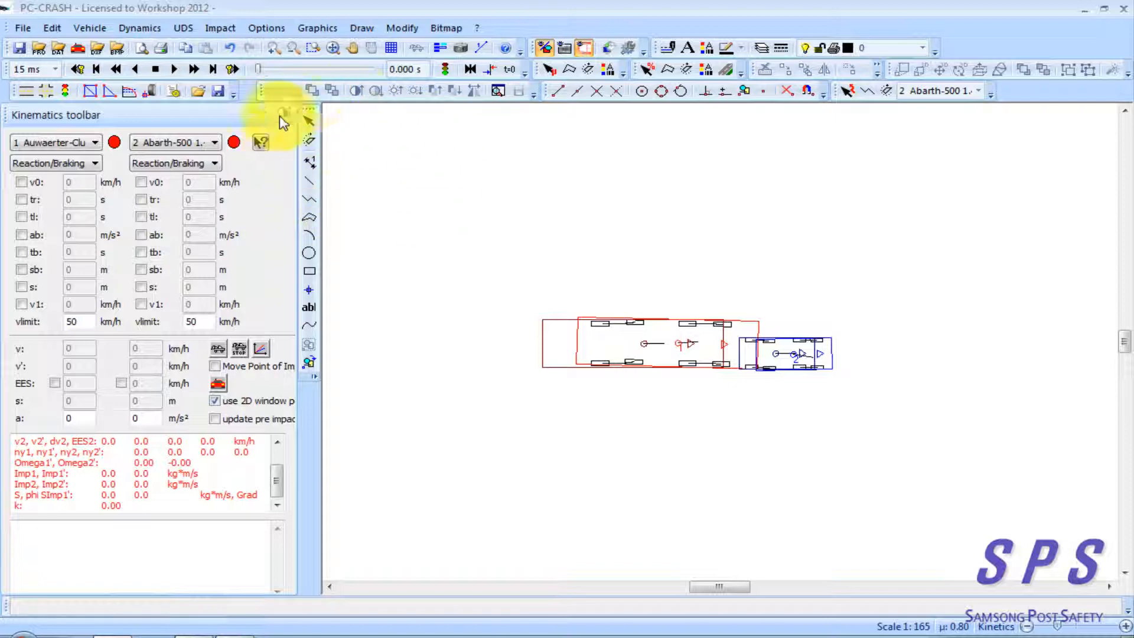
{"action": "left_click", "coordinate": [309, 162]}
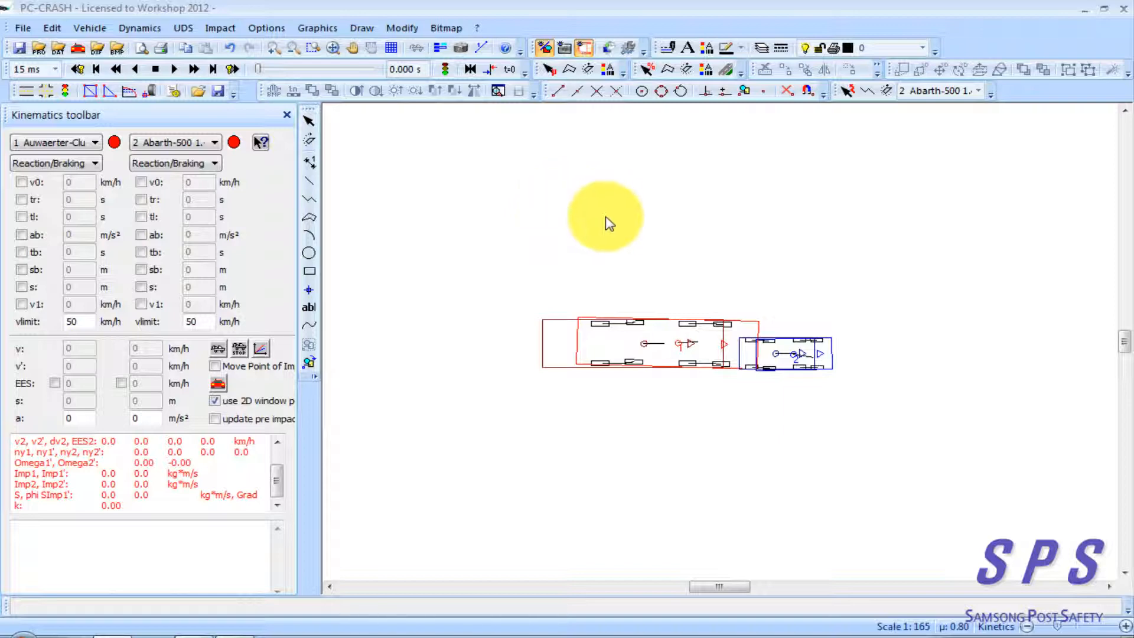
Close the Kinematics toolbar and turn it on again from the list of available toolbars
{"action": "left_click", "coordinate": [287, 115]}
{"action": "right_click", "coordinate": [998, 42]}
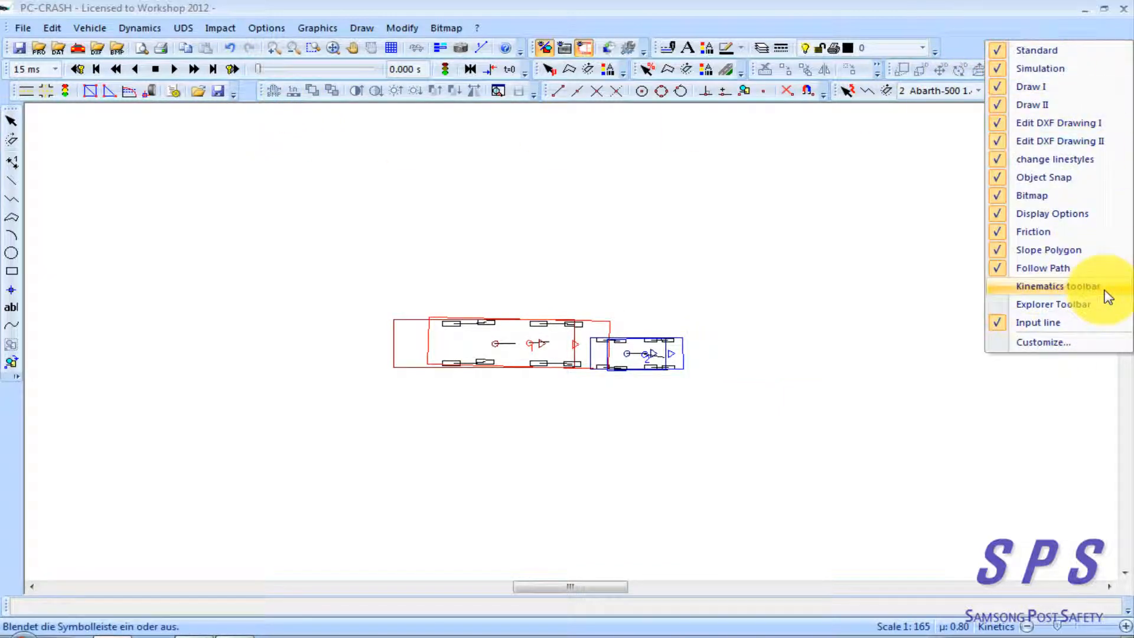
{"action": "left_click", "coordinate": [1057, 286]}
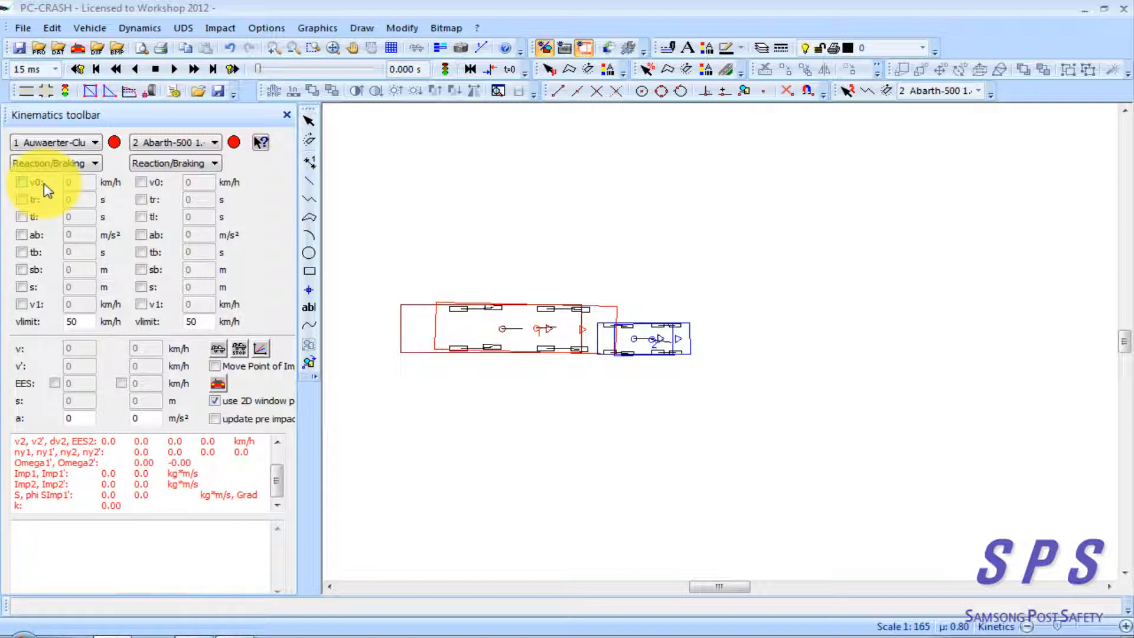
Enable v0, tr, tl, ab and tb as known reaction/braking parameters for vehicle 1, the Auwaerter bus
{"action": "left_click", "coordinate": [33, 218]}
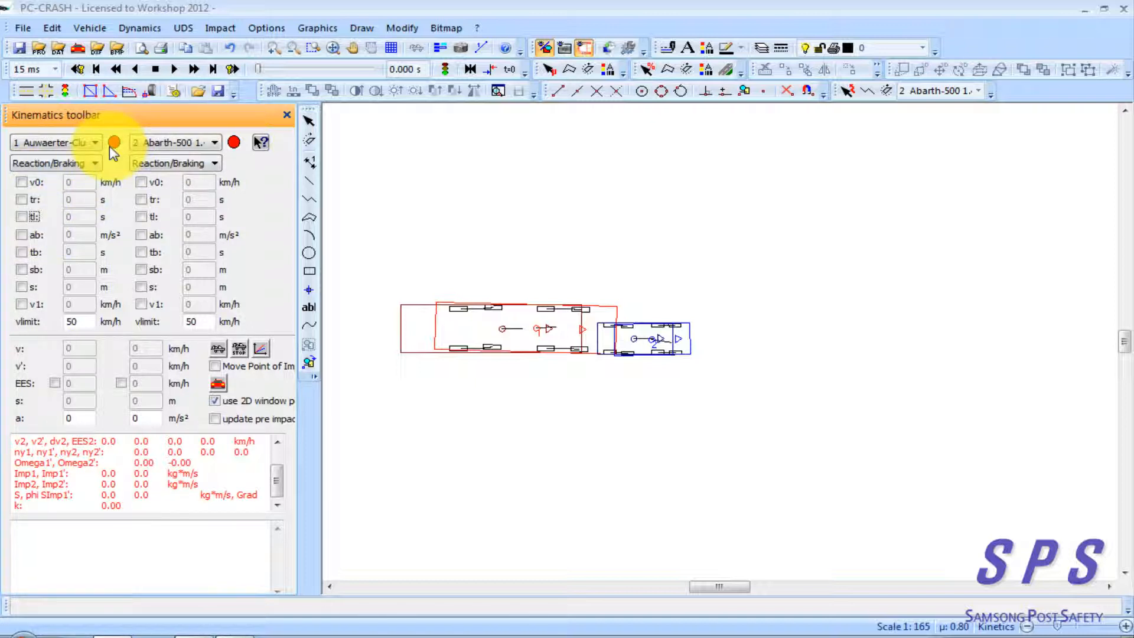
{"action": "left_click", "coordinate": [21, 182]}
{"action": "left_click", "coordinate": [21, 200]}
{"action": "left_click", "coordinate": [22, 217]}
{"action": "left_click", "coordinate": [21, 234]}
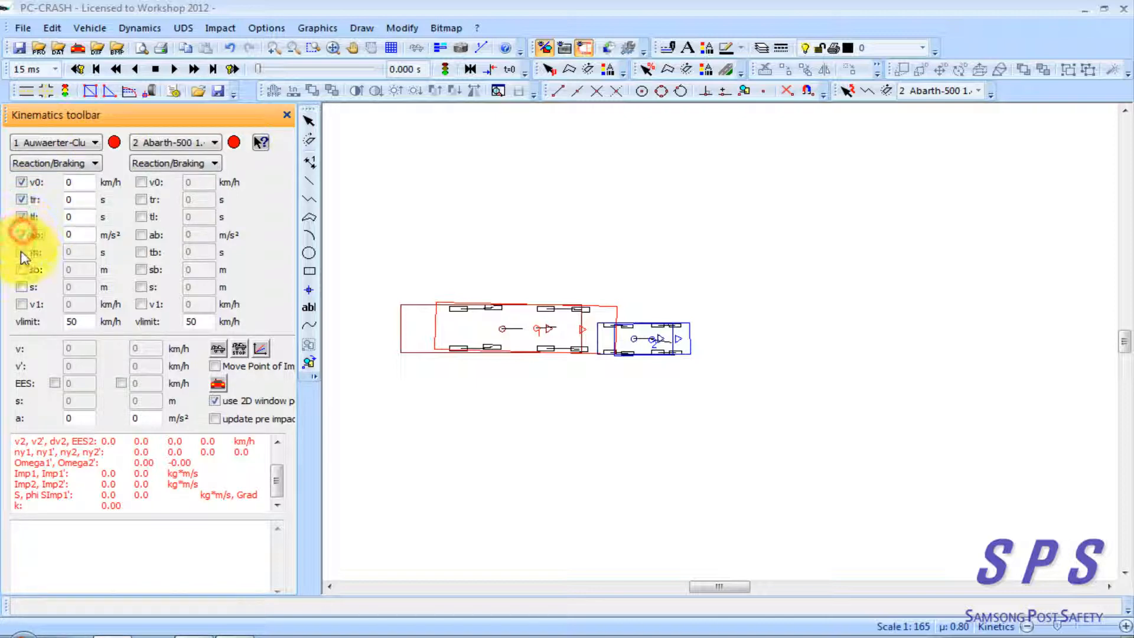
{"action": "left_click", "coordinate": [22, 252]}
{"action": "left_click", "coordinate": [115, 143]}
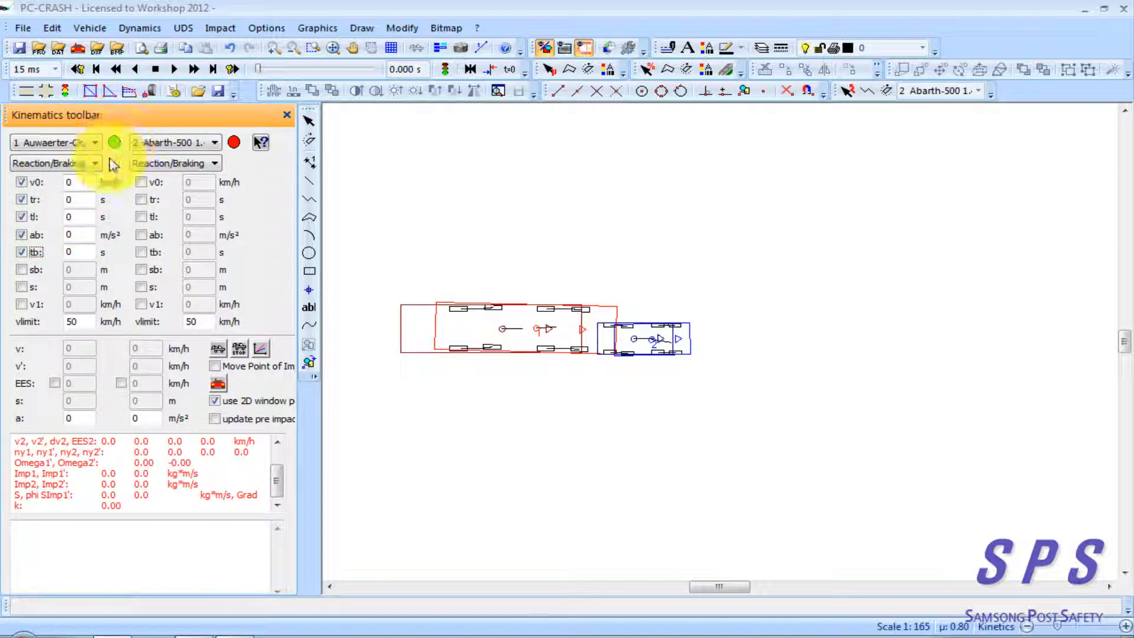
Try adding sb as a sixth known parameter for the bus, and clear all of its selected parameters
{"action": "left_click", "coordinate": [22, 269]}
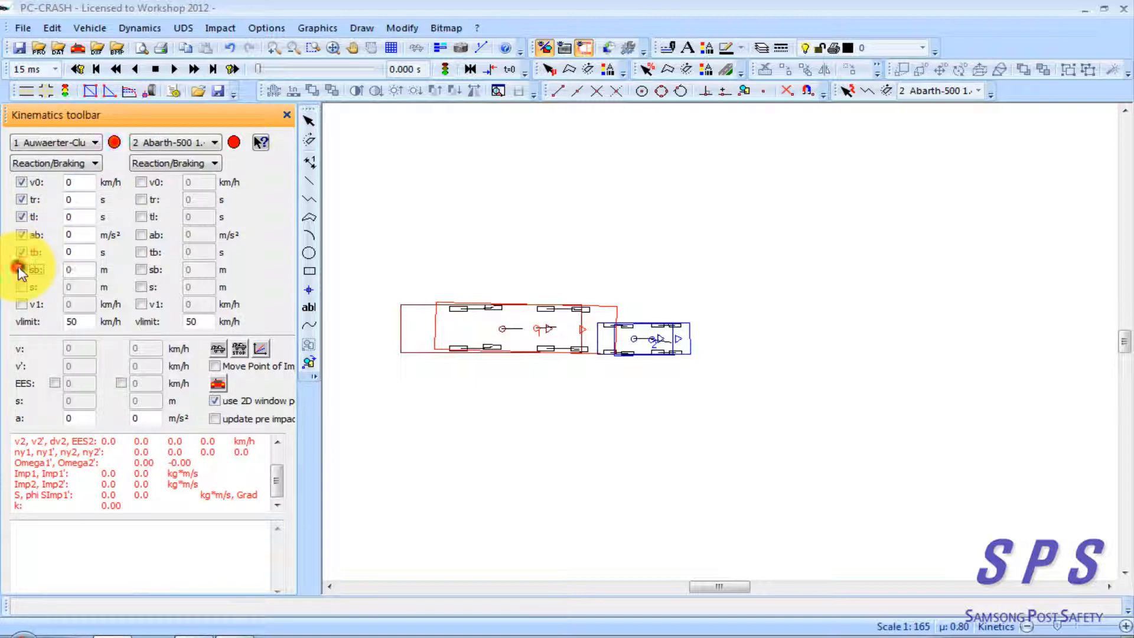
{"action": "left_click", "coordinate": [21, 269]}
{"action": "left_click", "coordinate": [22, 252]}
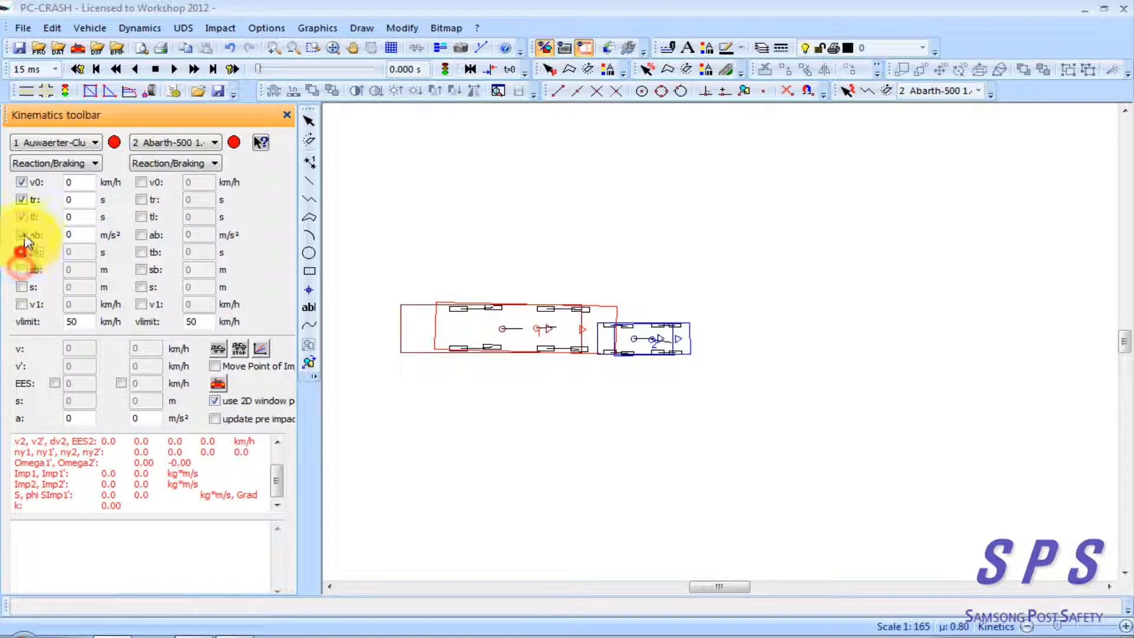
{"action": "left_click", "coordinate": [22, 234]}
{"action": "left_click", "coordinate": [22, 217]}
{"action": "left_click", "coordinate": [22, 199]}
{"action": "left_click", "coordinate": [24, 183]}
Enable the alternative set v0, v1, sb, ab and tr as the bus's known parameters
{"action": "left_click", "coordinate": [24, 183]}
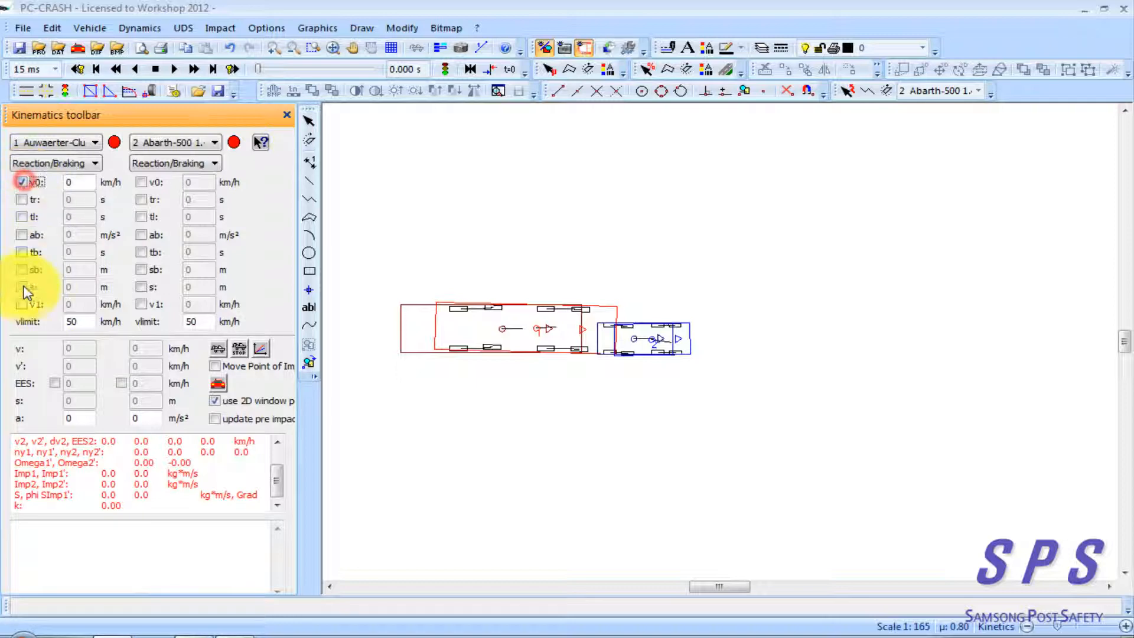
{"action": "left_click", "coordinate": [21, 303]}
{"action": "left_click", "coordinate": [24, 269]}
{"action": "left_click", "coordinate": [23, 234]}
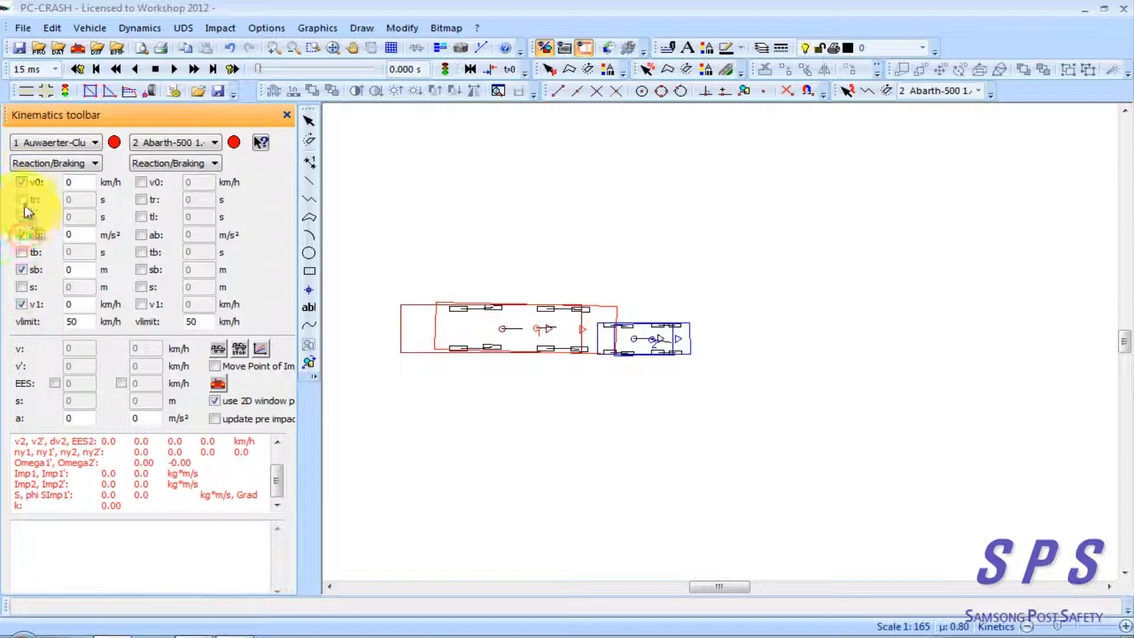
{"action": "left_click", "coordinate": [23, 199]}
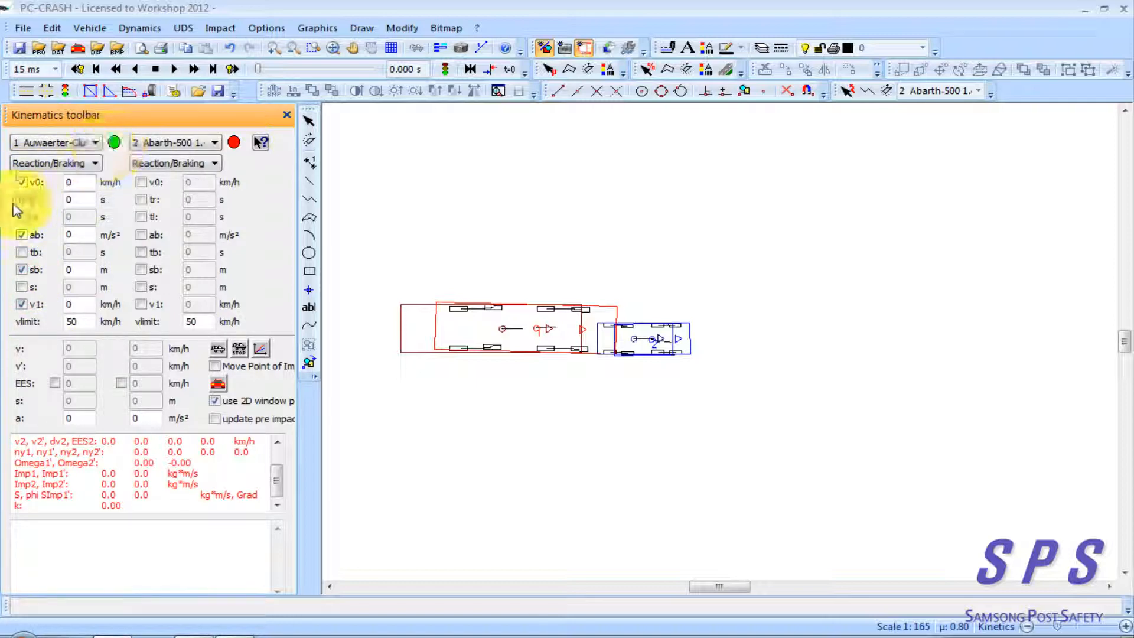
Disable v0, tr, ab, sb and v1 for the bus so that no known parameter is selected
{"action": "left_click", "coordinate": [21, 182]}
{"action": "left_click", "coordinate": [21, 200]}
{"action": "left_click", "coordinate": [22, 235]}
{"action": "left_click", "coordinate": [21, 267]}
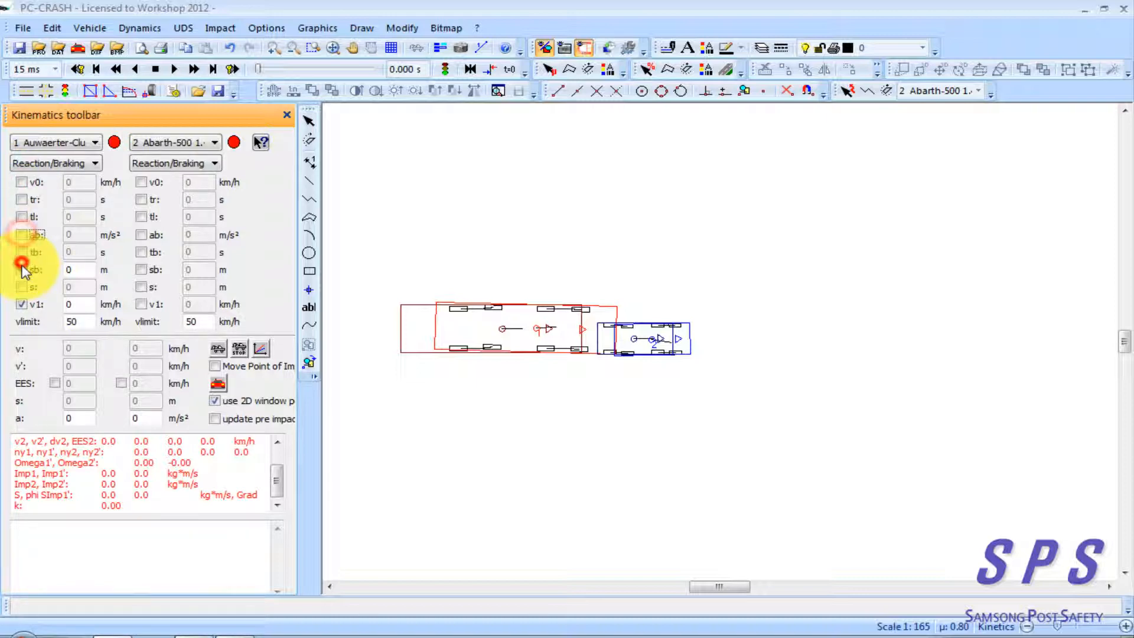
{"action": "left_click", "coordinate": [26, 304]}
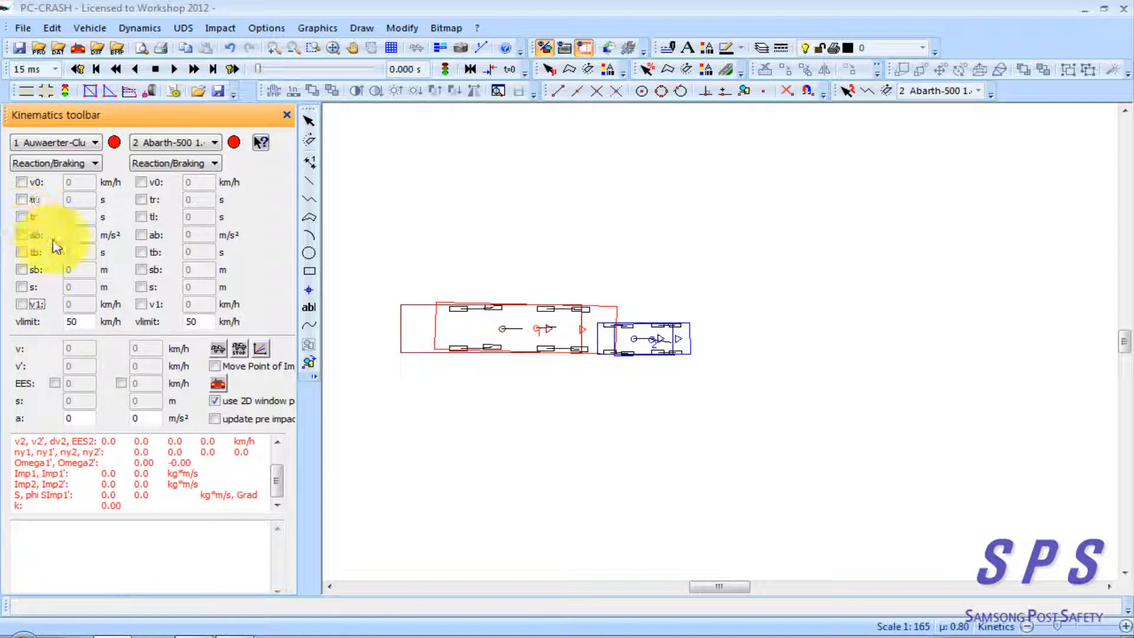
Enable the bus's known kinematic parameters and enter v0 41 km/h, v1 25 km/h, sb 8 m and s 25 m
{"action": "left_click", "coordinate": [21, 182]}
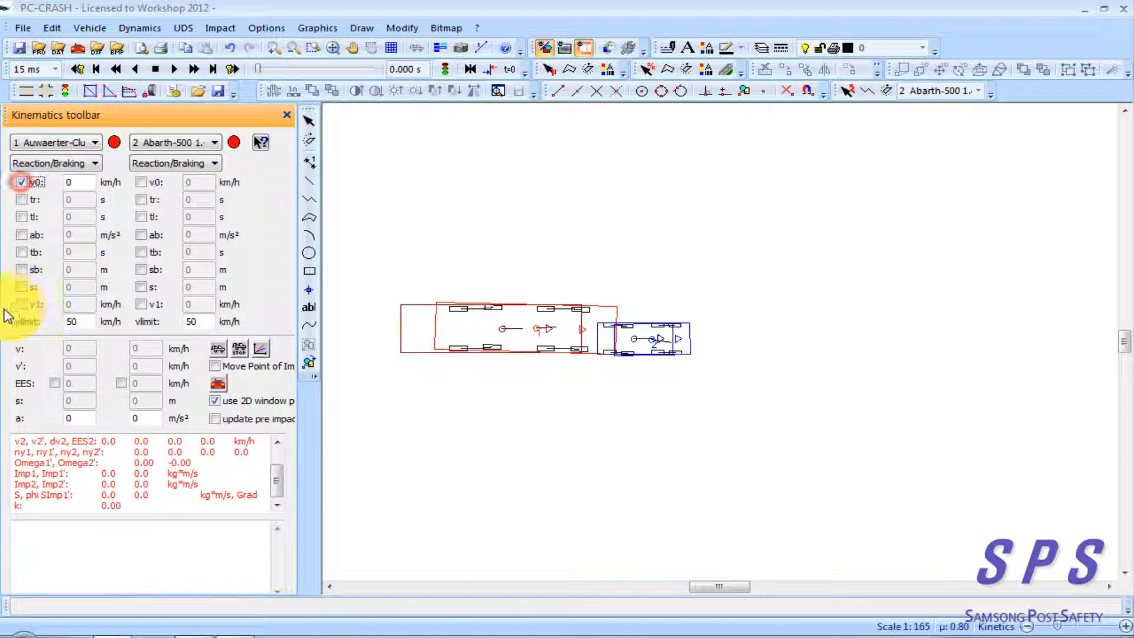
{"action": "left_click", "coordinate": [21, 304]}
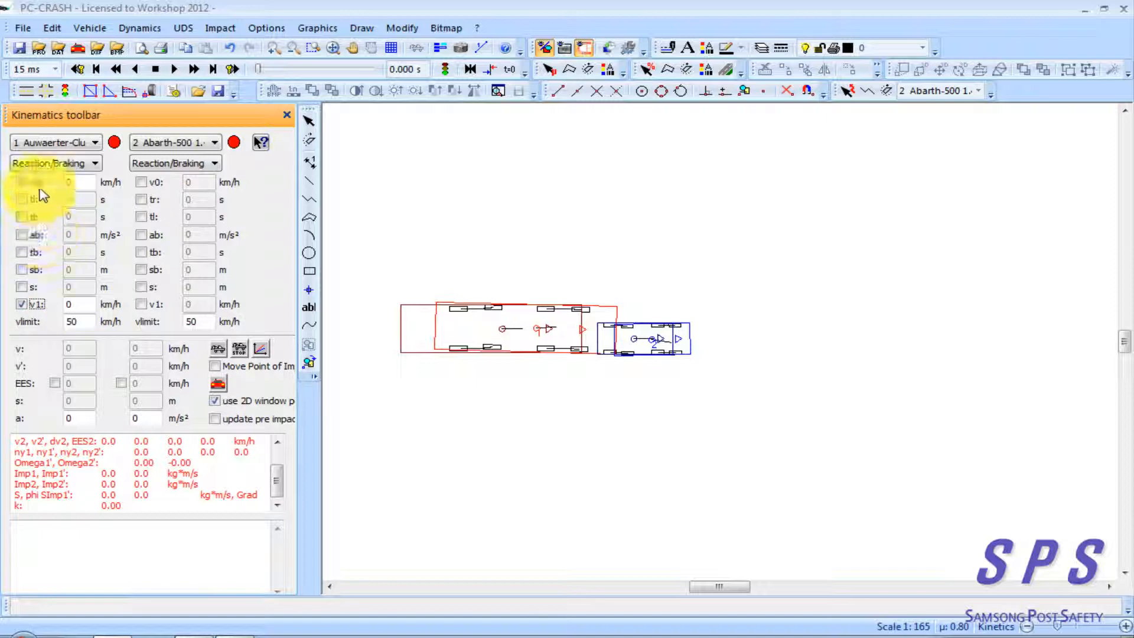
{"action": "left_click", "coordinate": [21, 270]}
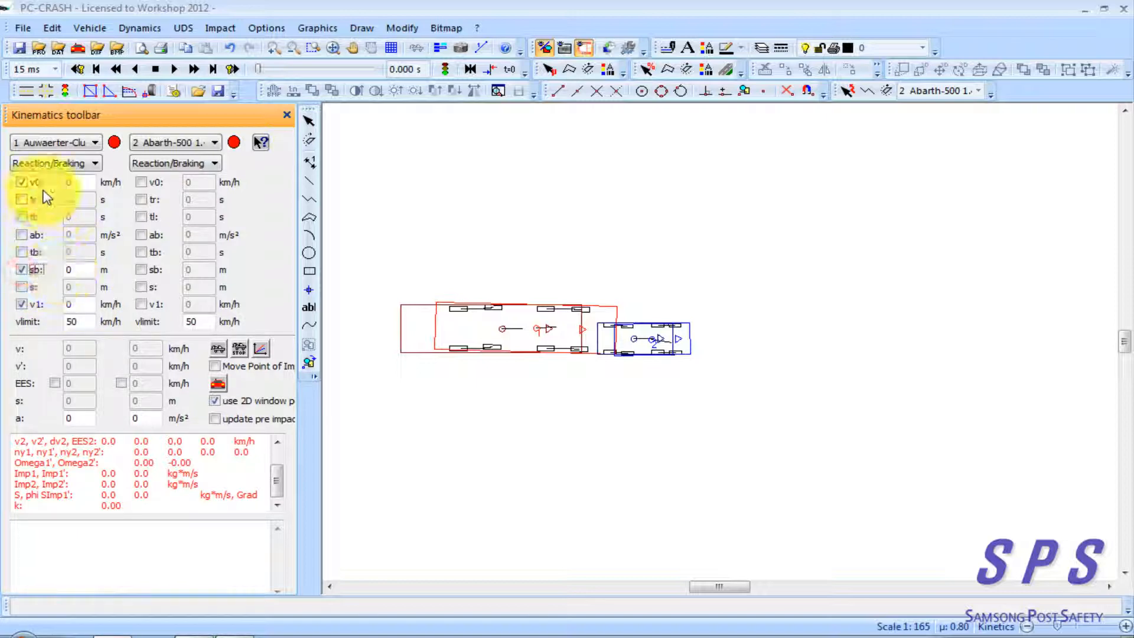
{"action": "double_click", "coordinate": [74, 182]}
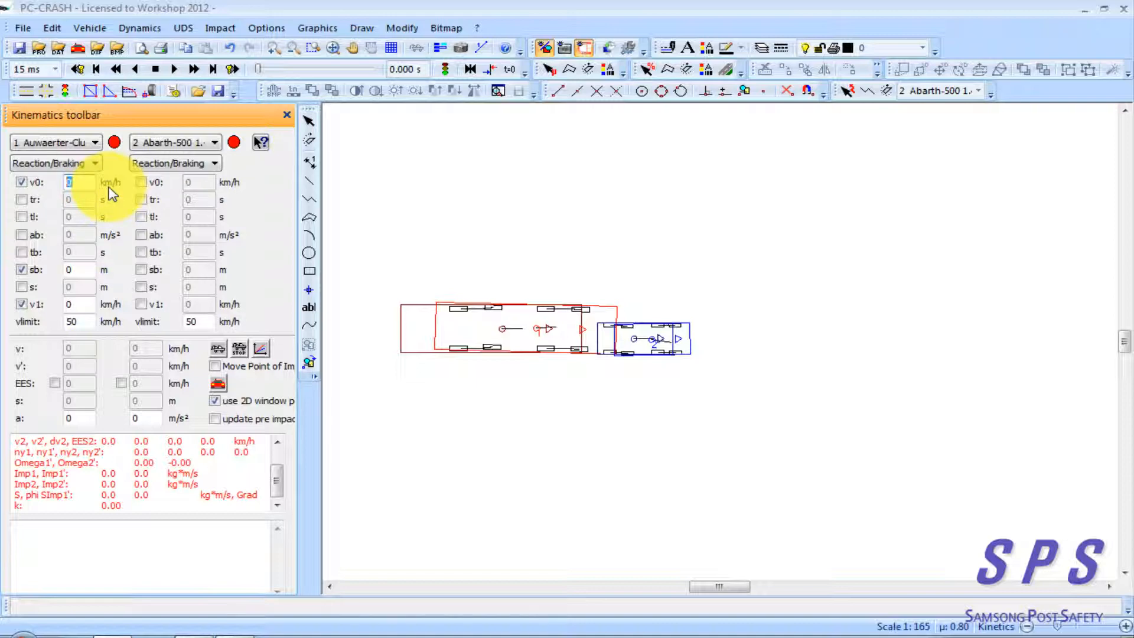
{"action": "double_click", "coordinate": [71, 303]}
{"action": "type", "text": "25"}
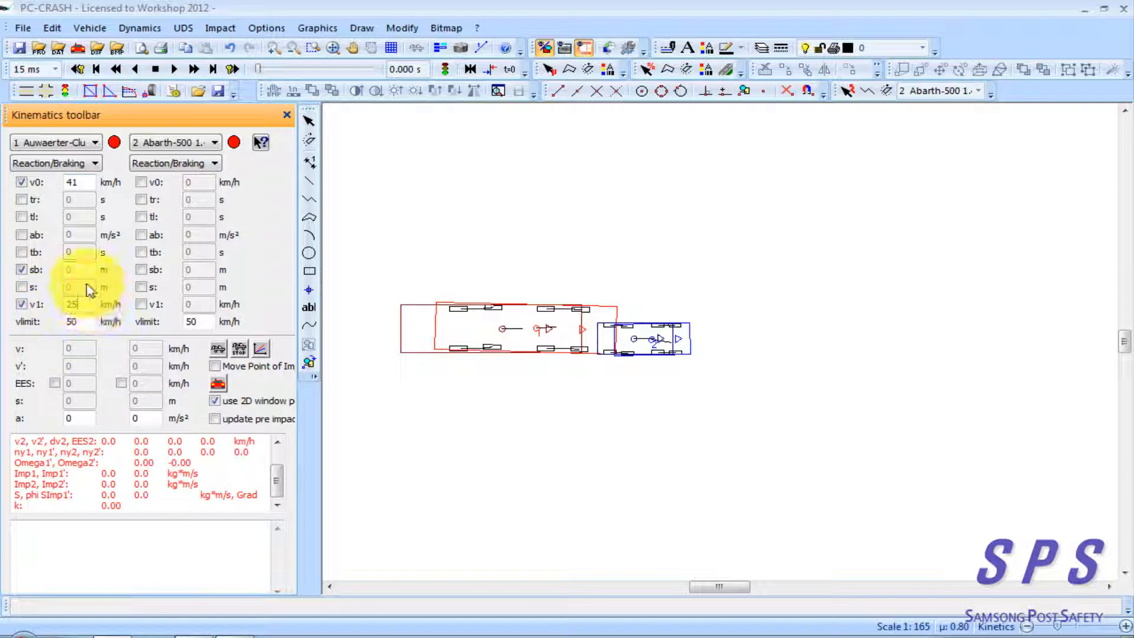
{"action": "double_click", "coordinate": [70, 270]}
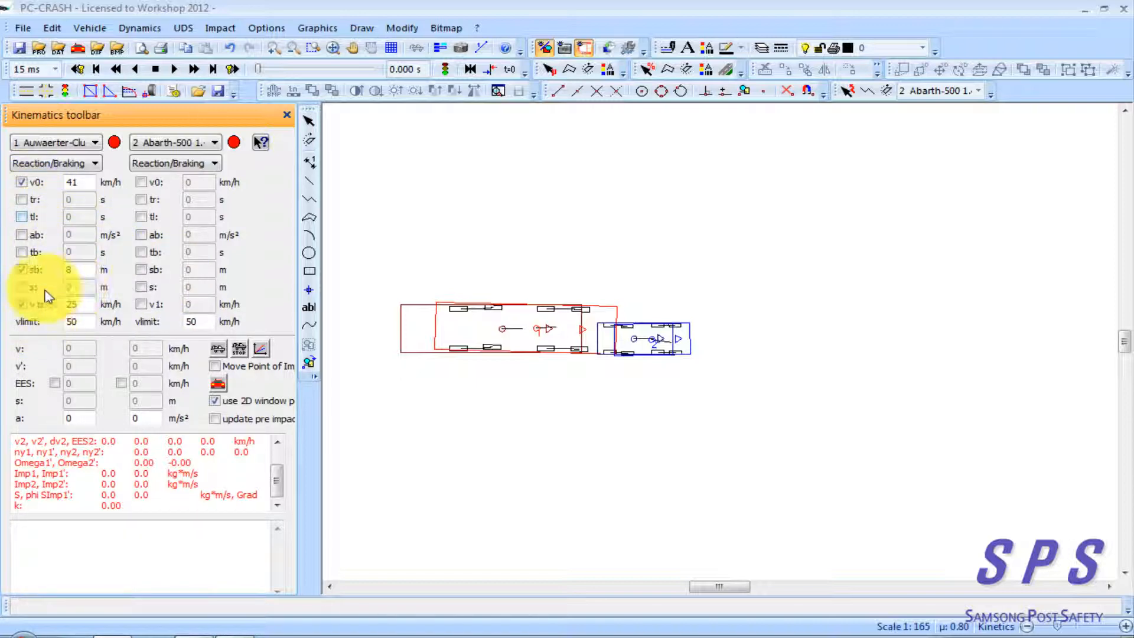
{"action": "left_click", "coordinate": [21, 288]}
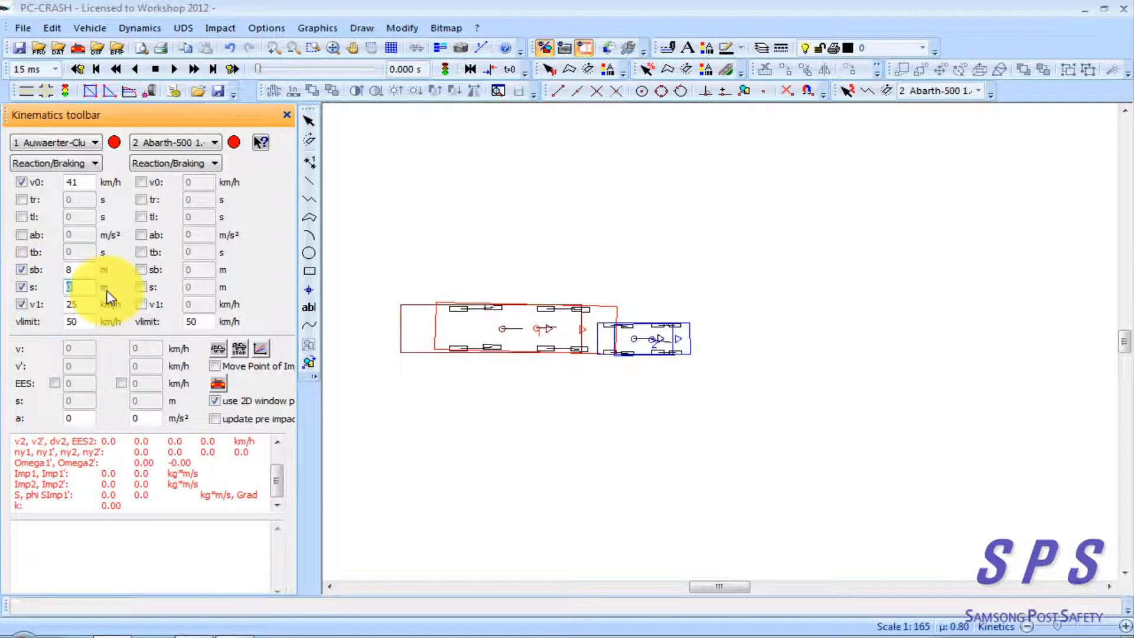
Enable the bus's reaction time tr as a known parameter and set it to 2 s
{"action": "left_click", "coordinate": [22, 201]}
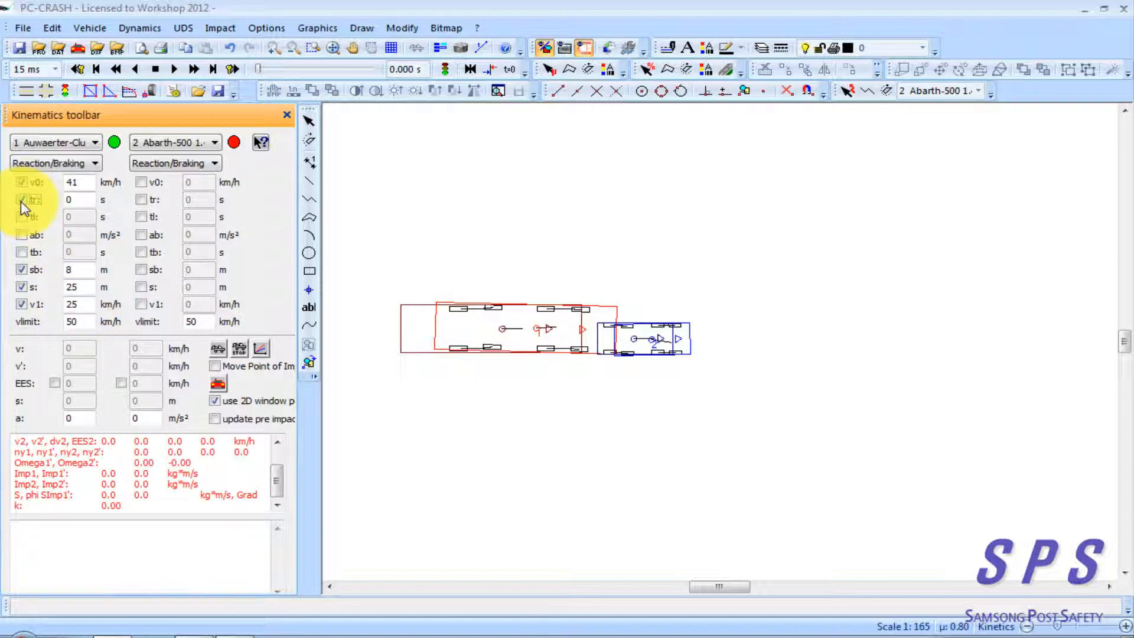
{"action": "left_click", "coordinate": [75, 200]}
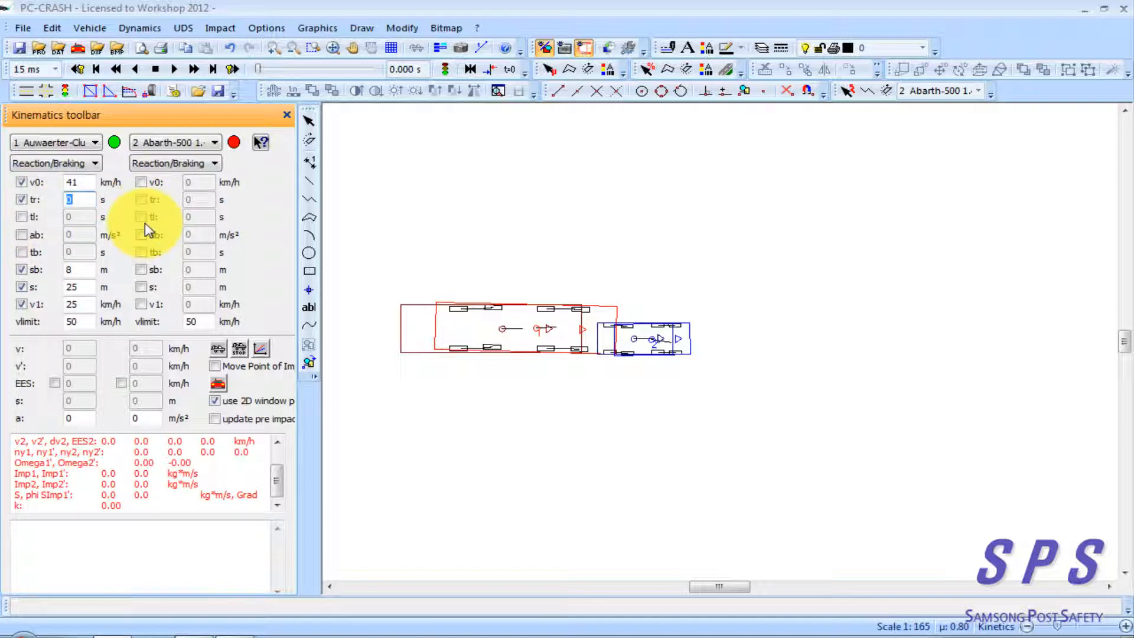
{"action": "left_click", "coordinate": [83, 268]}
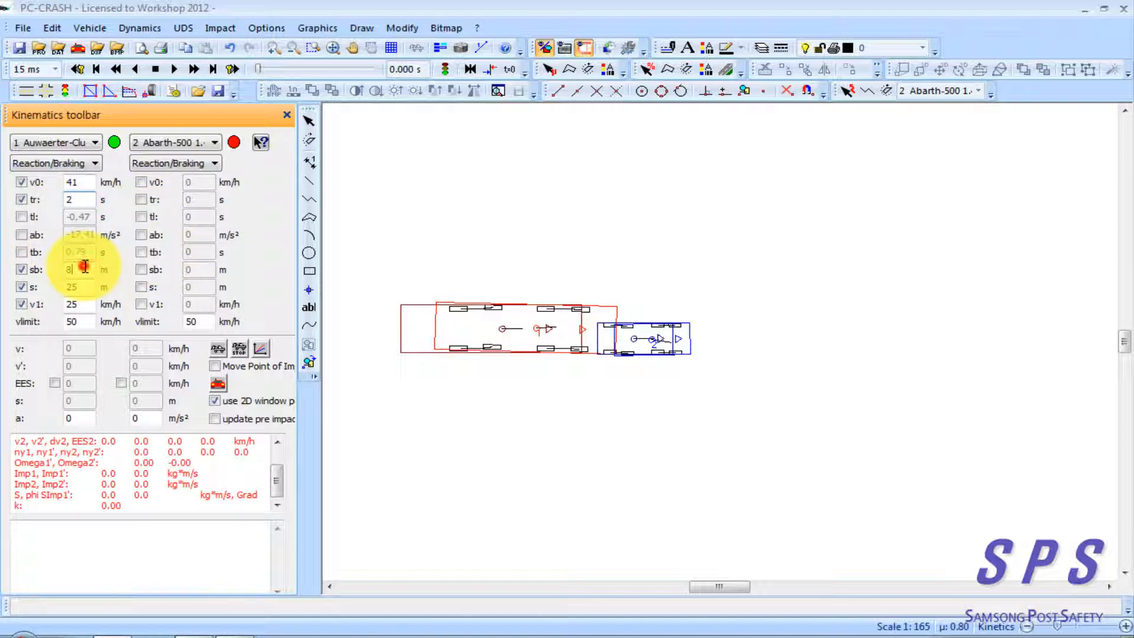
Review the bus's entered v0, tr, sb, s and v1 together with the calculated tl, ab and tb
{"action": "left_click", "coordinate": [82, 305]}
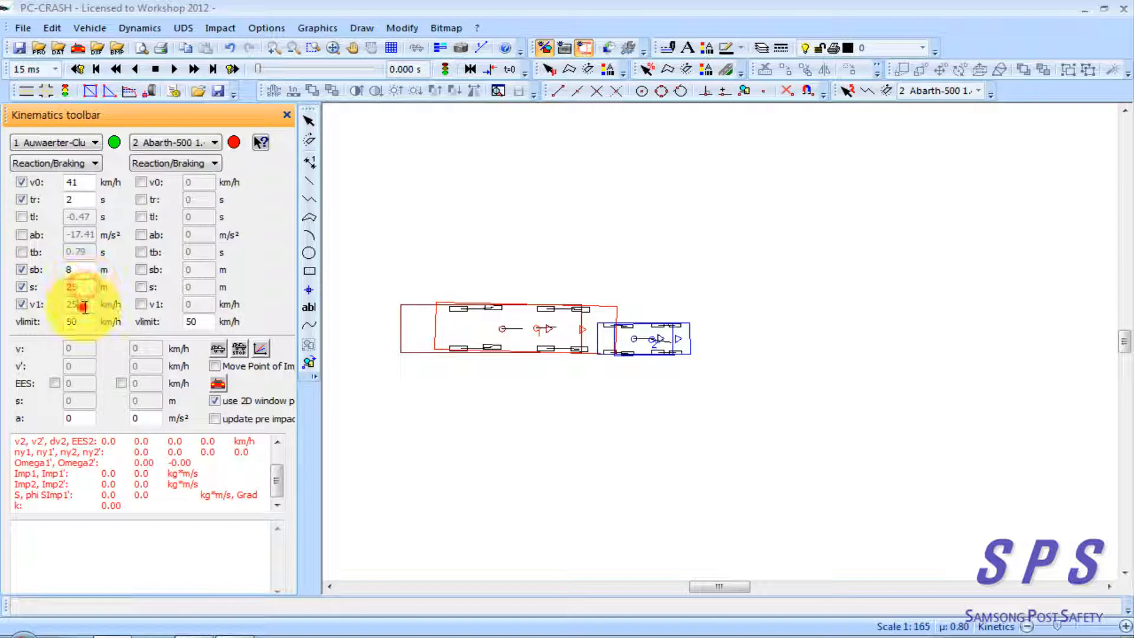
{"action": "left_click", "coordinate": [83, 270]}
{"action": "left_click", "coordinate": [84, 200]}
{"action": "left_click", "coordinate": [84, 184]}
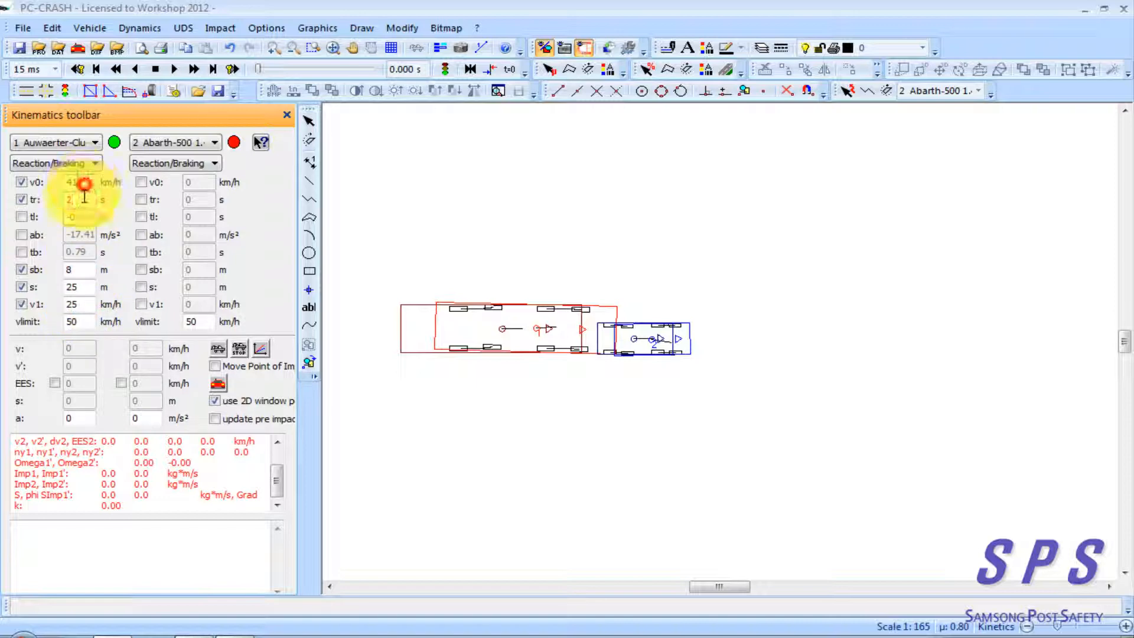
{"action": "left_click", "coordinate": [82, 200]}
{"action": "left_click", "coordinate": [80, 270]}
{"action": "left_click", "coordinate": [80, 289]}
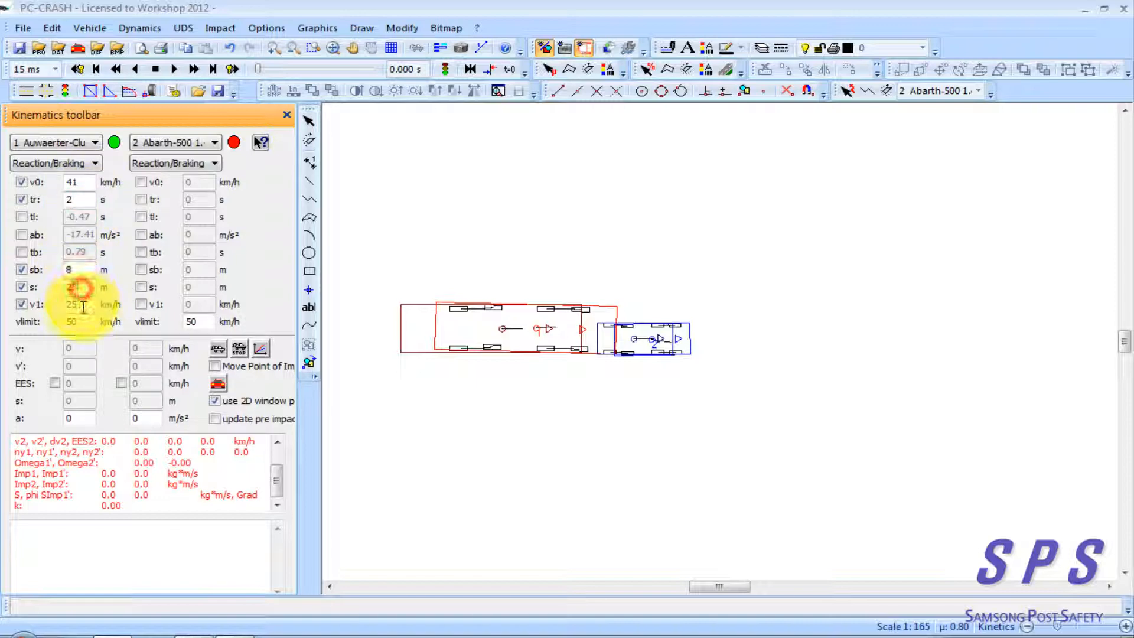
{"action": "left_click", "coordinate": [84, 305]}
{"action": "left_click", "coordinate": [75, 254]}
{"action": "left_click", "coordinate": [78, 233]}
{"action": "left_click", "coordinate": [74, 218]}
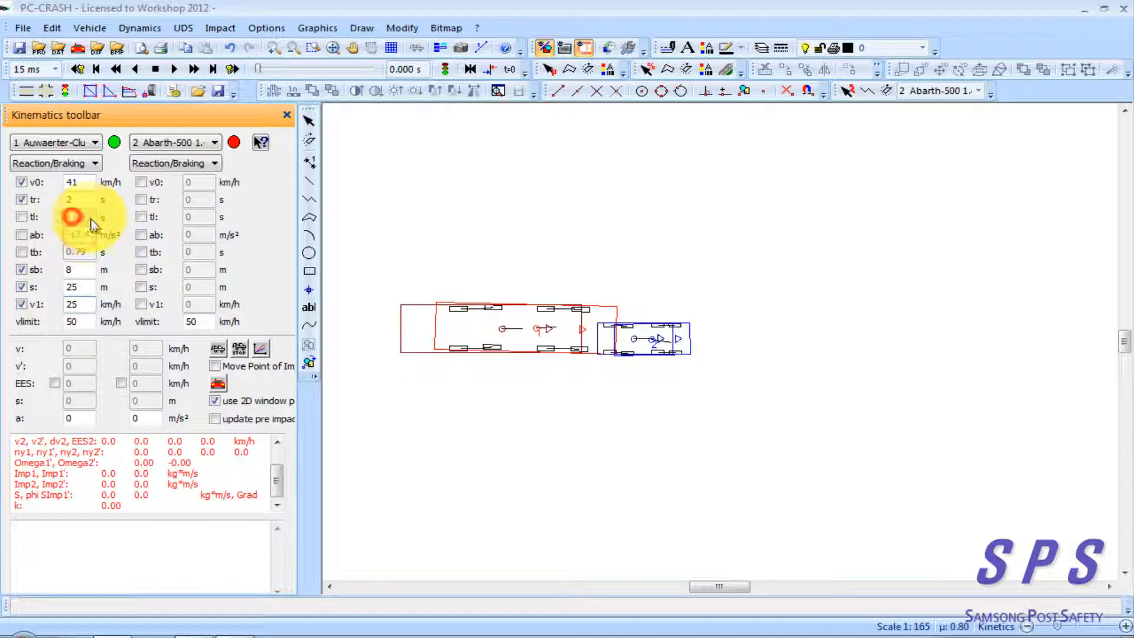
Generate the kinematics velocity diagram for both vehicles, place it beside the Kinematics toolbar and inspect the bus's curve near impact
{"action": "left_click", "coordinate": [261, 350]}
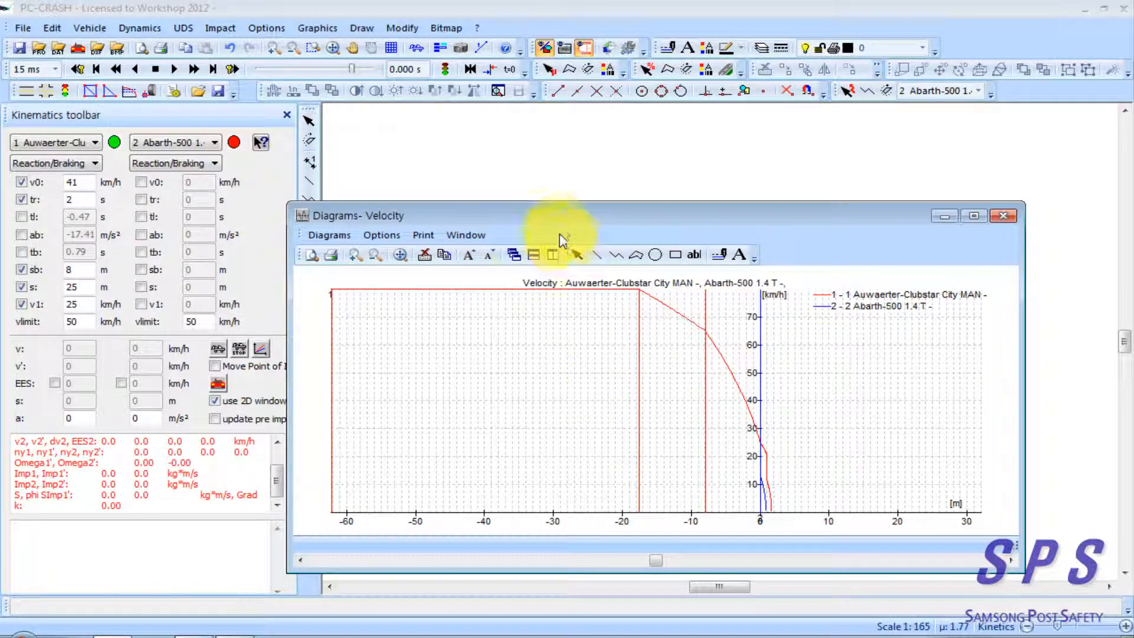
{"action": "left_click_drag", "start_coordinate": [569, 230], "coordinate": [617, 123]}
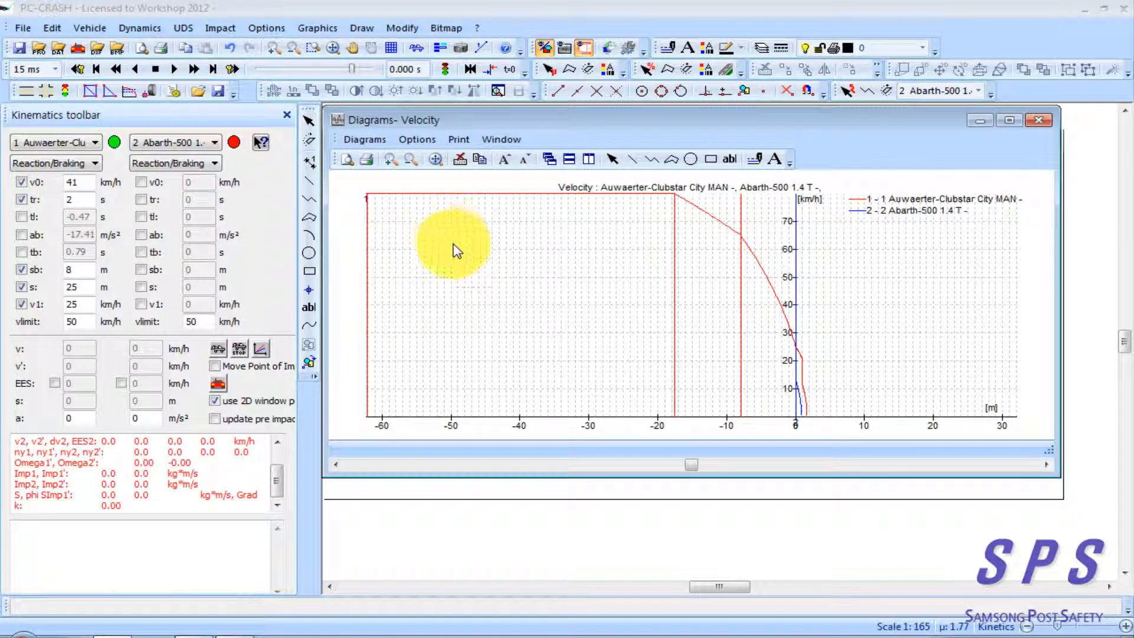
{"action": "left_click", "coordinate": [535, 258]}
{"action": "left_click", "coordinate": [798, 308]}
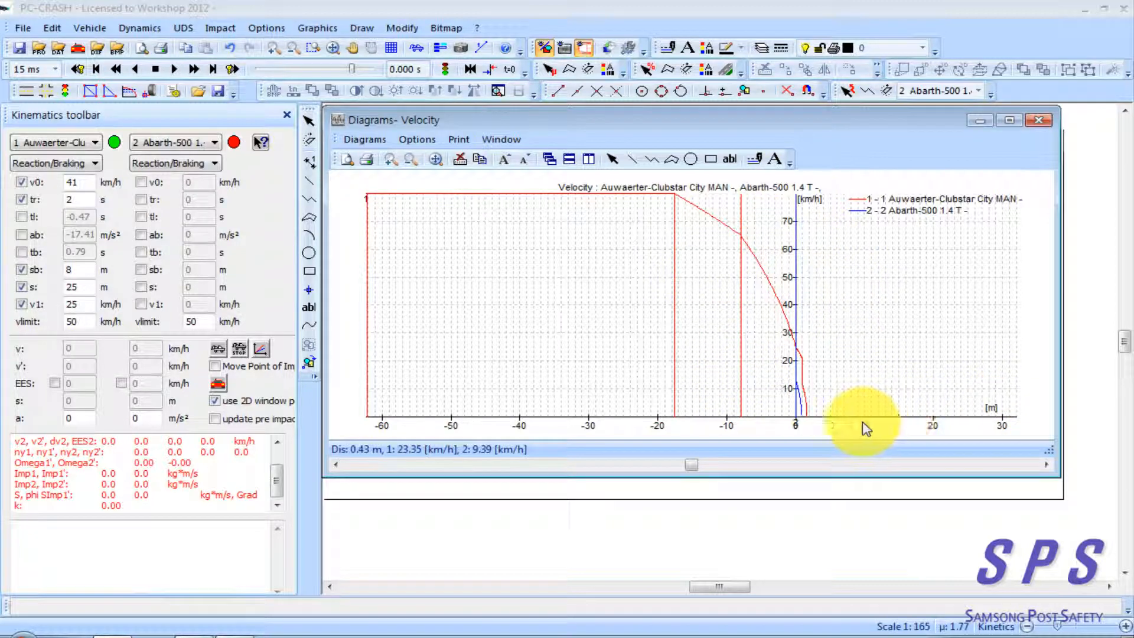
Compare the bus's total distance s, initial speed v0 and deceleration ab with the distances and speeds in the velocity diagram
{"action": "left_click", "coordinate": [86, 288]}
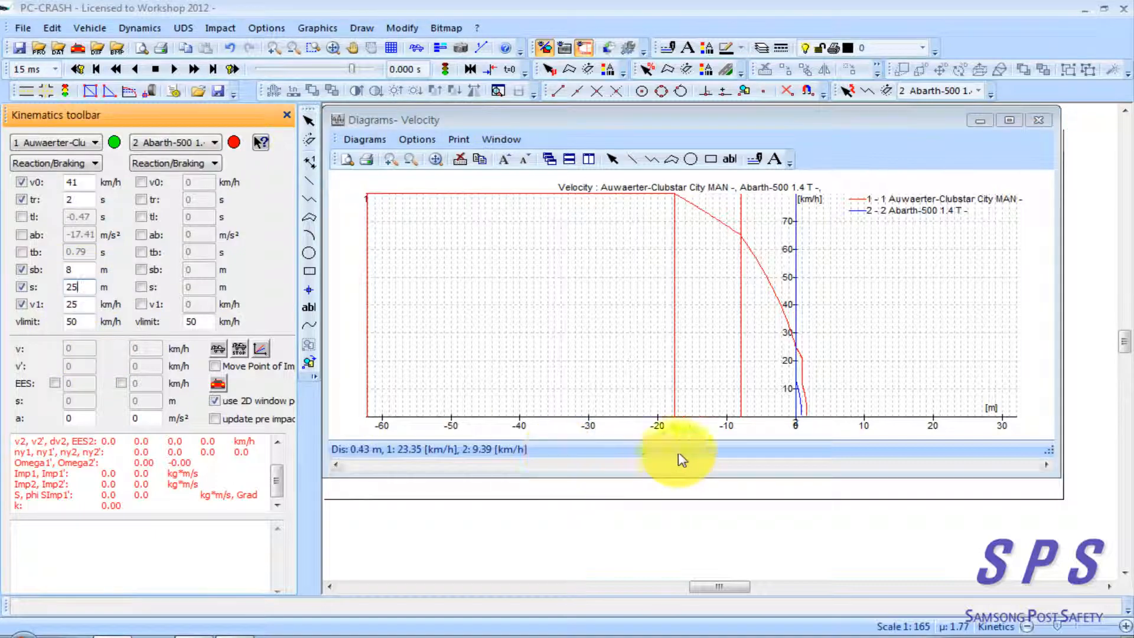
{"action": "left_click", "coordinate": [797, 424]}
{"action": "left_click_drag", "start_coordinate": [797, 424], "coordinate": [369, 426]}
{"action": "left_click", "coordinate": [470, 387]}
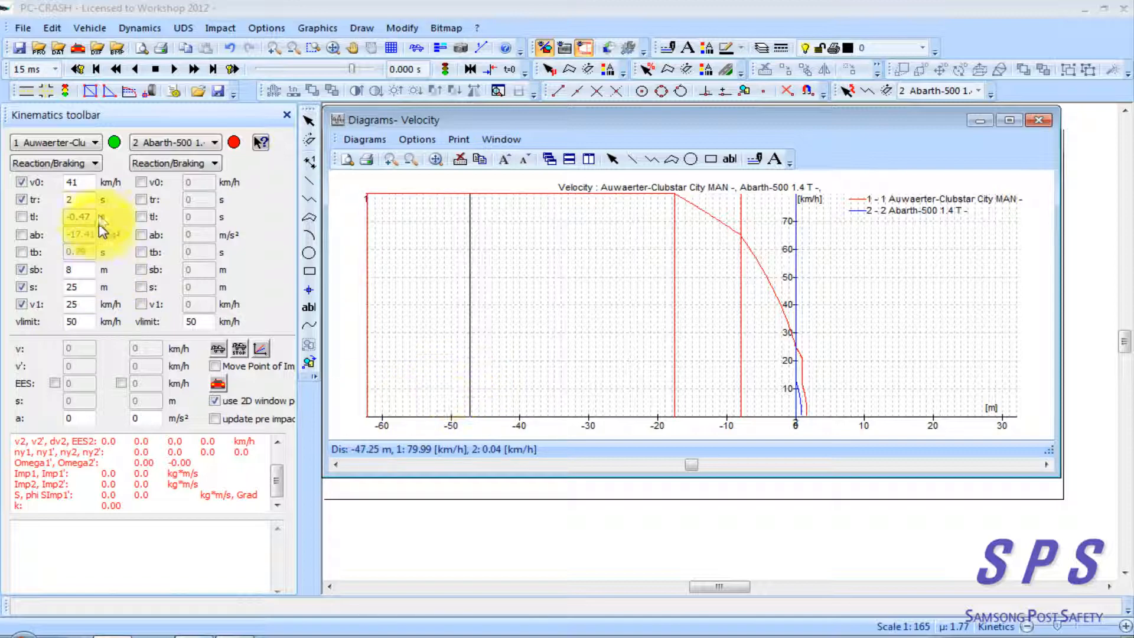
{"action": "left_click", "coordinate": [86, 182]}
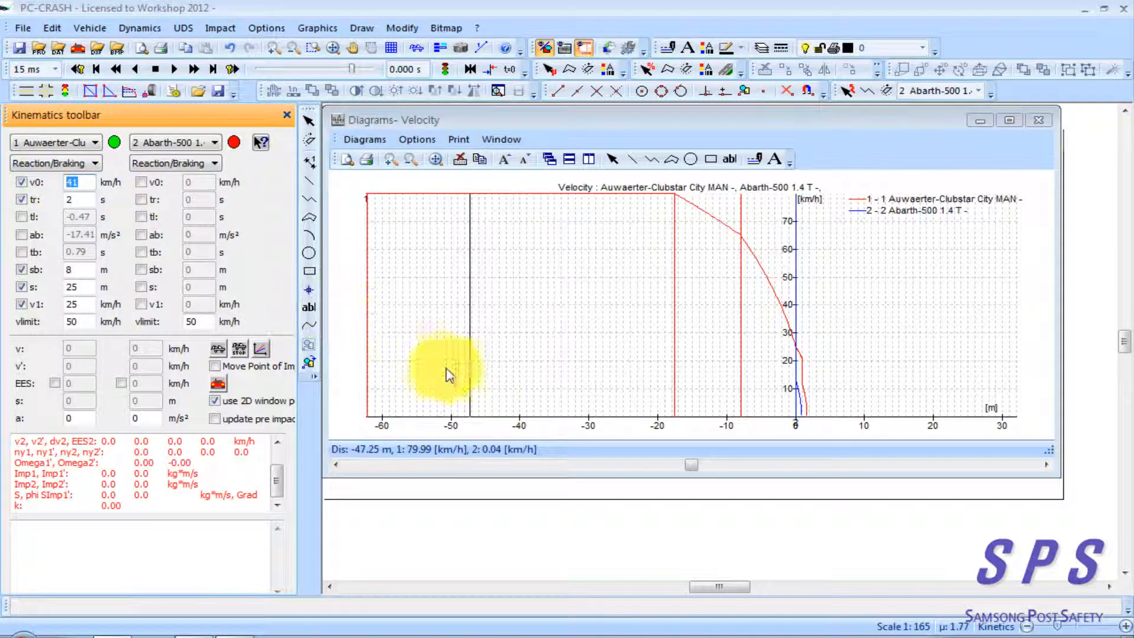
{"action": "mouse_move", "coordinate": [488, 367]}
{"action": "left_mouse_down"}
{"action": "mouse_move", "coordinate": [403, 368]}
{"action": "mouse_move", "coordinate": [585, 375]}
{"action": "mouse_move", "coordinate": [493, 353]}
{"action": "left_mouse_up"}
{"action": "left_click", "coordinate": [413, 453]}
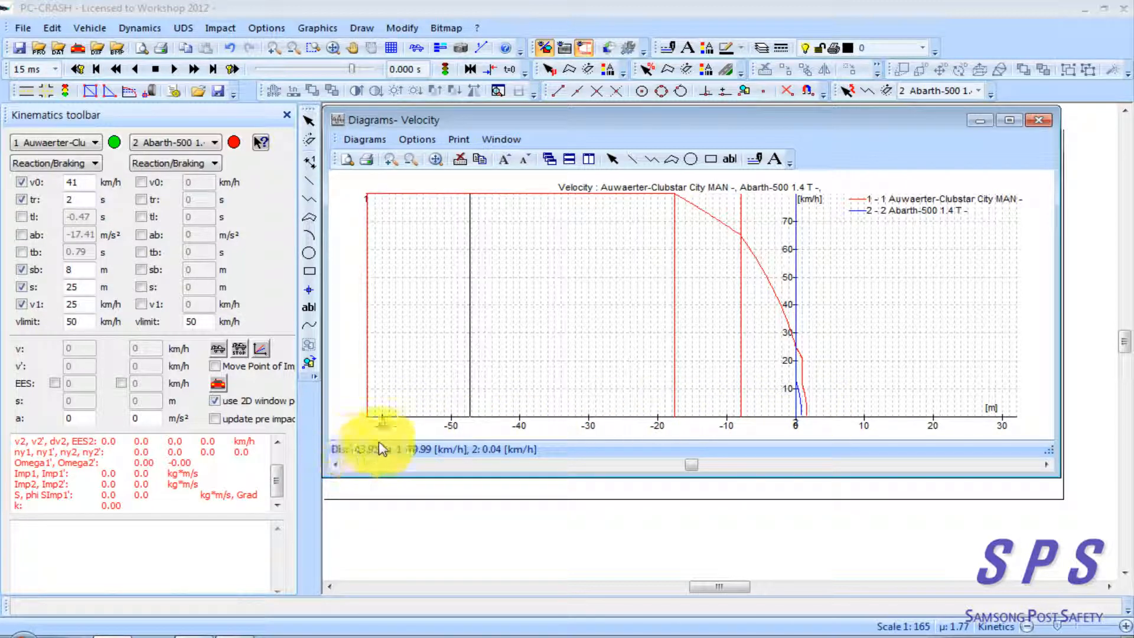
{"action": "left_click", "coordinate": [85, 236]}
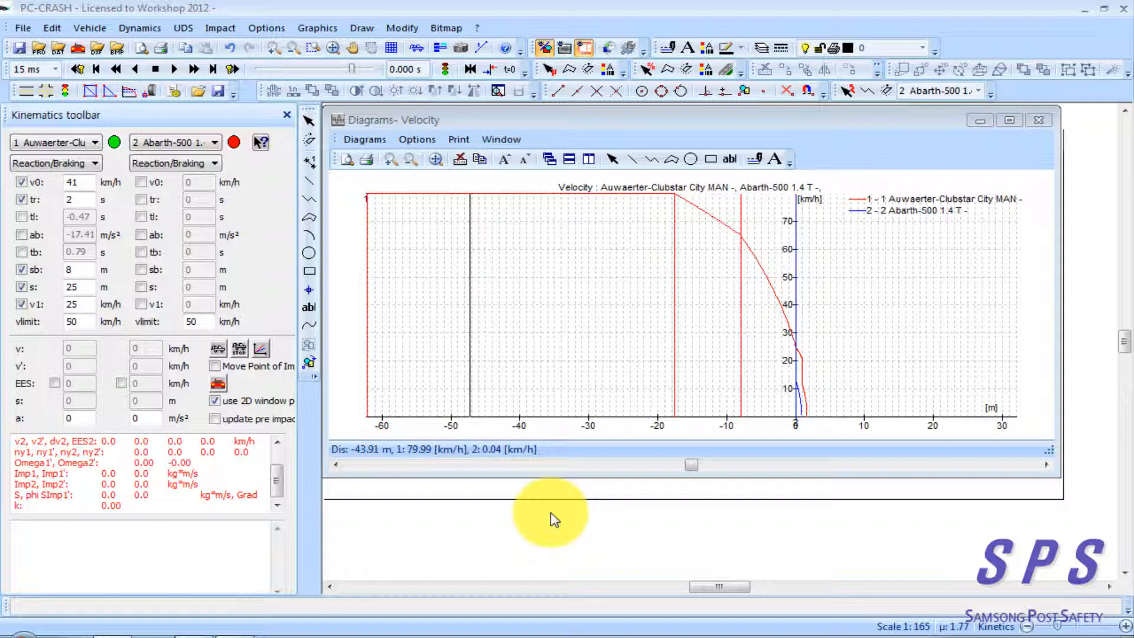
Check the simulation's coefficient of friction and maximum deceleration, keeping the dry (0.7-0.9) surface option
{"action": "double_click", "coordinate": [953, 627]}
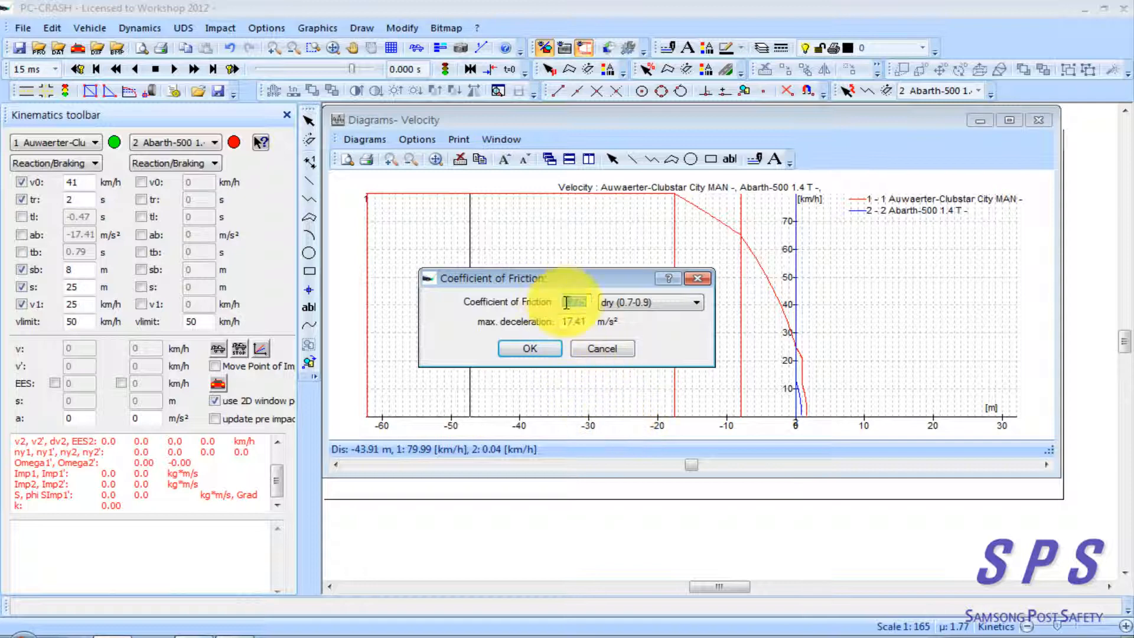
{"action": "left_click", "coordinate": [662, 303]}
{"action": "left_click", "coordinate": [670, 304]}
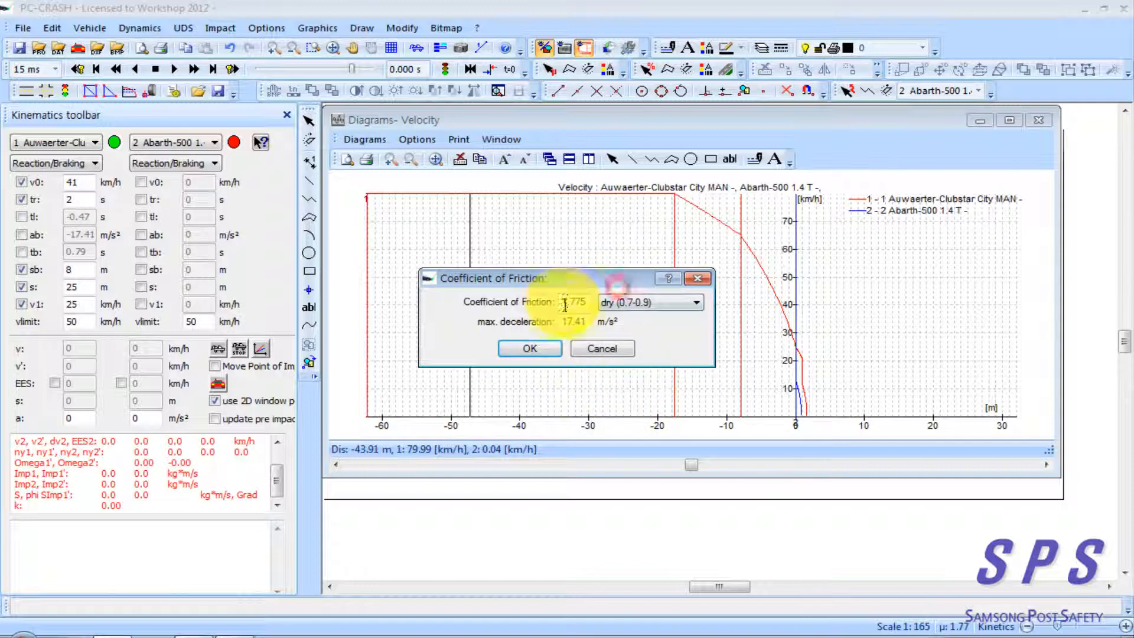
{"action": "left_click", "coordinate": [529, 348]}
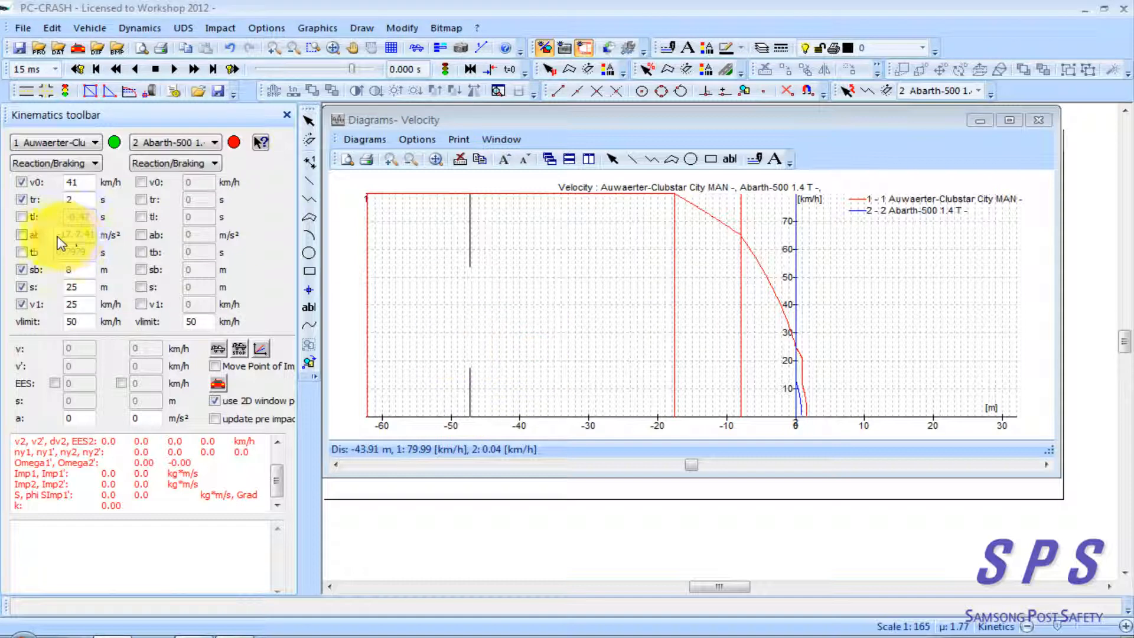
Check the bus's calculated deceleration ab against the constant-speed phase of the velocity diagram and the reaction time tr
{"action": "left_click", "coordinate": [79, 235]}
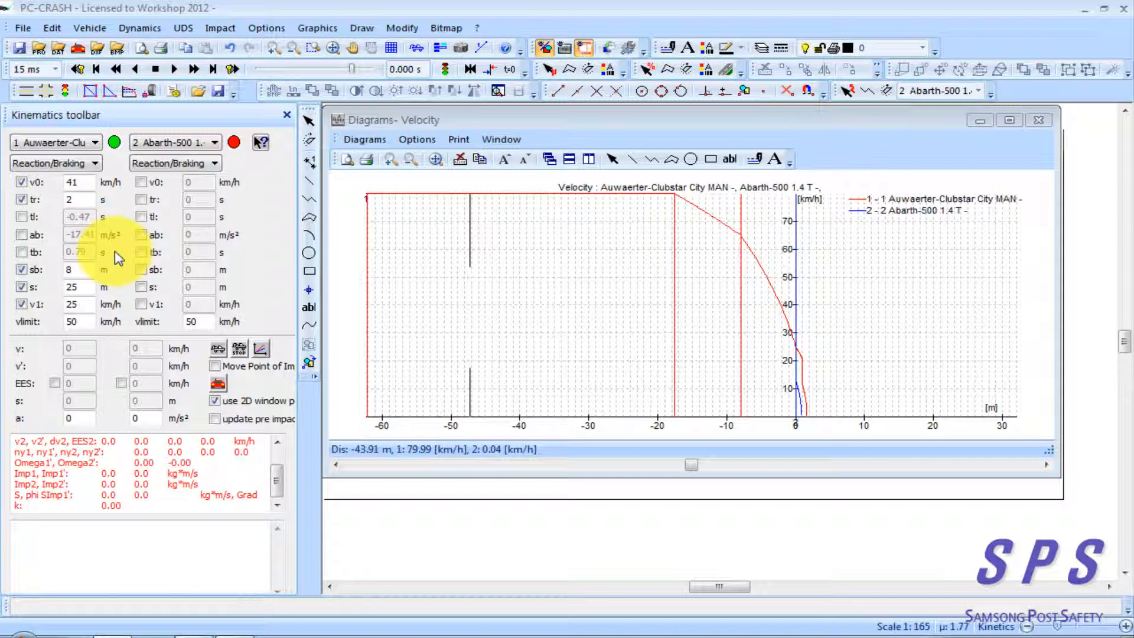
{"action": "left_click", "coordinate": [435, 349]}
{"action": "left_click", "coordinate": [503, 350]}
{"action": "left_click", "coordinate": [471, 376]}
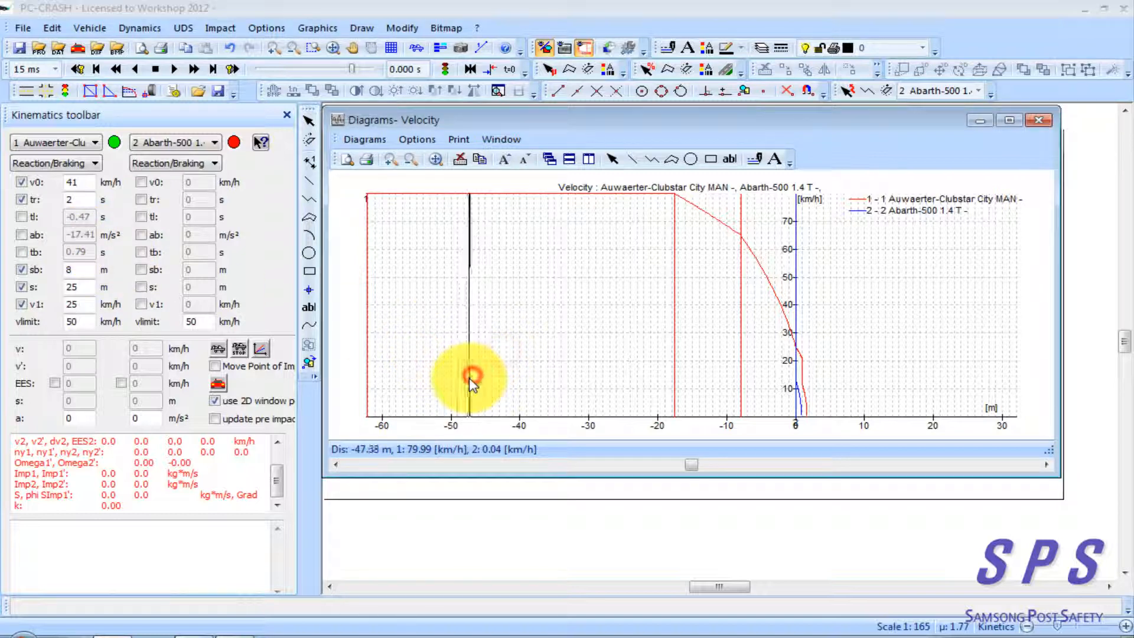
{"action": "left_click", "coordinate": [88, 235]}
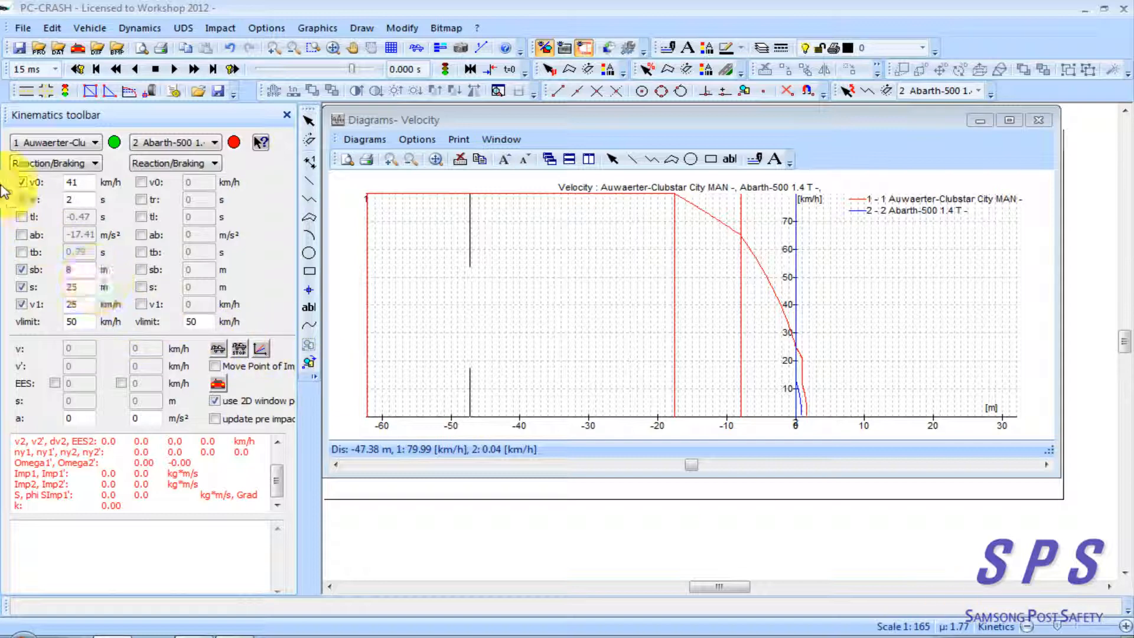
{"action": "left_click", "coordinate": [22, 200]}
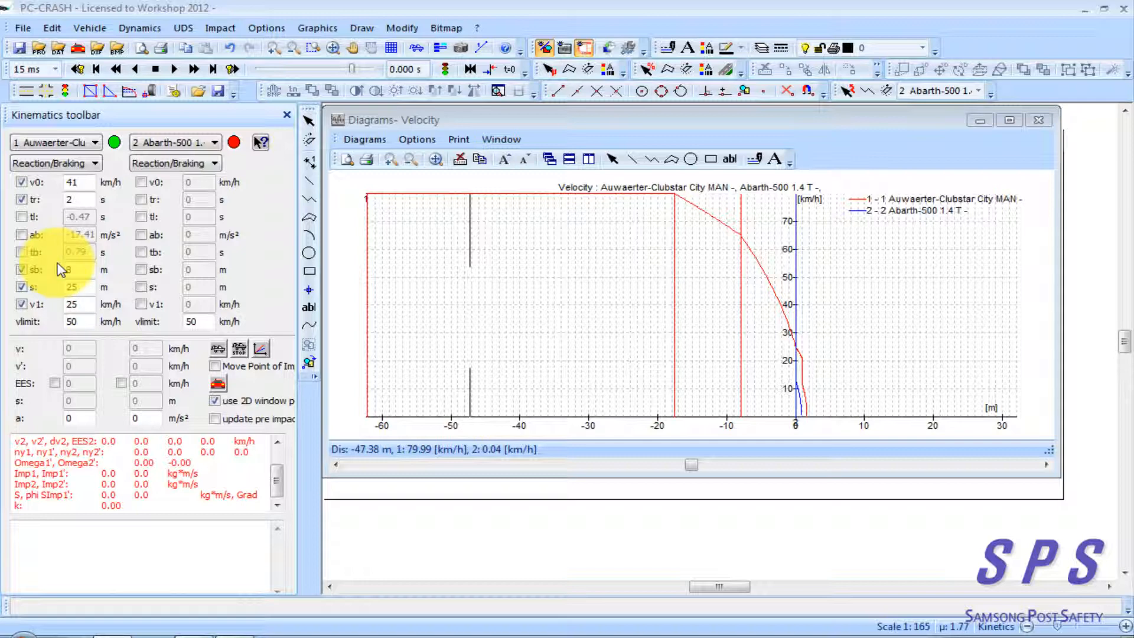
{"action": "left_click", "coordinate": [80, 235]}
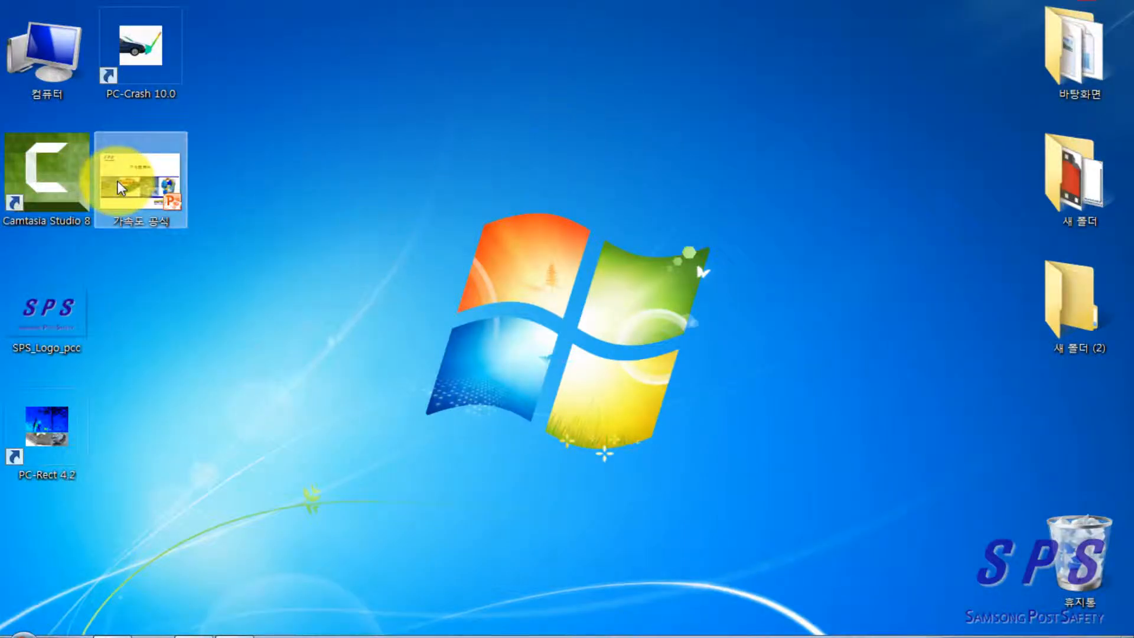
Switch to PowerPoint by opening the 가속도 공식 presentation, dismiss its startup dialogs and show slide 2
{"action": "double_click", "coordinate": [108, 176]}
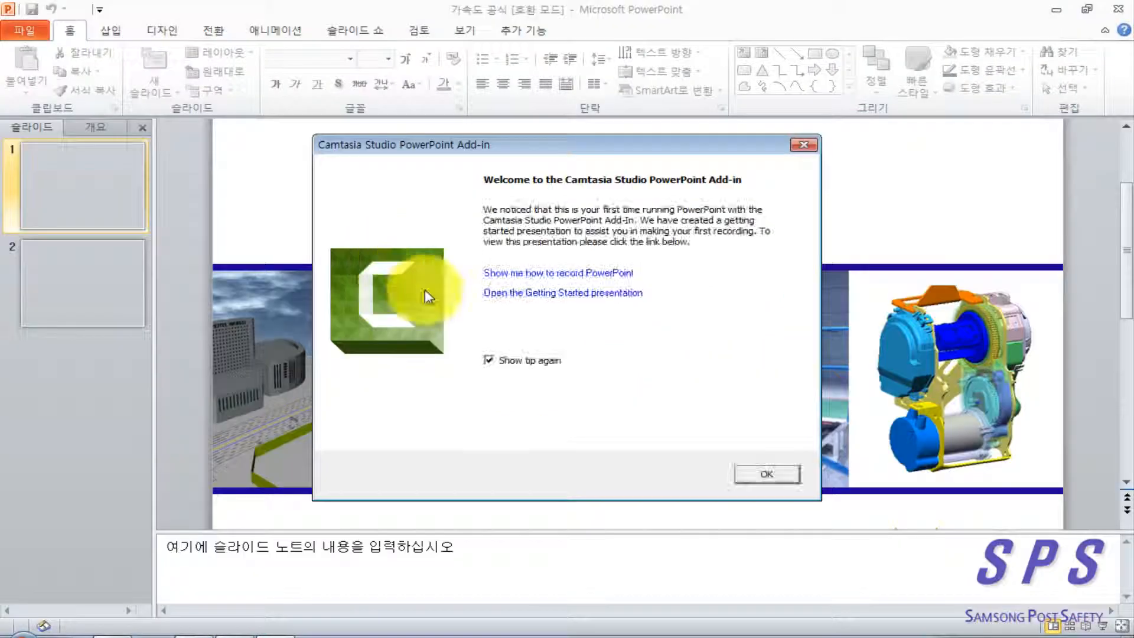
{"action": "left_click", "coordinate": [762, 473]}
{"action": "left_click", "coordinate": [72, 283]}
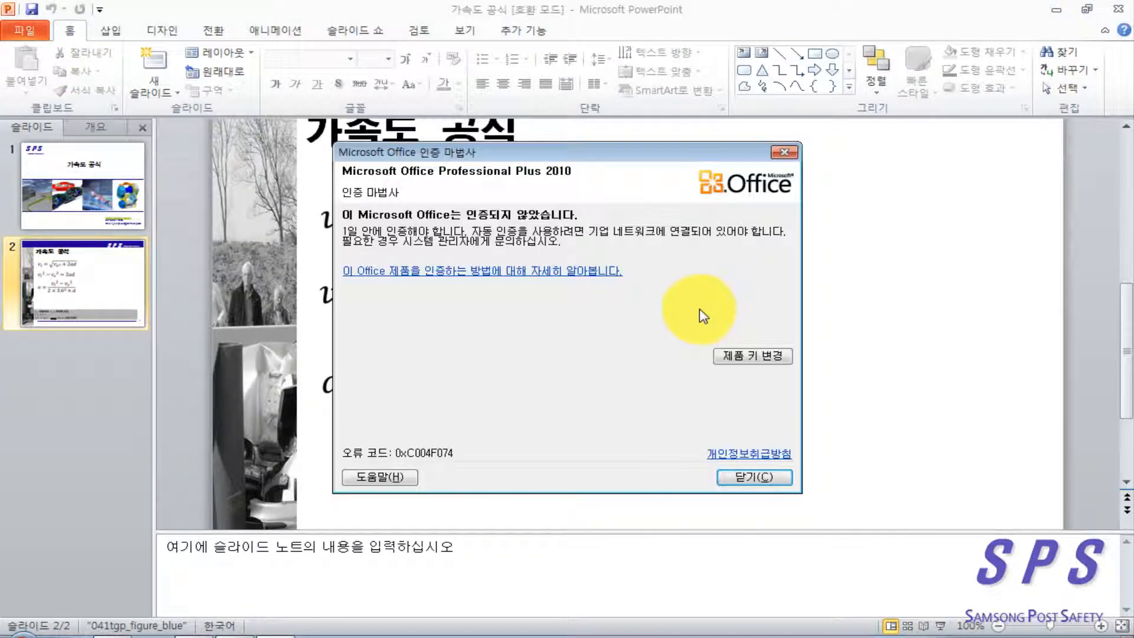
{"action": "left_click", "coordinate": [758, 473]}
Examine the acceleration formulas on slide 2 and the legend explaining their symbols and the 3.6² unit conversion
{"action": "scroll", "coordinate": [741, 349], "scroll_direction": "up", "scroll_amount": 1}
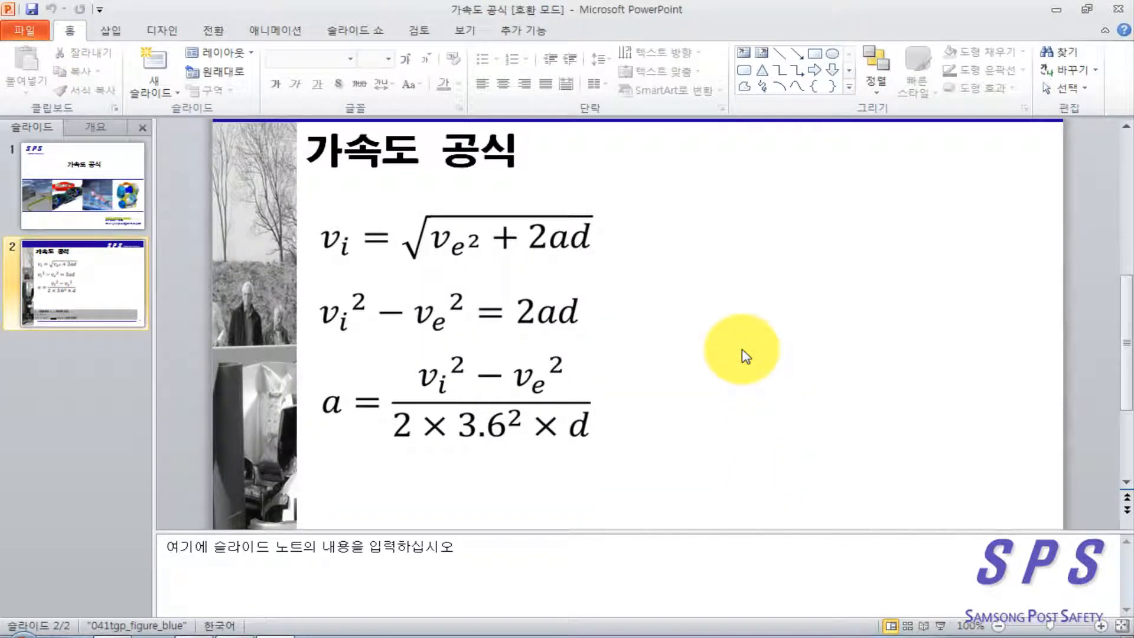
{"action": "left_click", "coordinate": [668, 286]}
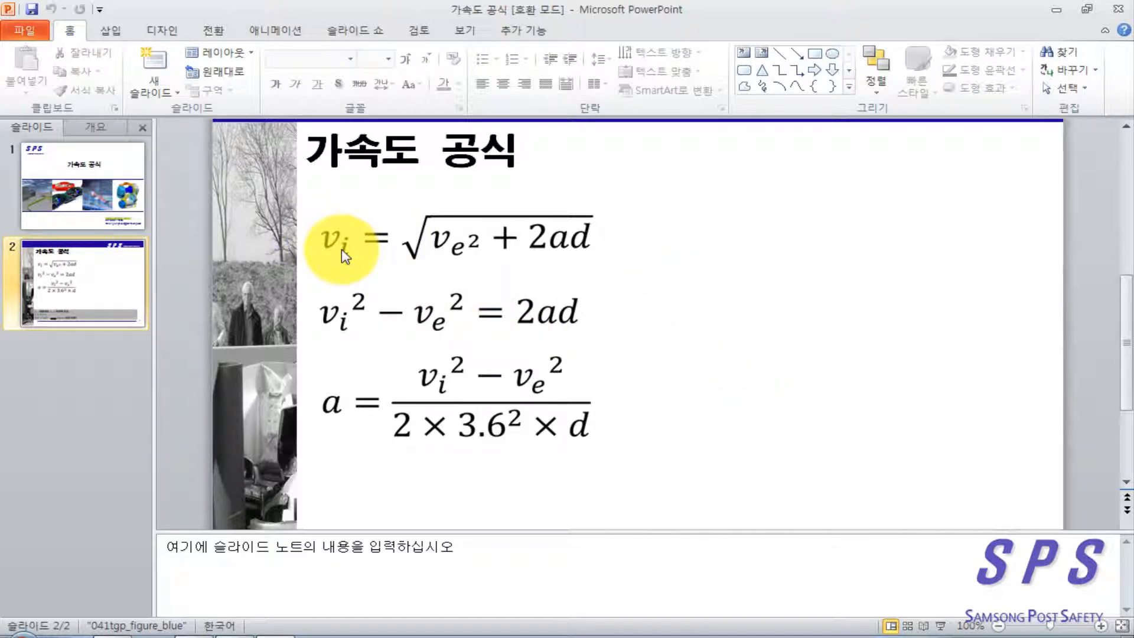
{"action": "scroll", "coordinate": [490, 339], "scroll_direction": "down", "scroll_amount": 5}
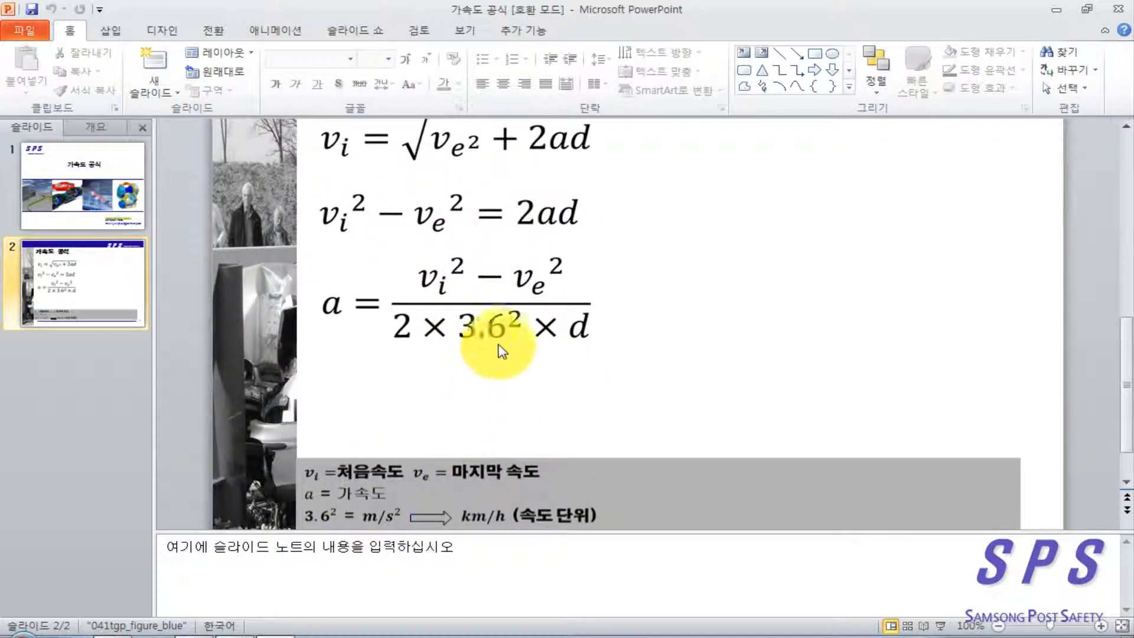
{"action": "left_click", "coordinate": [471, 341]}
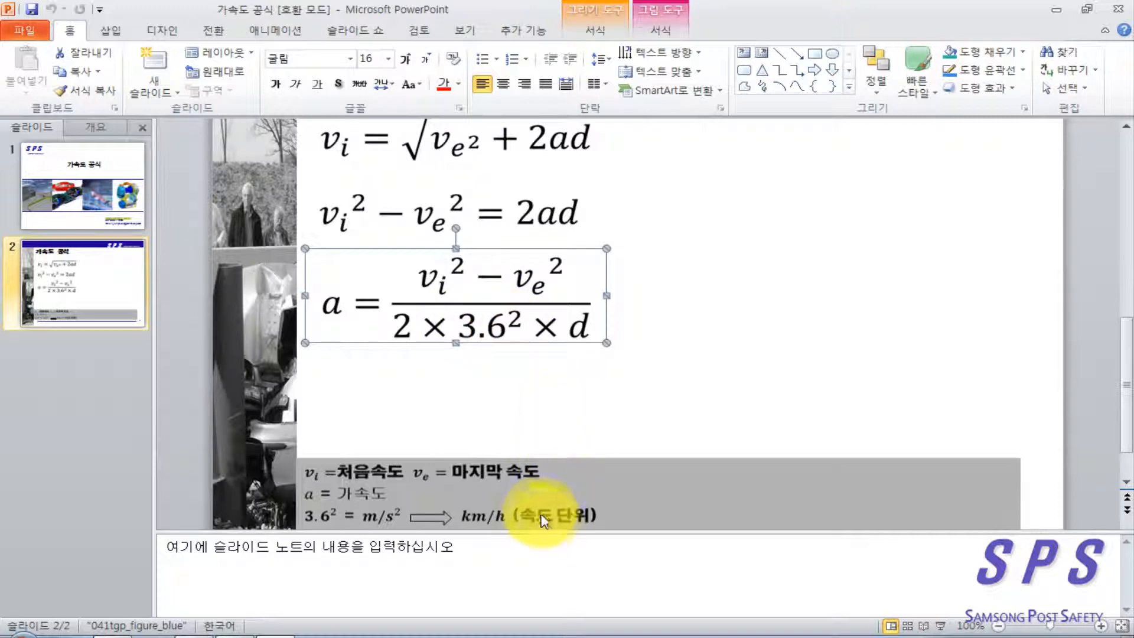
{"action": "left_click", "coordinate": [642, 351]}
{"action": "scroll", "coordinate": [660, 361], "scroll_direction": "up", "scroll_amount": 3}
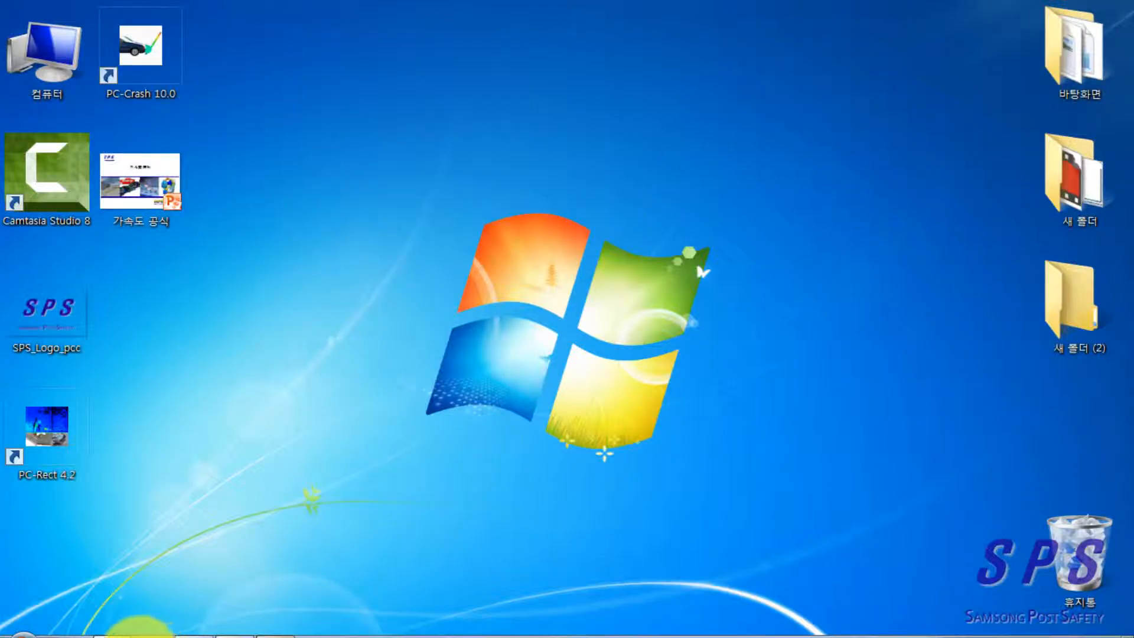
Return to PC-Crash and display the Kinematics toolbar again beside the velocity diagram
{"action": "left_click", "coordinate": [234, 636]}
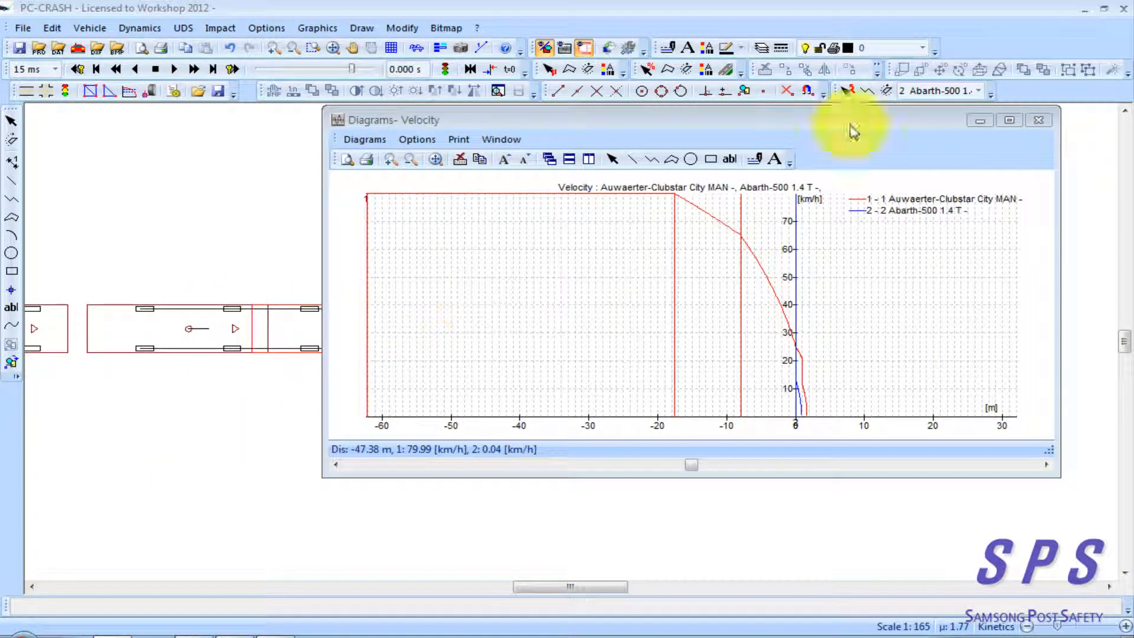
{"action": "right_click", "coordinate": [986, 46]}
{"action": "left_click", "coordinate": [1027, 286]}
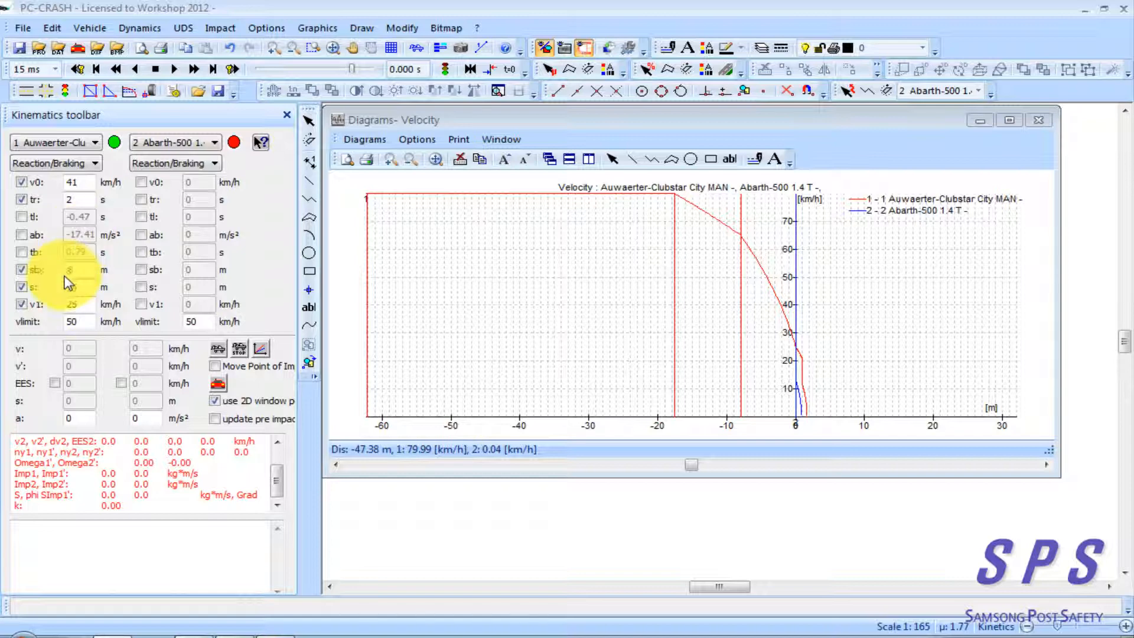
Disable the total distance s and enable tl as a known parameter for the bus instead
{"action": "left_click", "coordinate": [22, 287]}
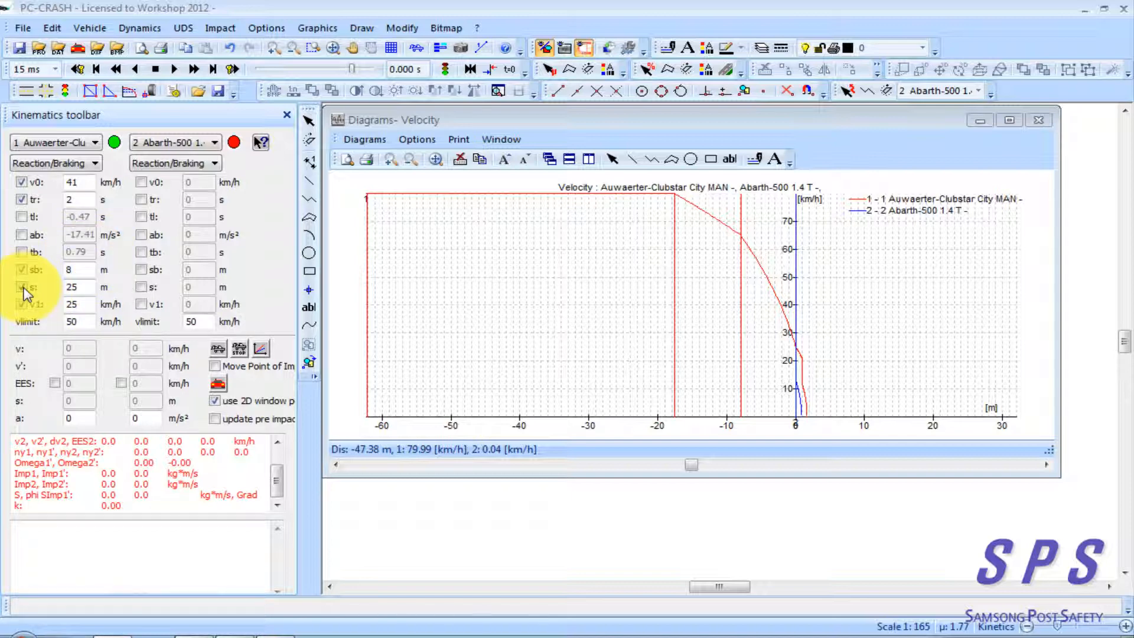
{"action": "left_click", "coordinate": [22, 288]}
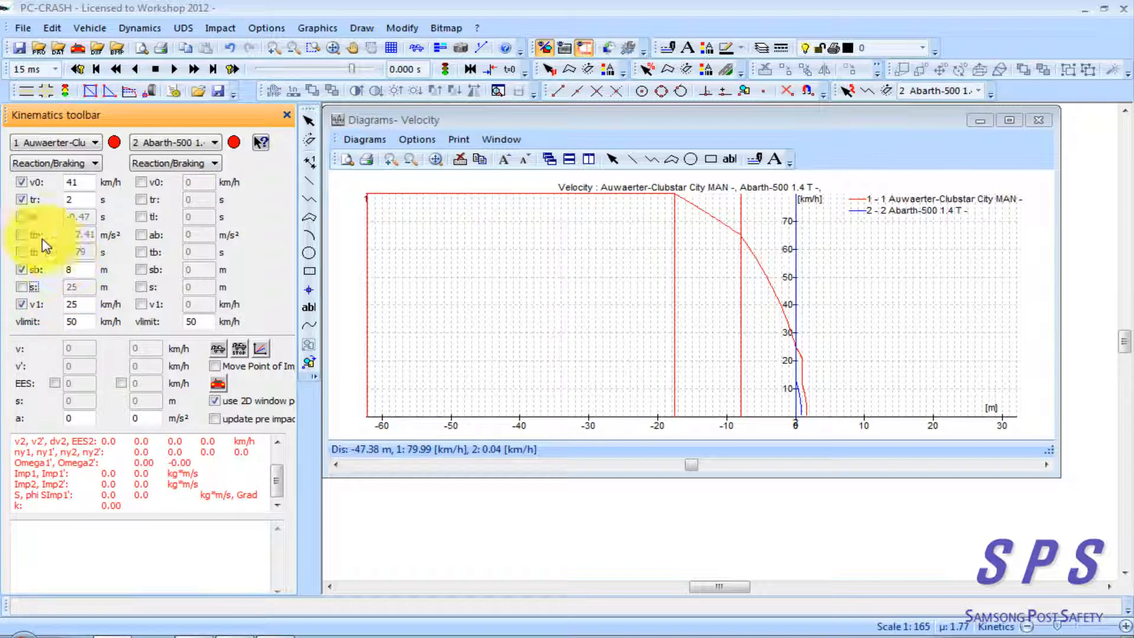
{"action": "left_click", "coordinate": [22, 218]}
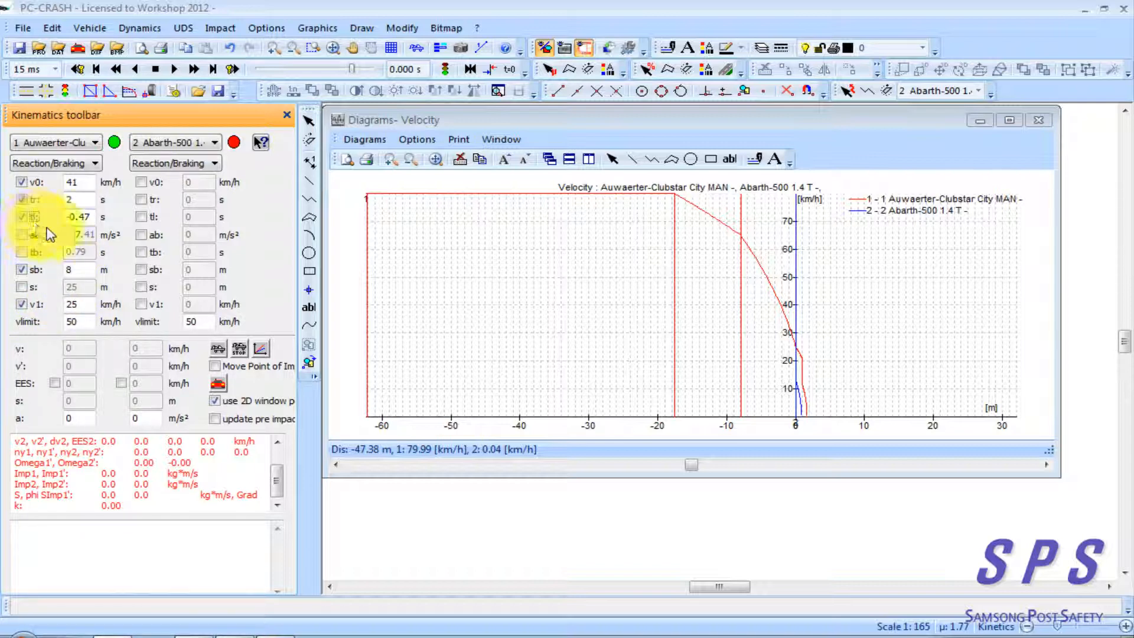
Set the bus's tl to 0 s and update the velocity diagram with the recalculated reaction and braking sequence
{"action": "double_click", "coordinate": [84, 217]}
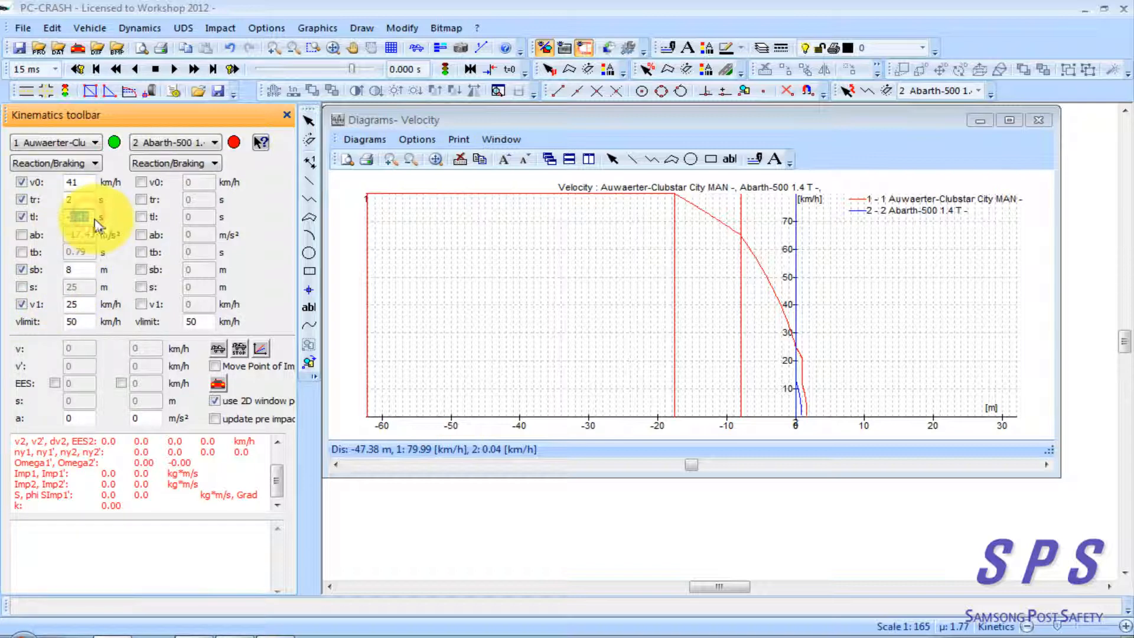
{"action": "left_click_drag", "start_coordinate": [91, 220], "coordinate": [61, 223]}
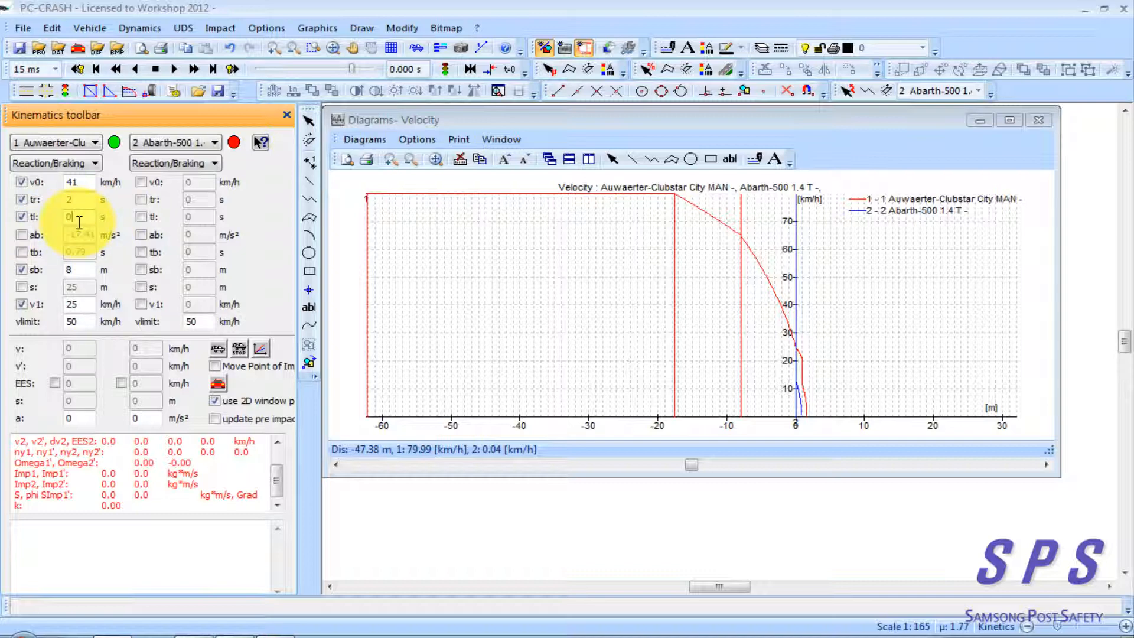
{"action": "left_click", "coordinate": [76, 267]}
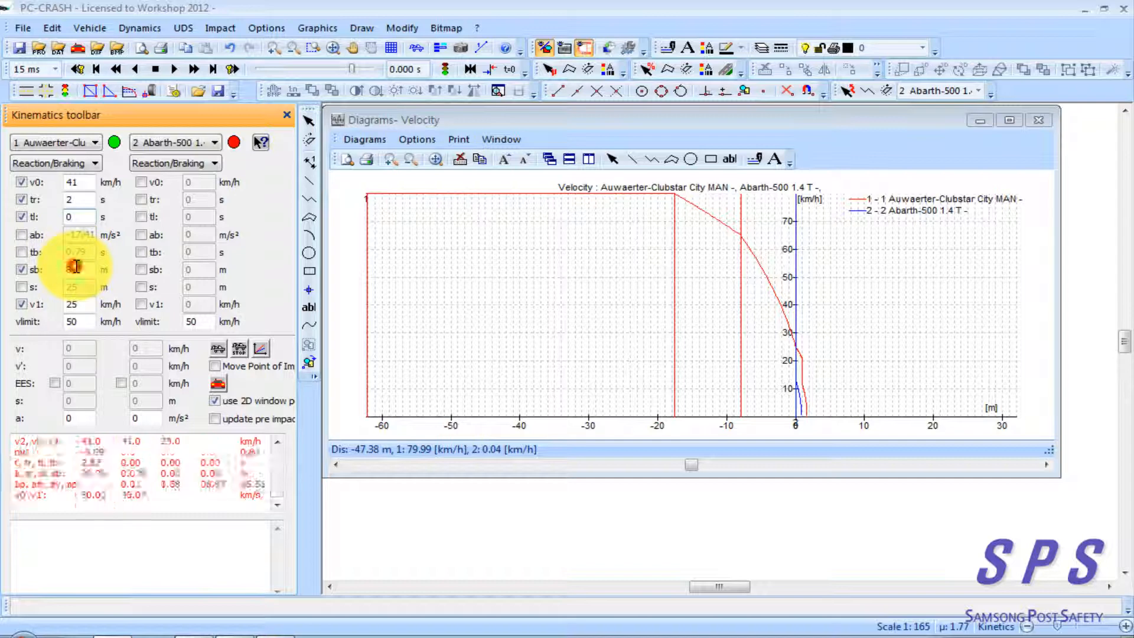
{"action": "left_click", "coordinate": [81, 185]}
{"action": "left_click", "coordinate": [82, 202]}
{"action": "left_click", "coordinate": [81, 217]}
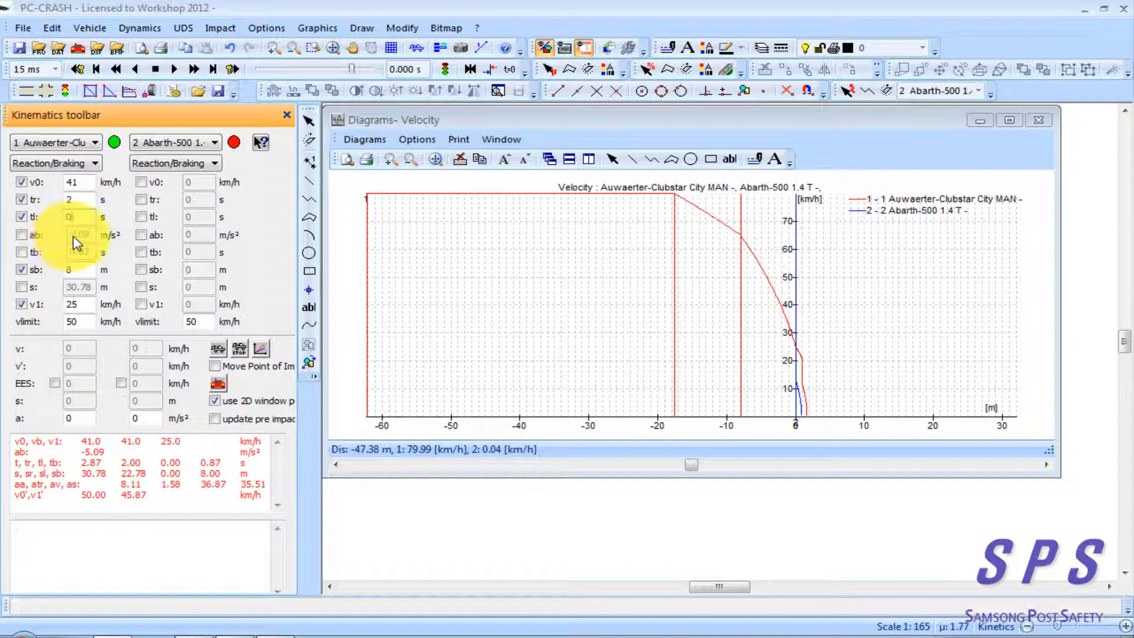
{"action": "left_click", "coordinate": [78, 237]}
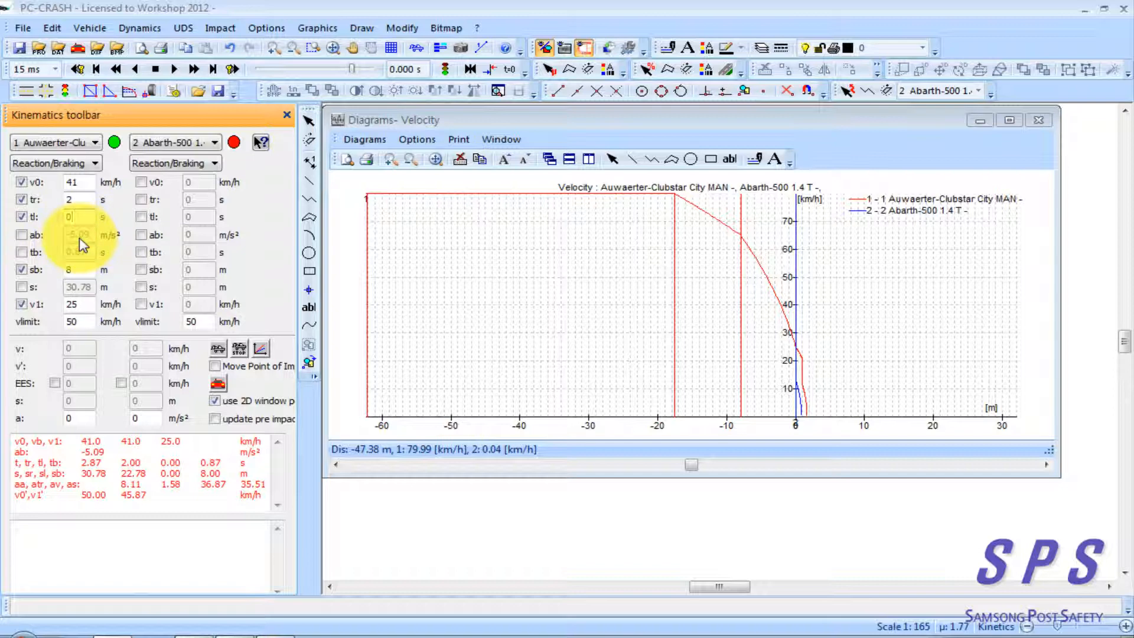
{"action": "left_click", "coordinate": [260, 353]}
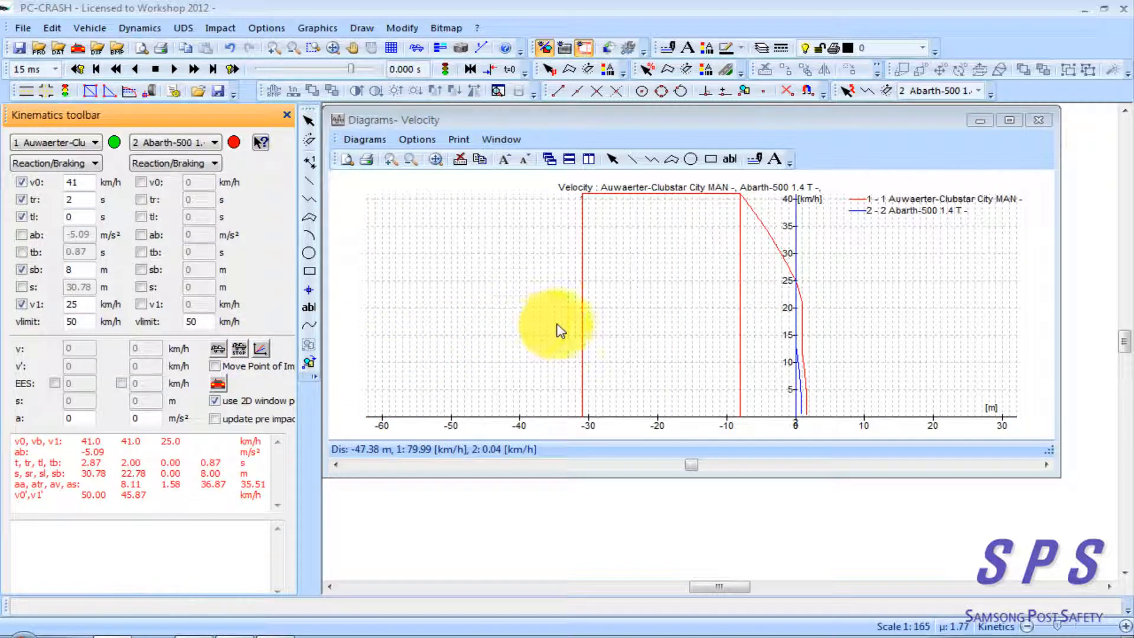
Enable xmin/xmax autocalc for the velocity diagram's range
{"action": "left_click", "coordinate": [495, 325]}
{"action": "scroll", "coordinate": [598, 338], "scroll_direction": "down", "scroll_amount": 1}
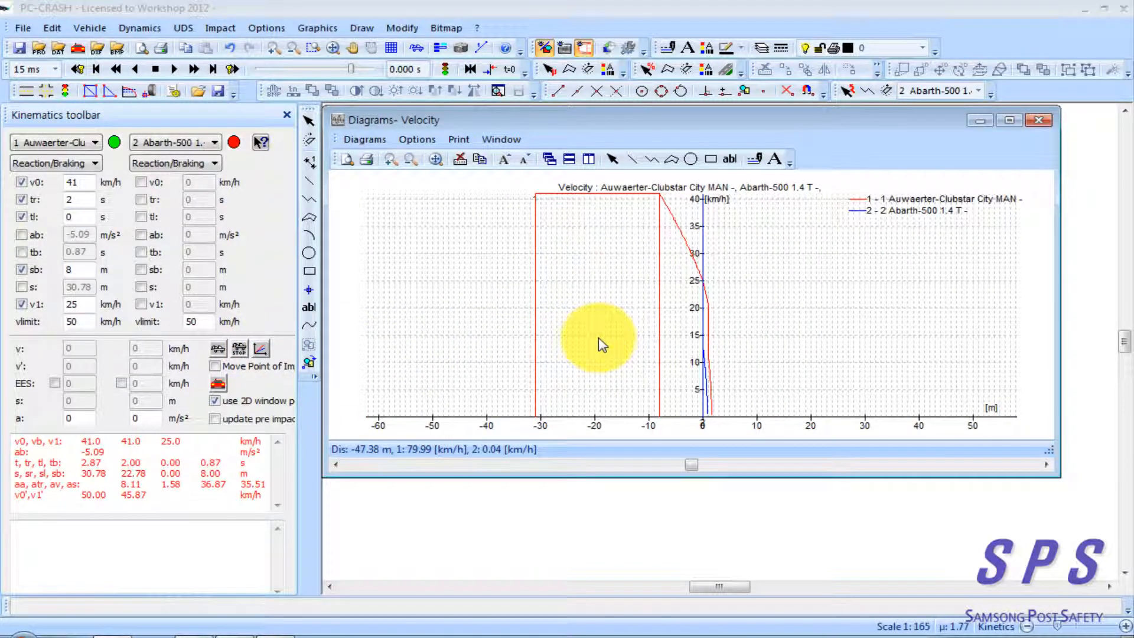
{"action": "scroll", "coordinate": [600, 340], "scroll_direction": "down", "scroll_amount": 3}
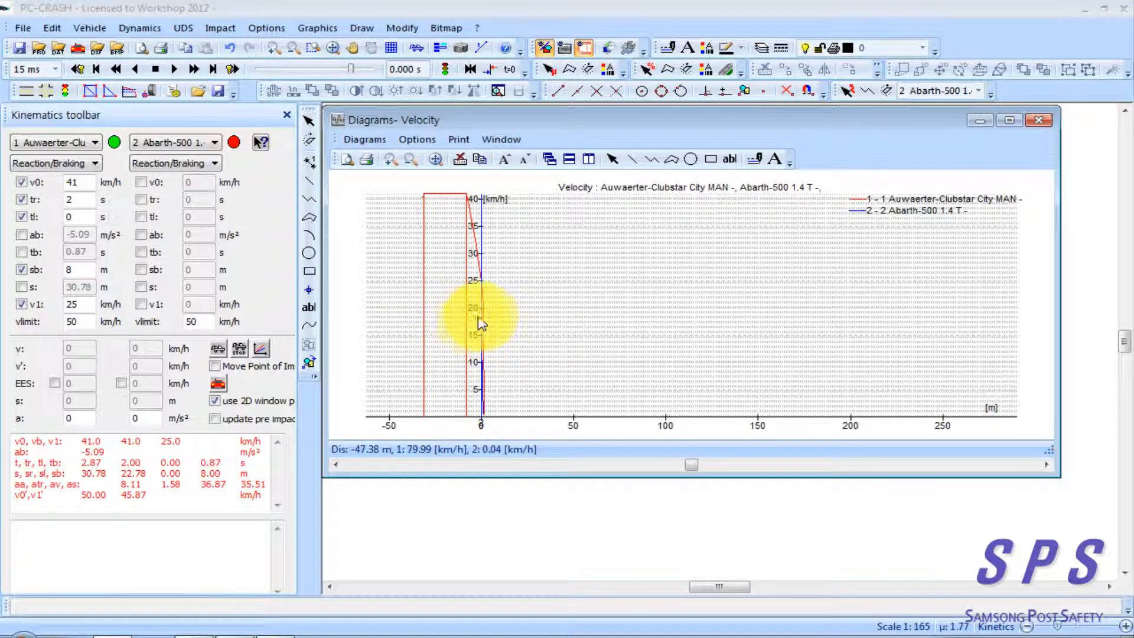
{"action": "left_click", "coordinate": [424, 142]}
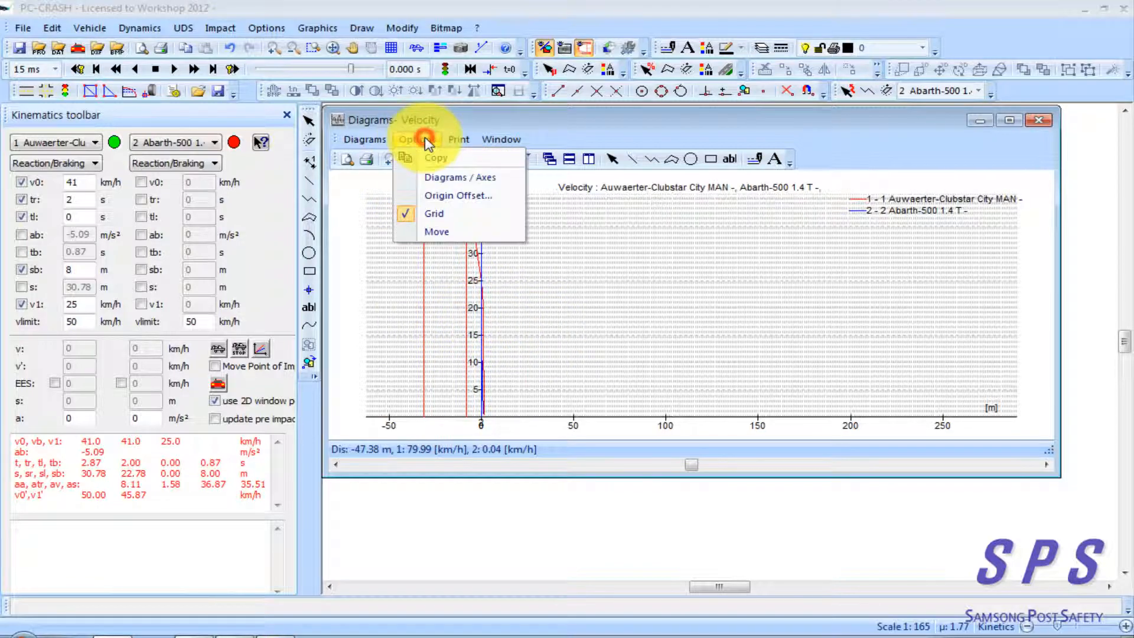
{"action": "left_click", "coordinate": [497, 185]}
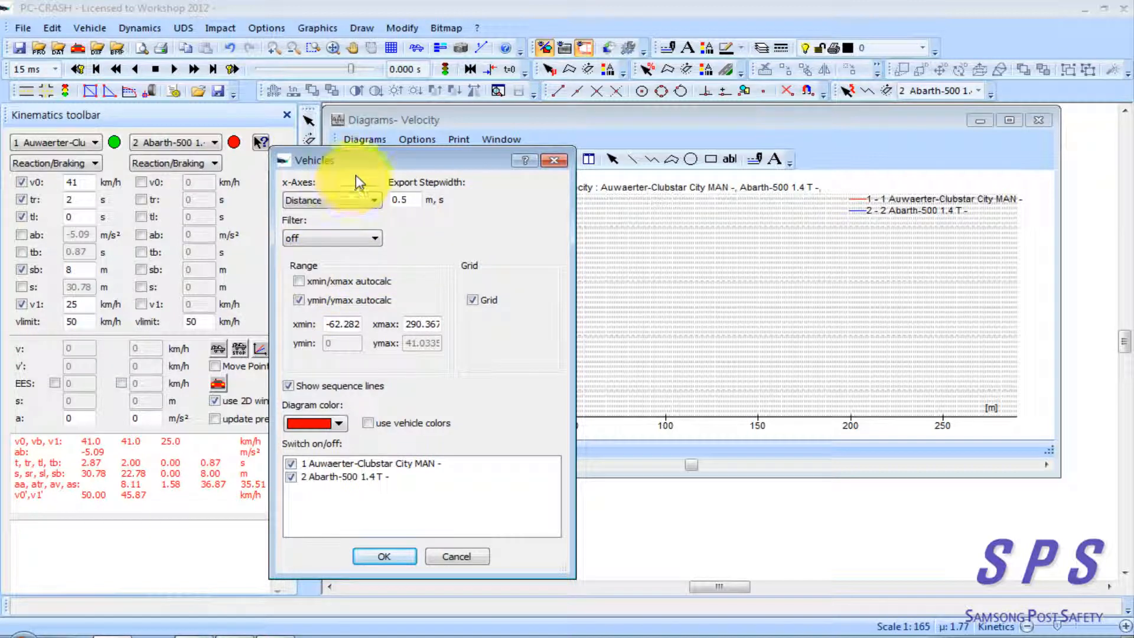
{"action": "left_click_drag", "start_coordinate": [360, 162], "coordinate": [354, 71]}
{"action": "left_click", "coordinate": [297, 189]}
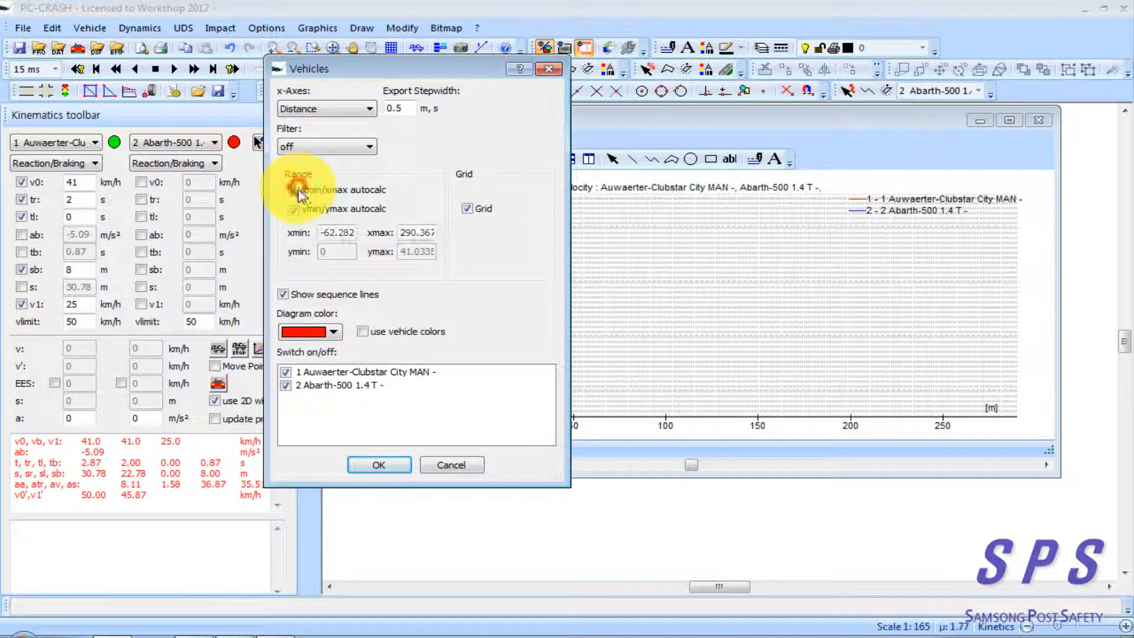
{"action": "left_click", "coordinate": [298, 191]}
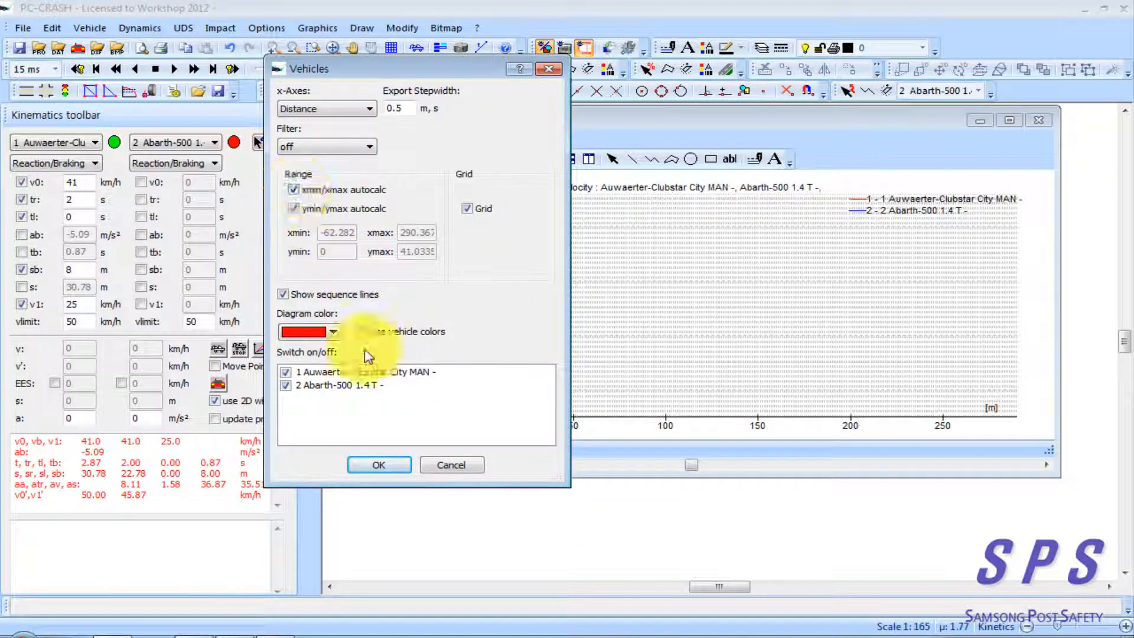
{"action": "left_click", "coordinate": [384, 468]}
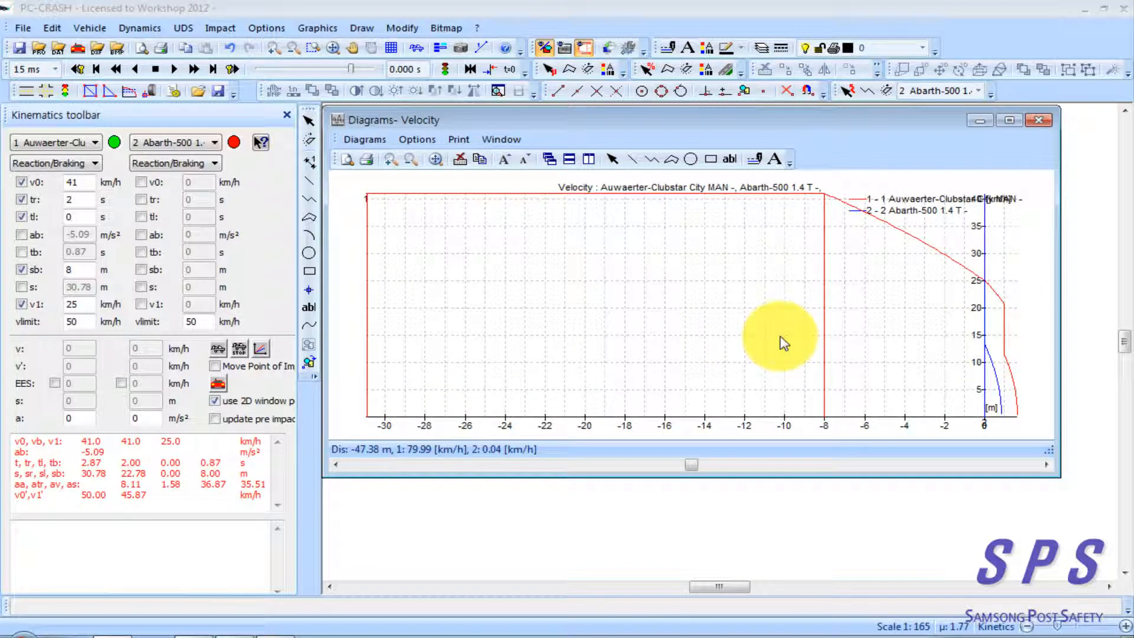
Compare the bus's tr, sb and s values with the velocity diagram at the collision point, braking start and reaction start
{"action": "left_click", "coordinate": [90, 202]}
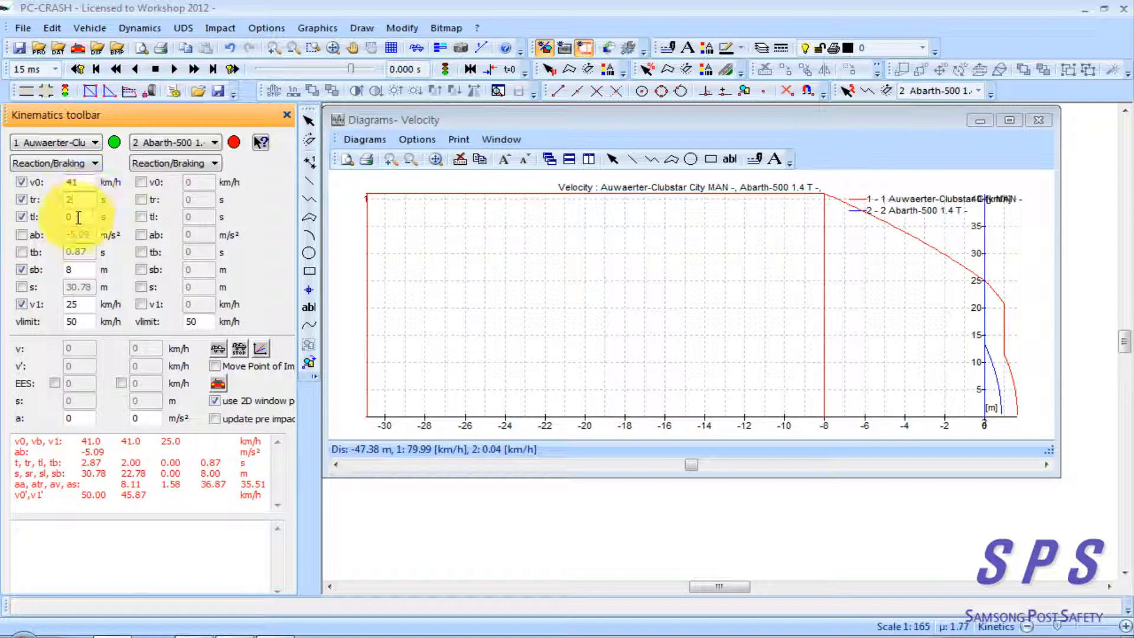
{"action": "left_click", "coordinate": [85, 270]}
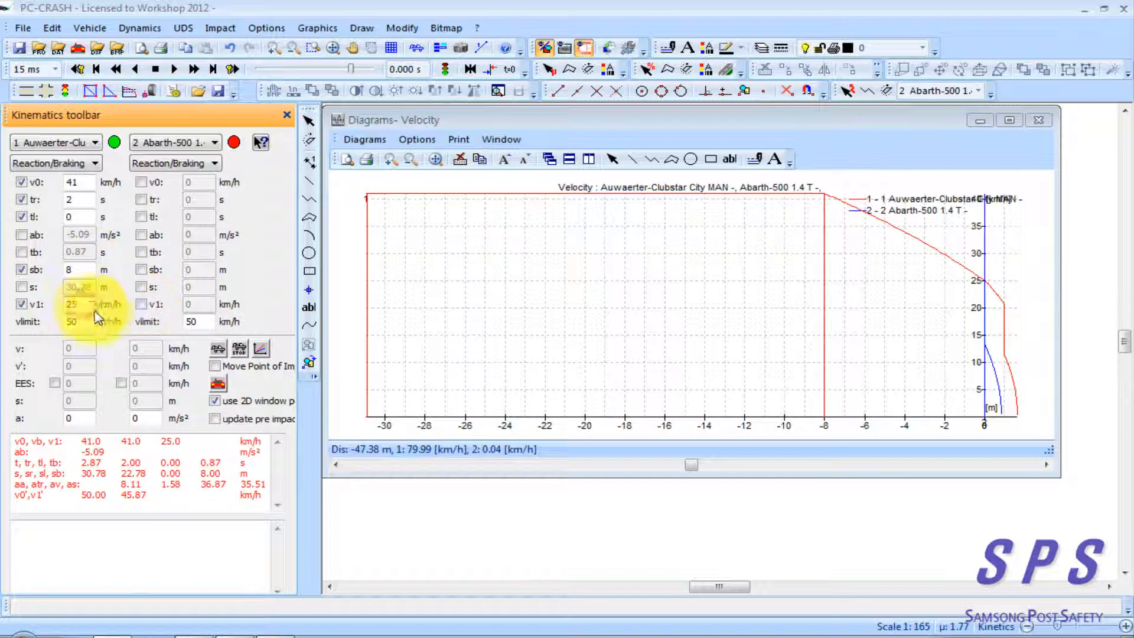
{"action": "left_click", "coordinate": [388, 316]}
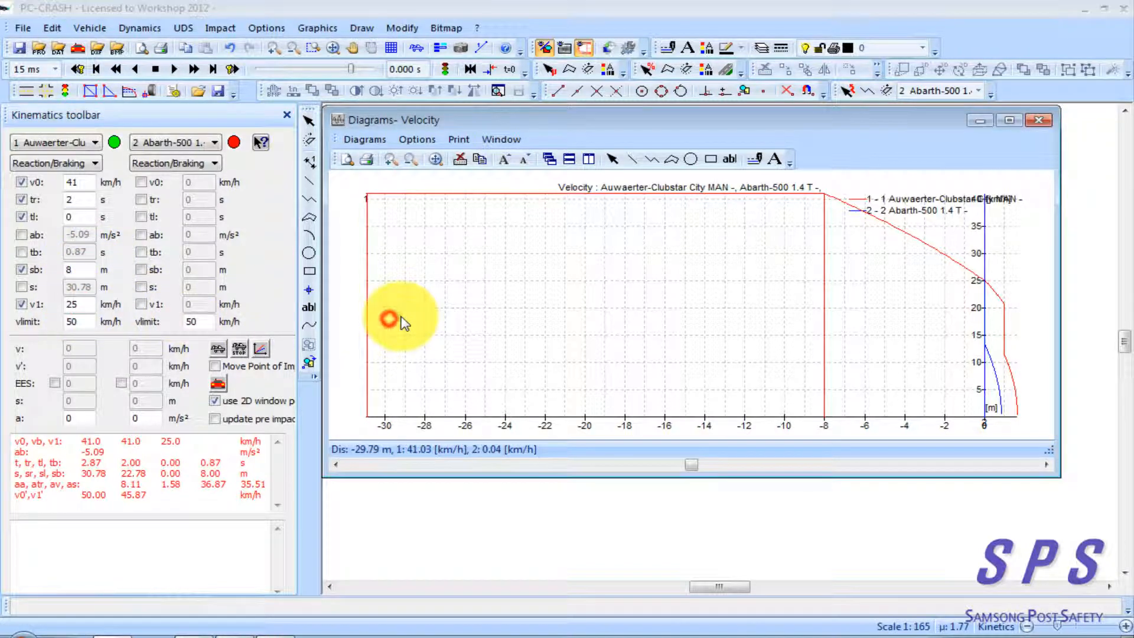
{"action": "left_click_drag", "start_coordinate": [991, 428], "coordinate": [986, 424]}
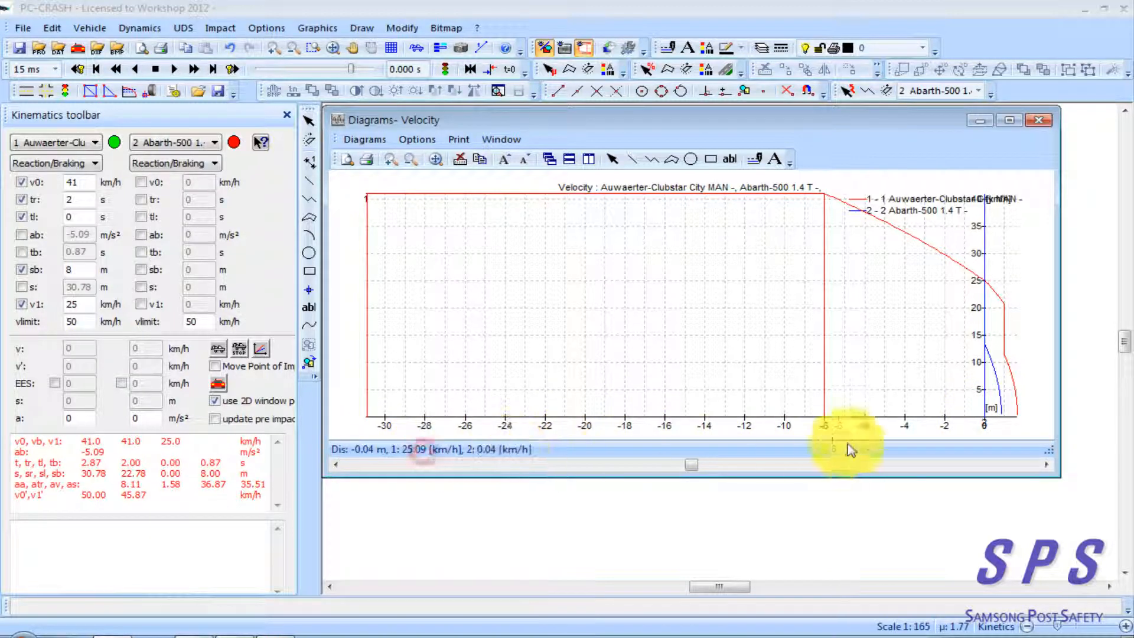
{"action": "left_click", "coordinate": [825, 423]}
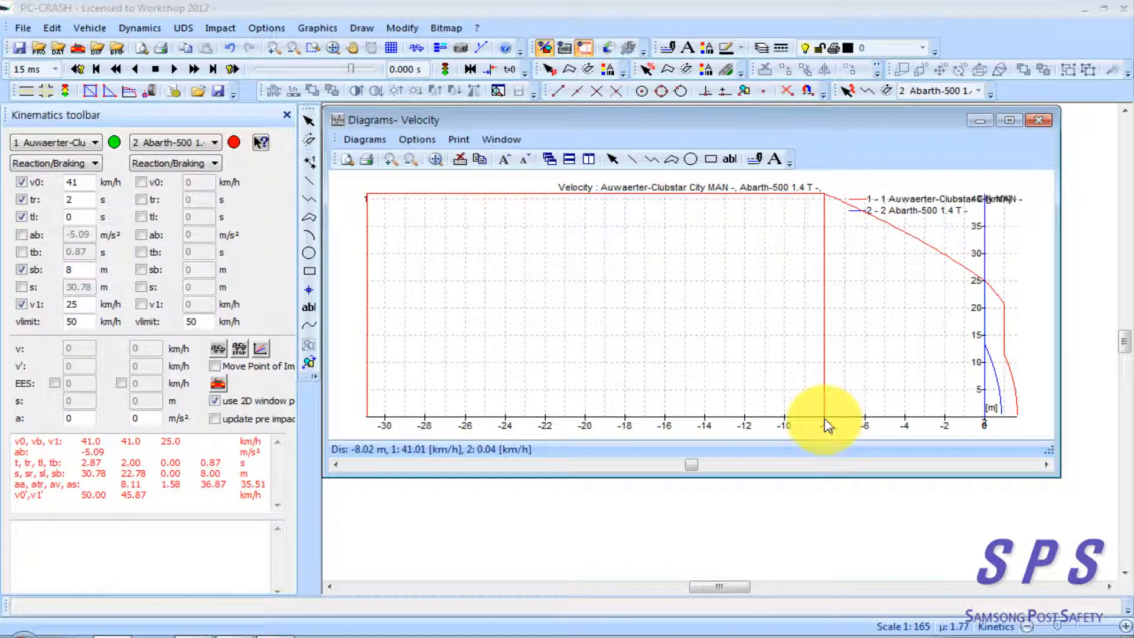
{"action": "left_click", "coordinate": [825, 418]}
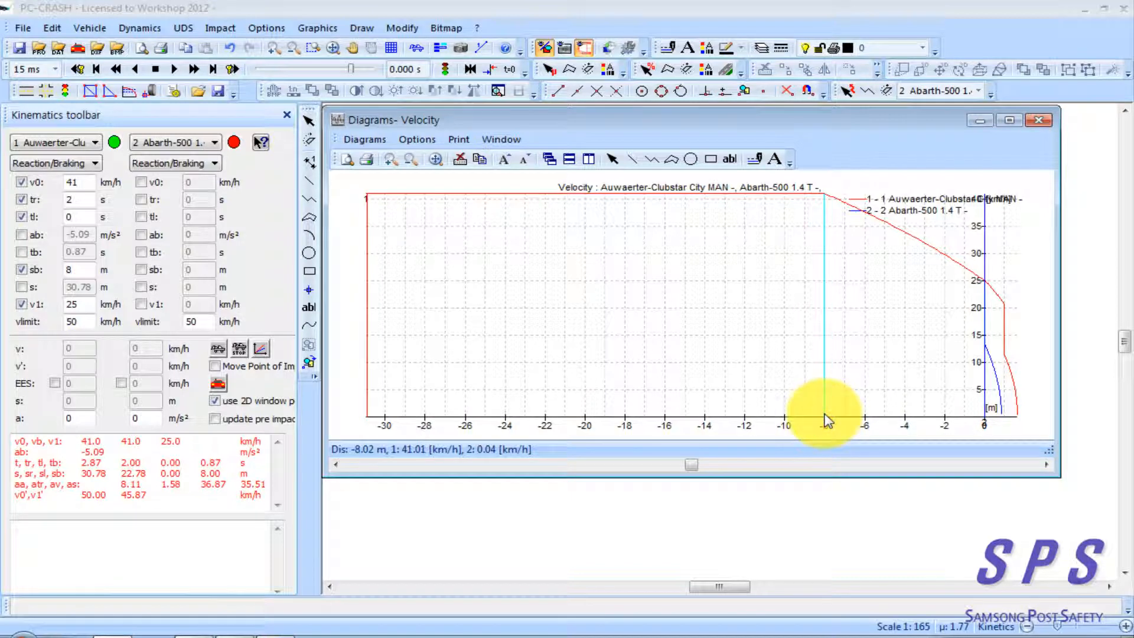
{"action": "left_click", "coordinate": [826, 423]}
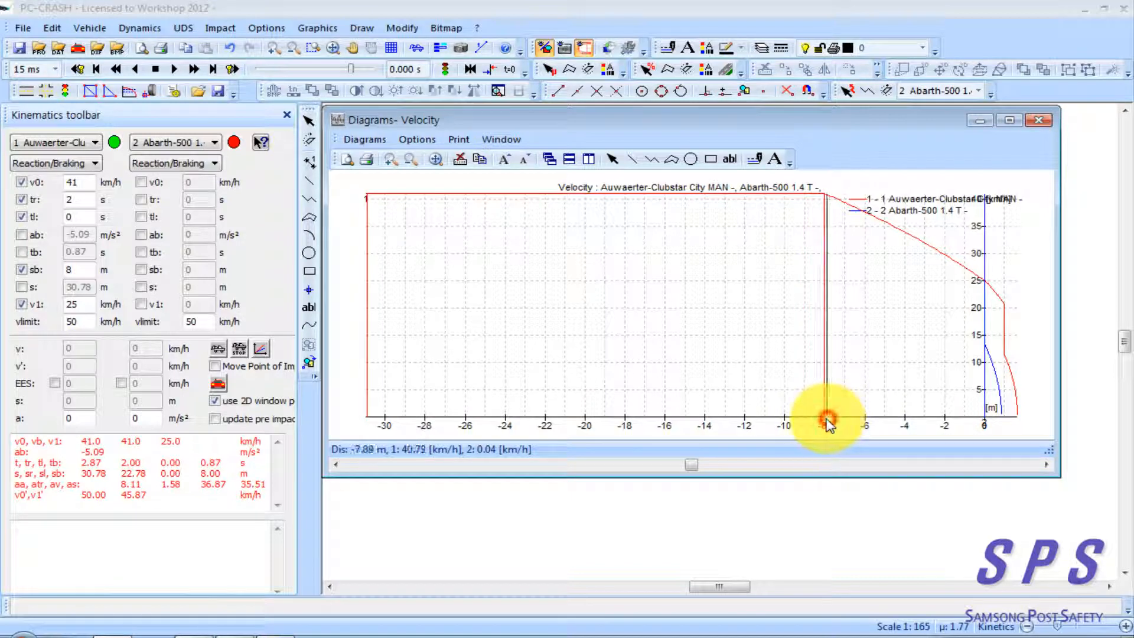
{"action": "left_click", "coordinate": [364, 418]}
{"action": "left_click_drag", "start_coordinate": [365, 420], "coordinate": [369, 416]}
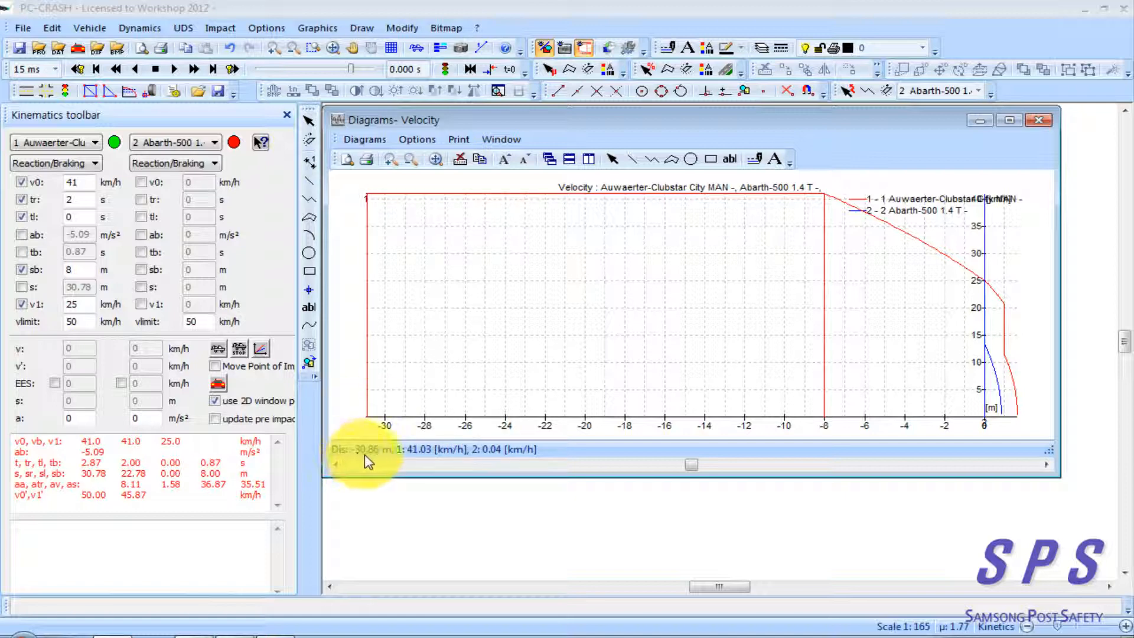
{"action": "left_click", "coordinate": [91, 290]}
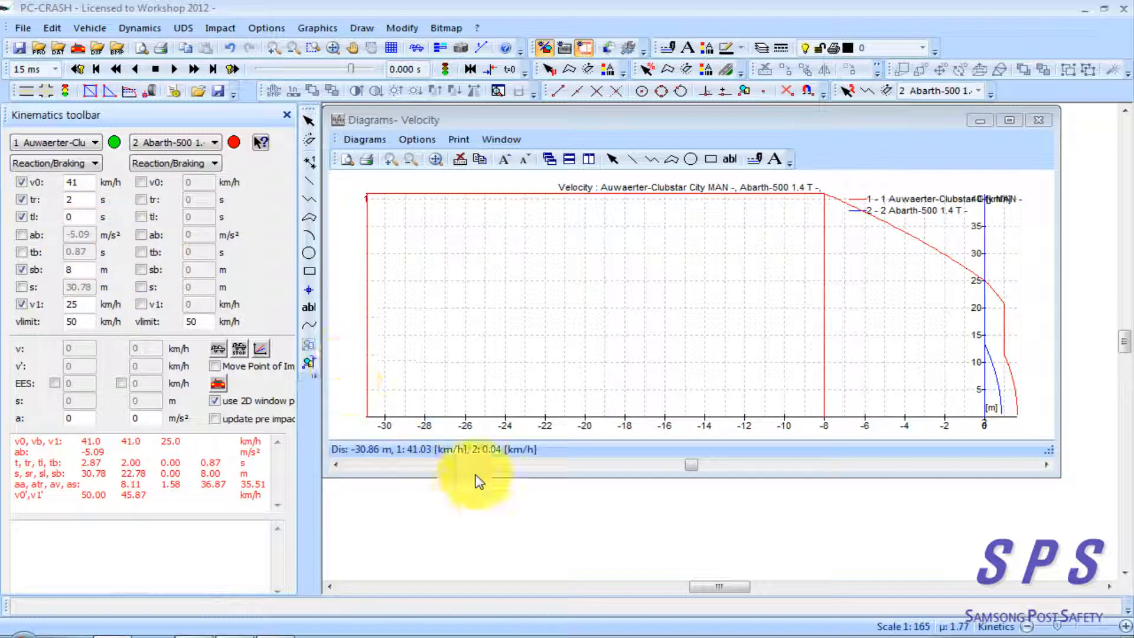
Launch a new PC-Crash 10.0 session, decline recovering the last session and dismiss the startup windows
{"action": "left_click", "coordinate": [439, 527]}
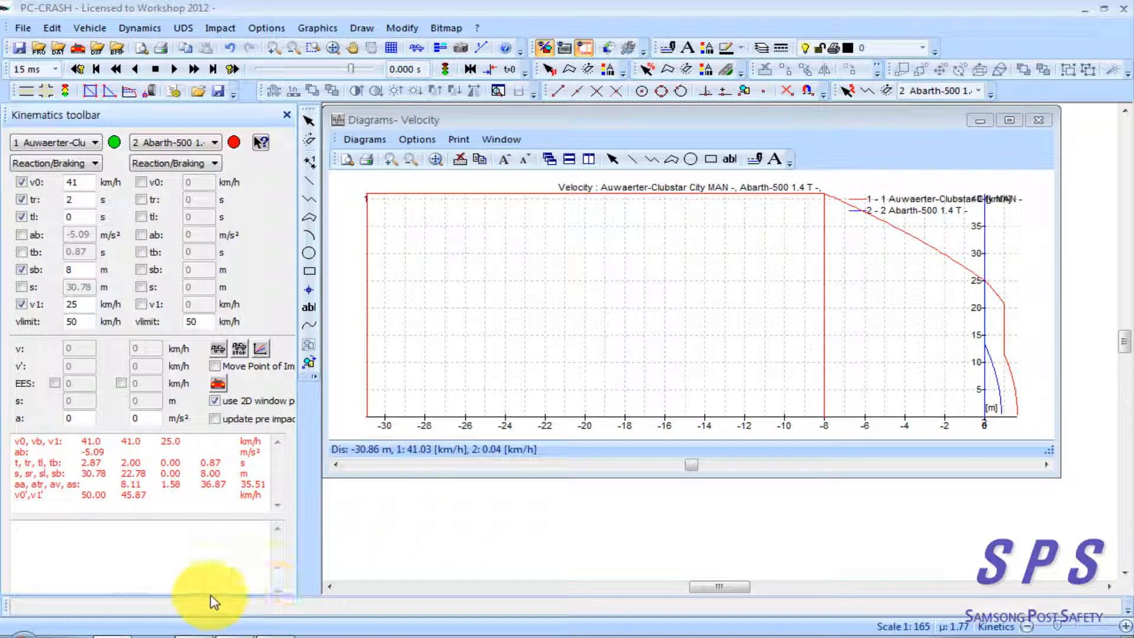
{"action": "left_click", "coordinate": [24, 631]}
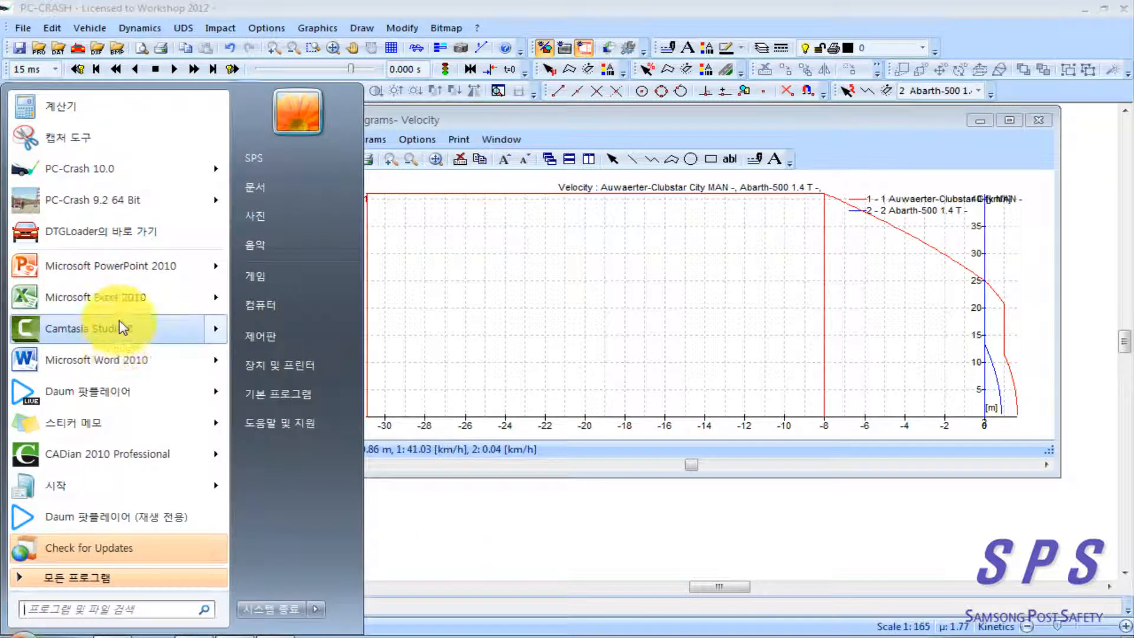
{"action": "left_click", "coordinate": [94, 173]}
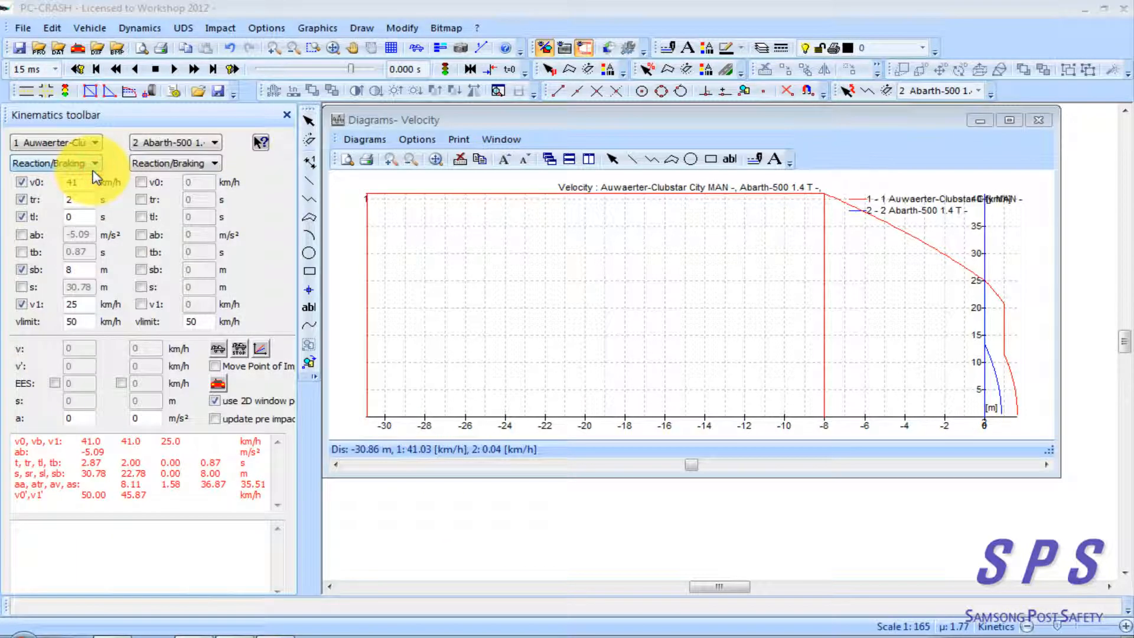
{"action": "left_click", "coordinate": [644, 361]}
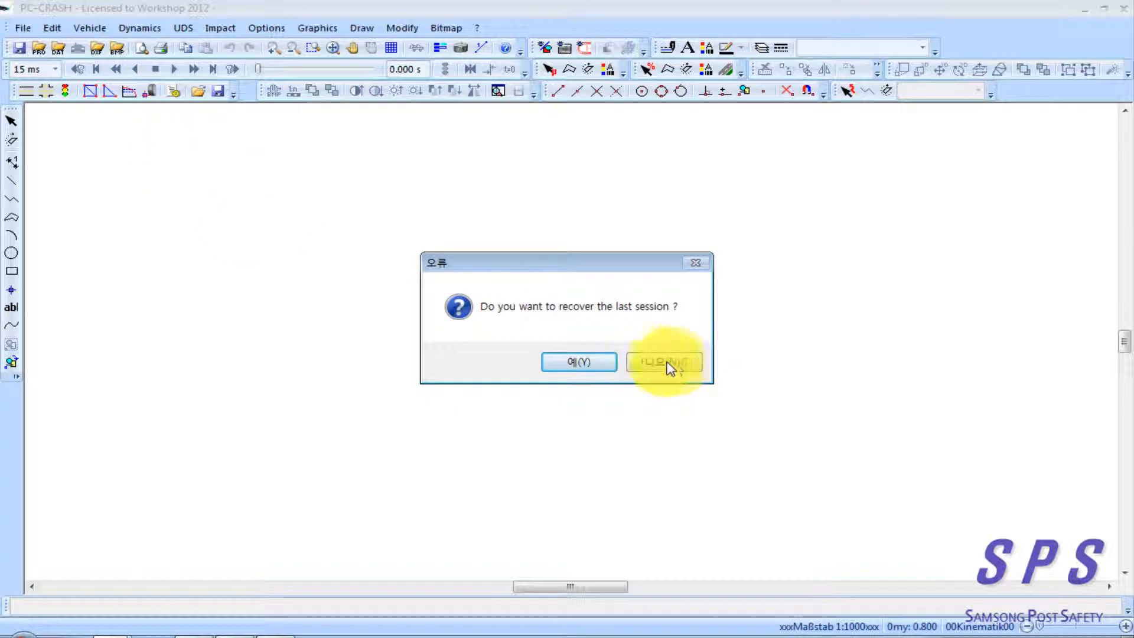
{"action": "left_click", "coordinate": [685, 361]}
{"action": "left_click", "coordinate": [381, 238]}
Load the first Abarth 500 1.4 T (99 kW, built 01.2009-12.2009) from the DSD 2013 database as vehicle 1 and dismiss the notification
{"action": "left_click", "coordinate": [77, 47]}
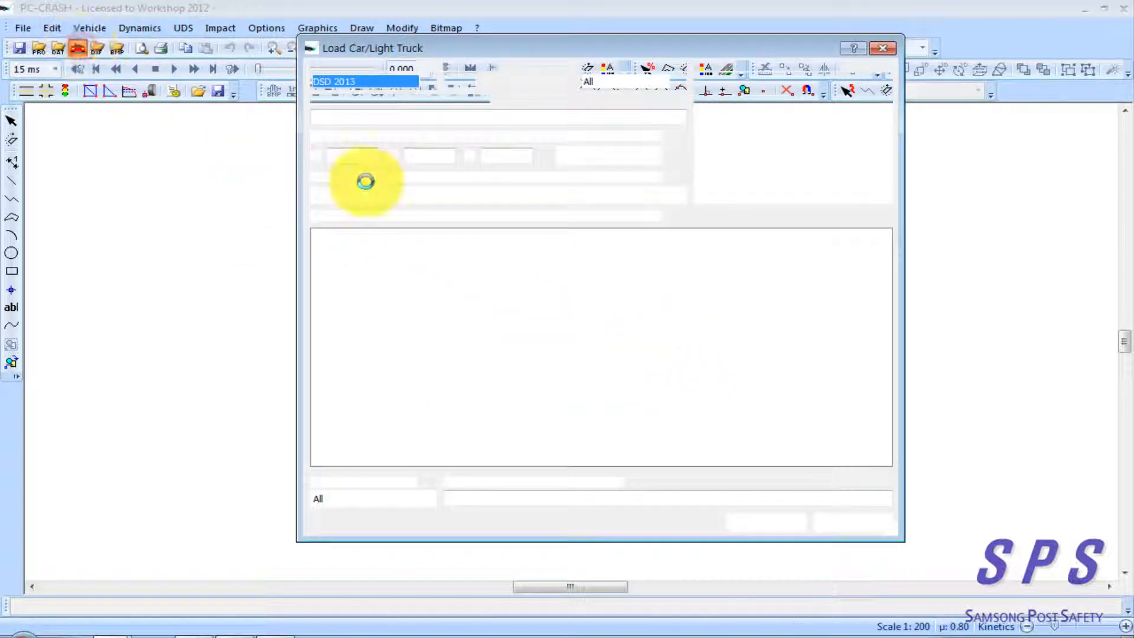
{"action": "left_click", "coordinate": [357, 256]}
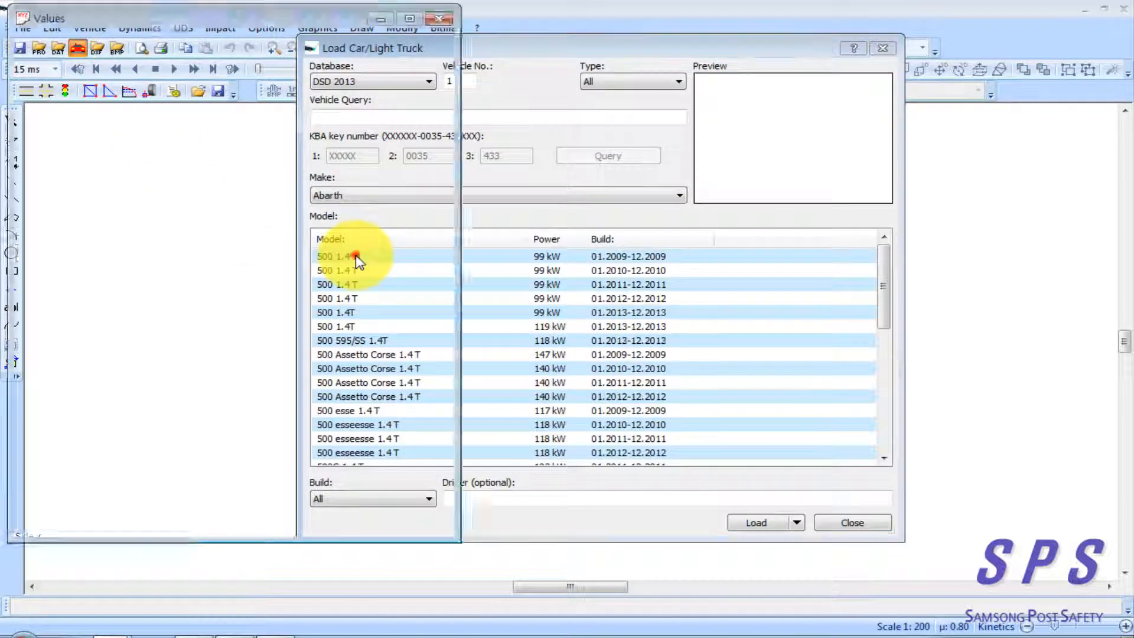
{"action": "left_click", "coordinate": [684, 328]}
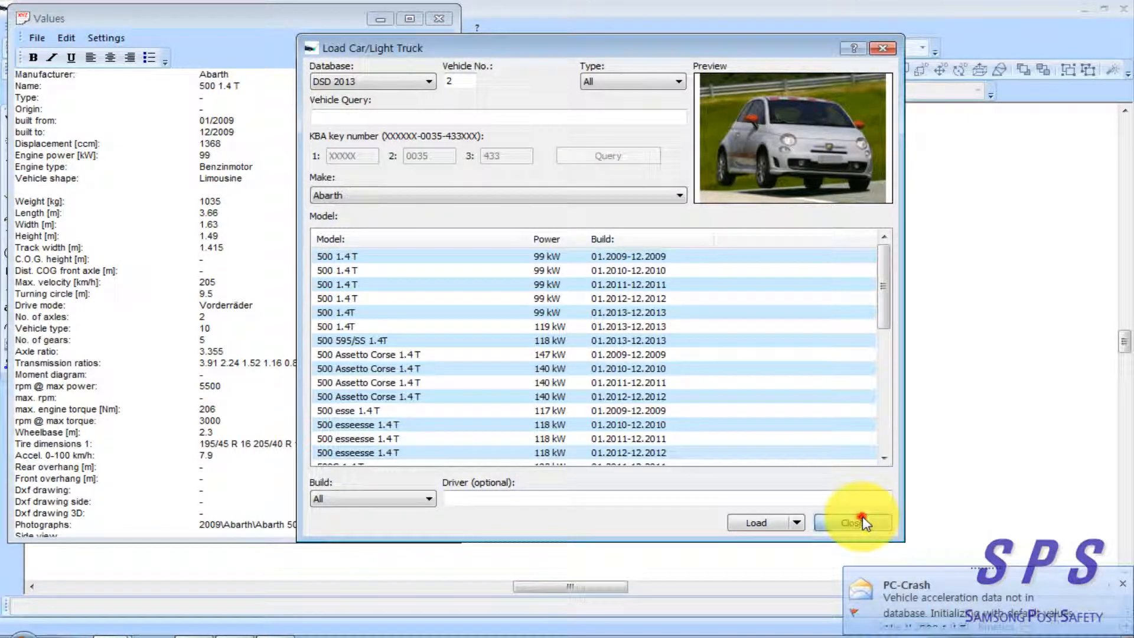
{"action": "left_click", "coordinate": [856, 522]}
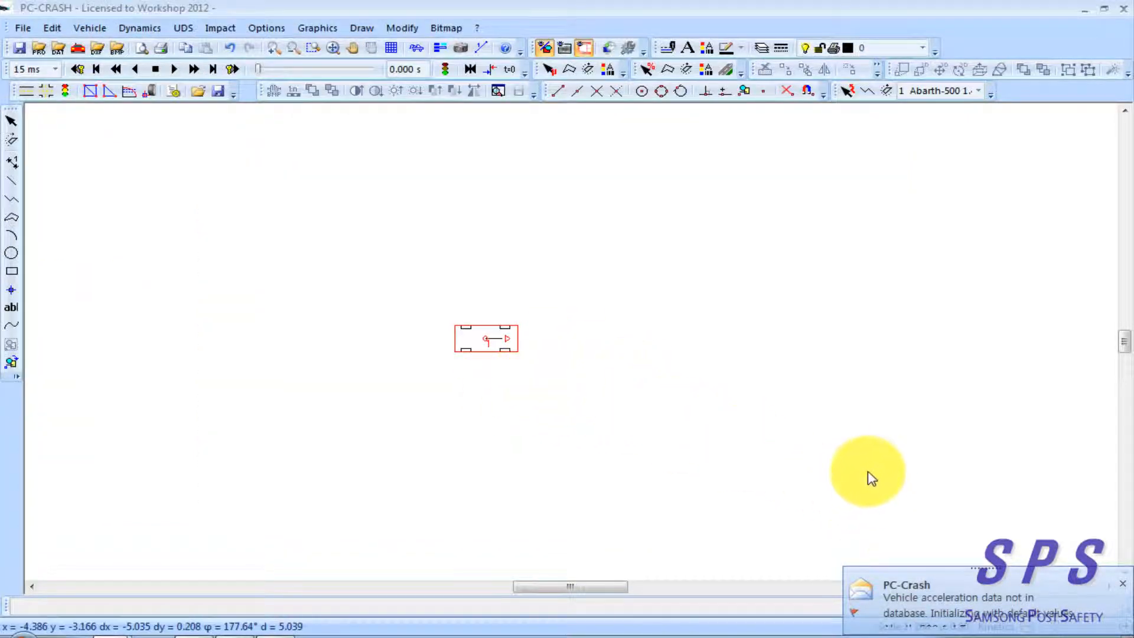
{"action": "left_click", "coordinate": [1122, 587]}
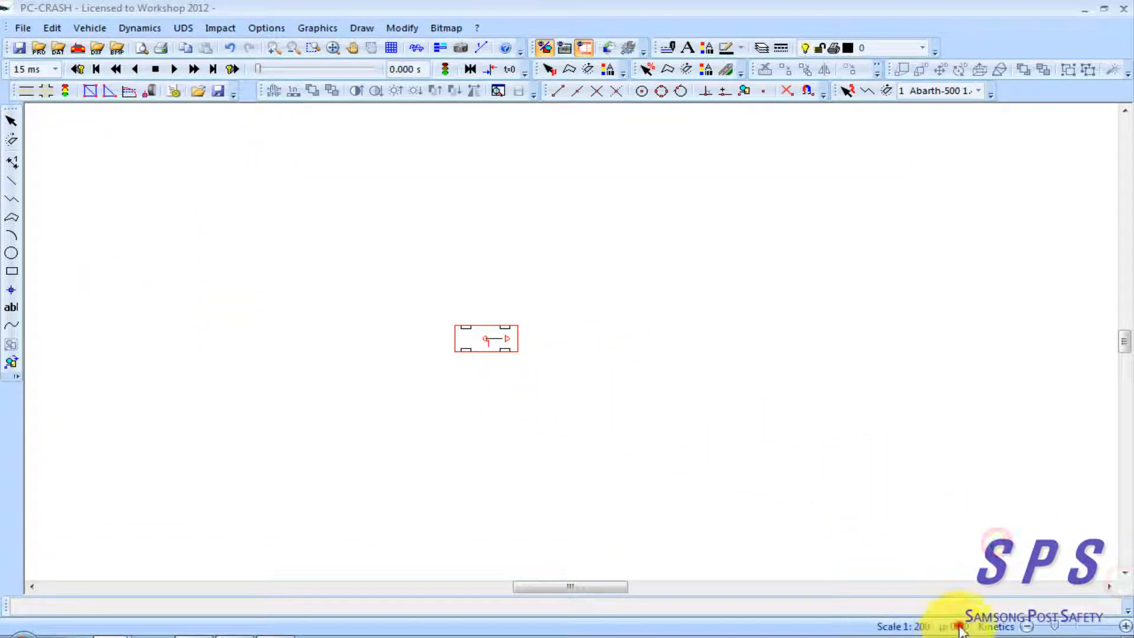
Check the friction setting, and set the Abarth's Decel. sequence after Start to maximum braking at 7.85 m/s²
{"action": "double_click", "coordinate": [955, 626]}
{"action": "left_click", "coordinate": [517, 348]}
{"action": "right_click", "coordinate": [476, 221]}
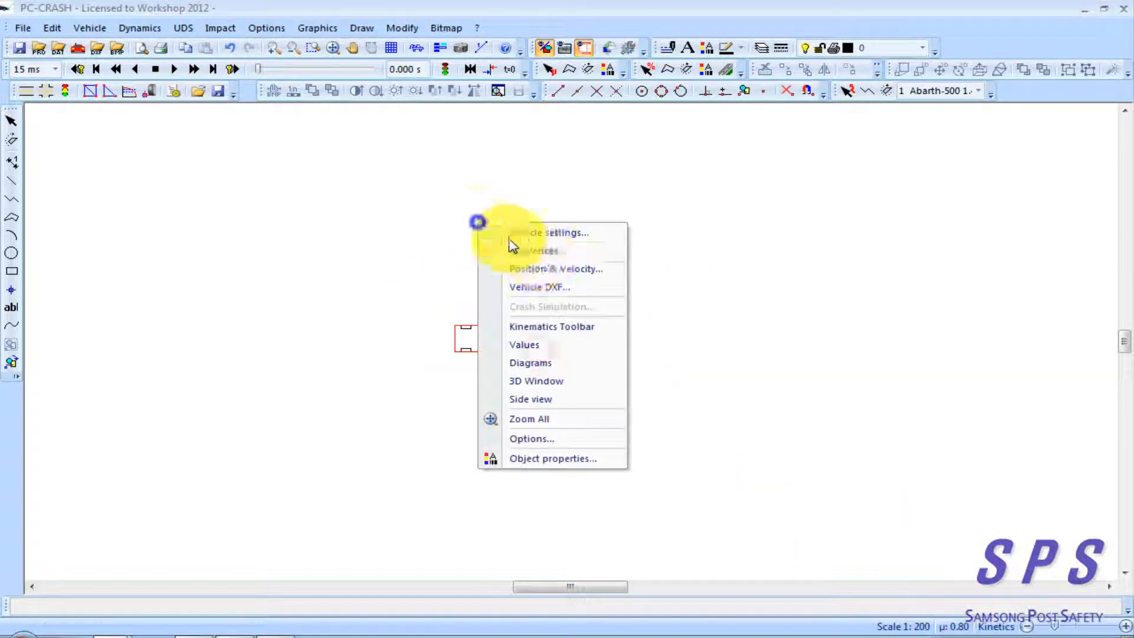
{"action": "left_click", "coordinate": [519, 250]}
{"action": "double_click", "coordinate": [335, 255]}
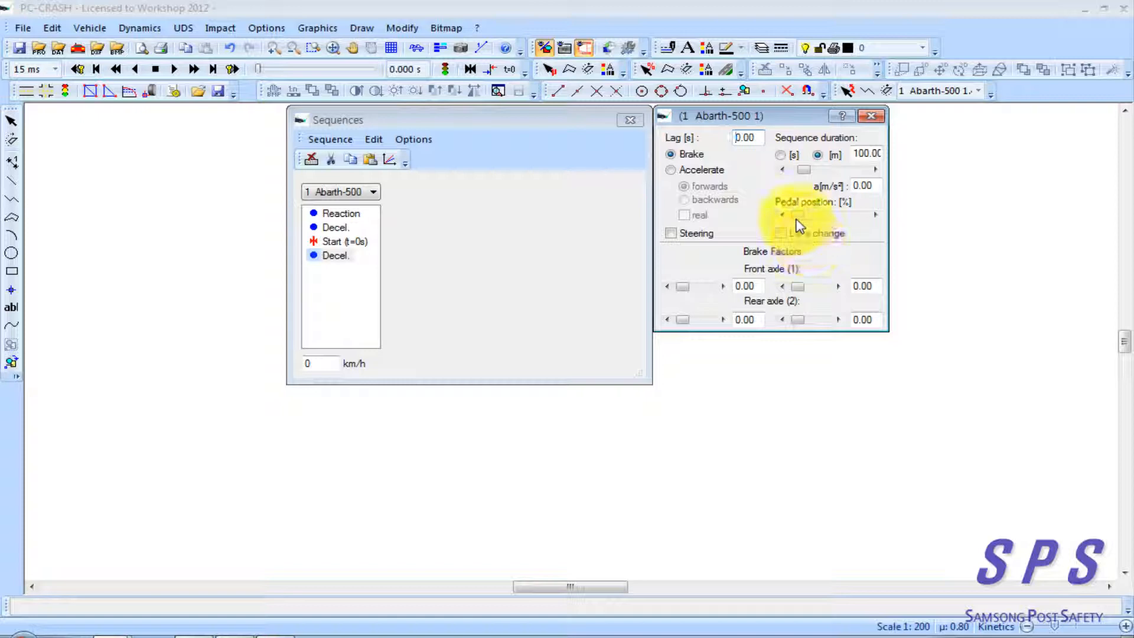
{"action": "left_click_drag", "start_coordinate": [798, 215], "coordinate": [904, 220]}
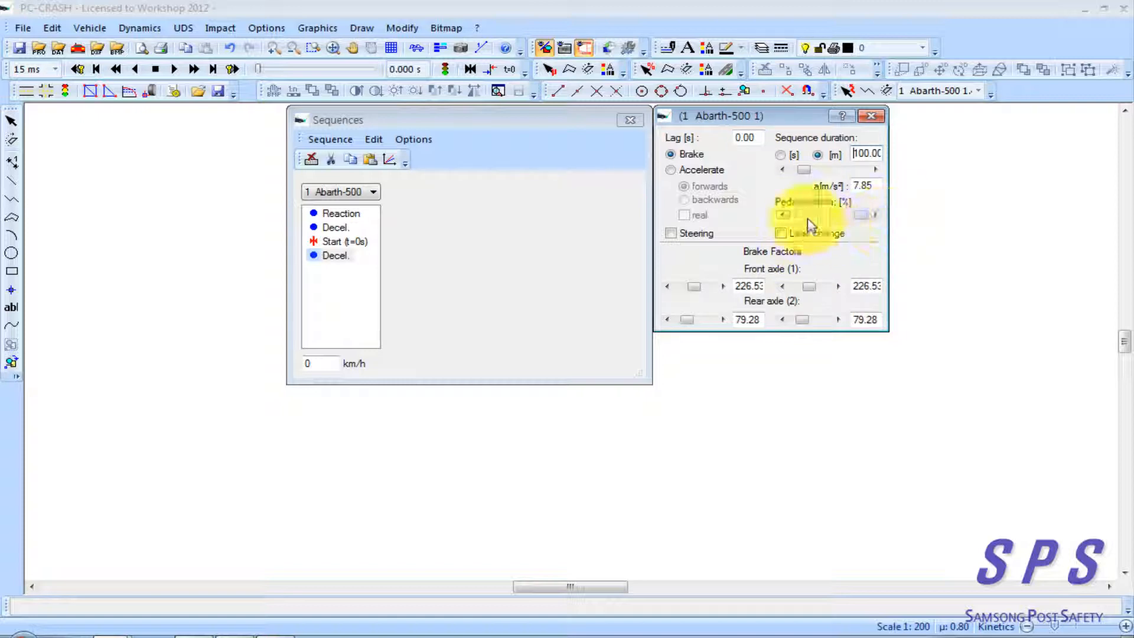
{"action": "left_click", "coordinate": [860, 215]}
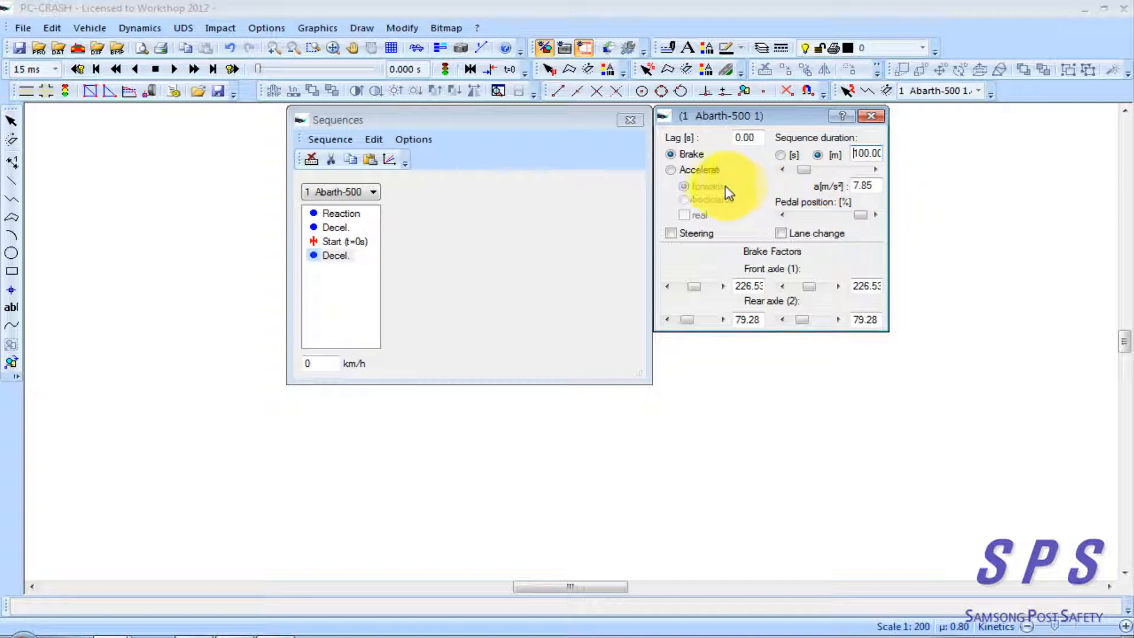
{"action": "left_click", "coordinate": [671, 170]}
{"action": "left_click", "coordinate": [675, 157]}
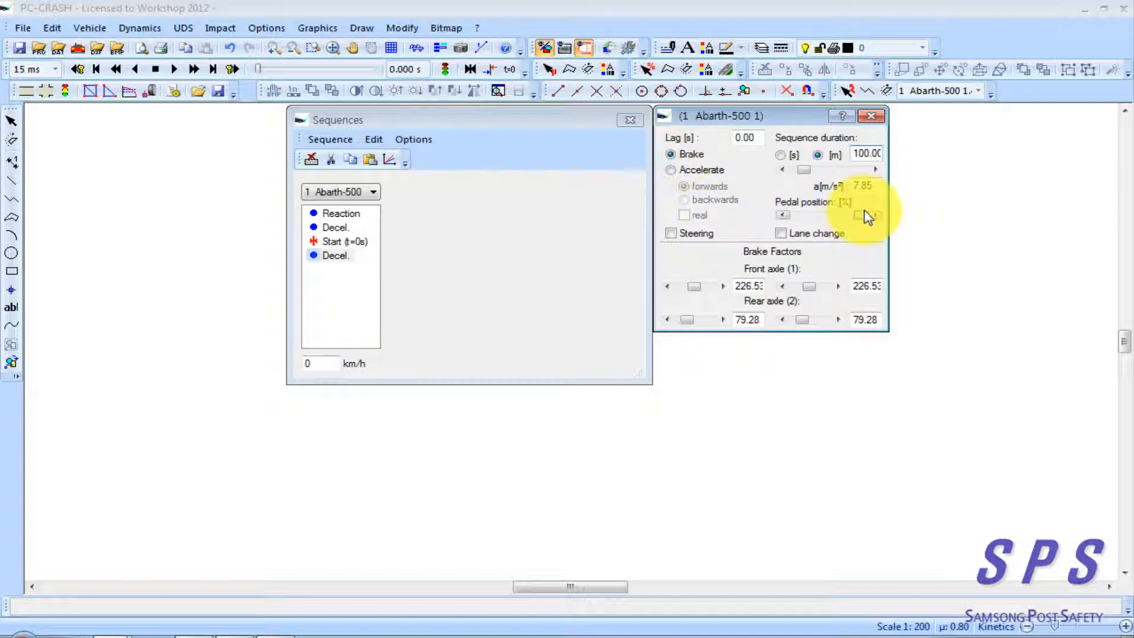
{"action": "left_click", "coordinate": [864, 216]}
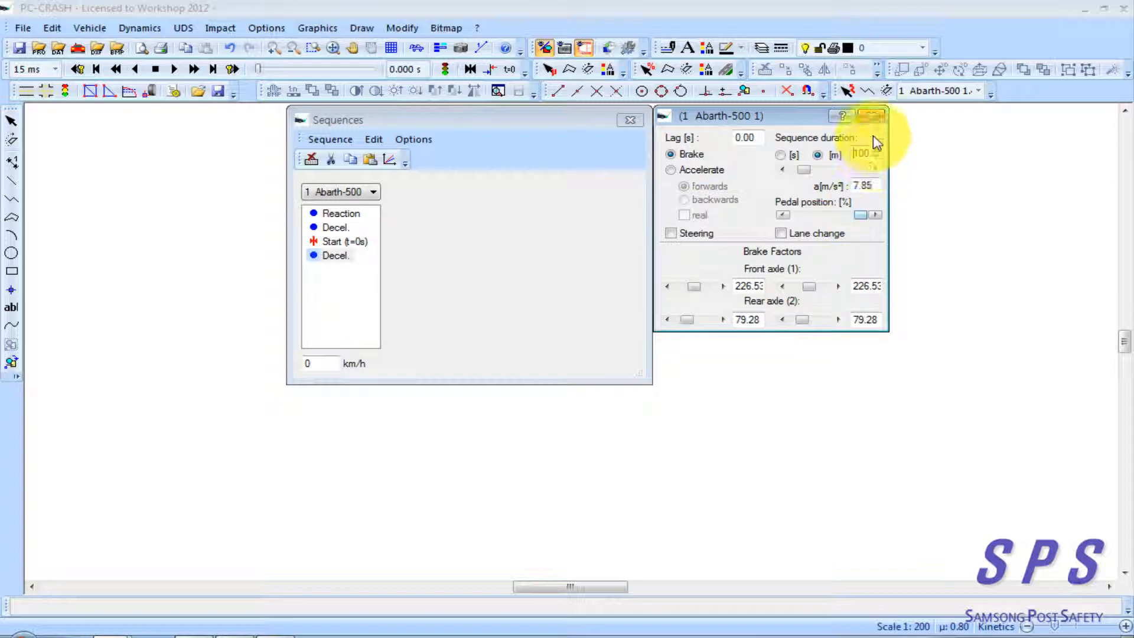
{"action": "left_click", "coordinate": [955, 400]}
Set the road surface to wet (0.5-0.7) with a friction coefficient of 0.5, and close the Abarth's Decel. sequence settings
{"action": "double_click", "coordinate": [969, 622]}
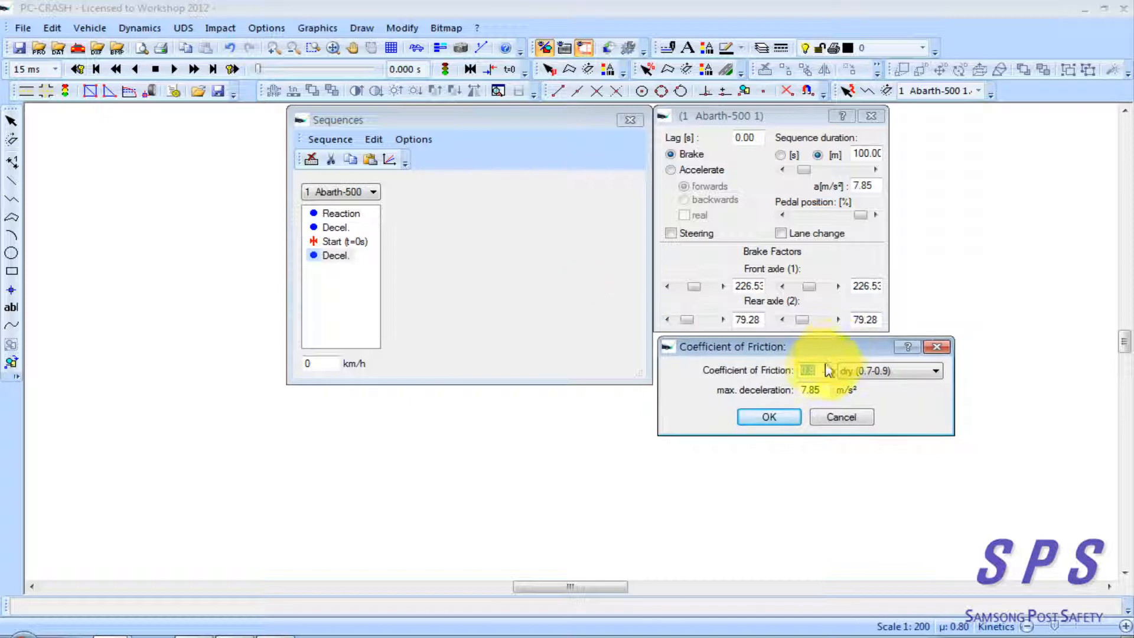
{"action": "left_click", "coordinate": [874, 371]}
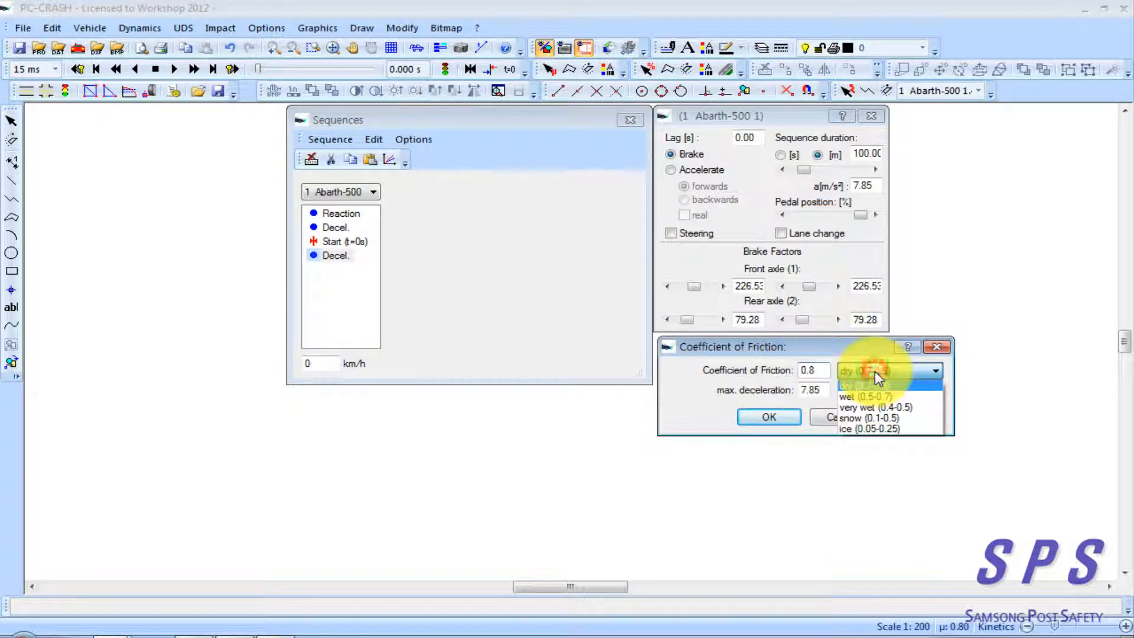
{"action": "left_click", "coordinate": [904, 397]}
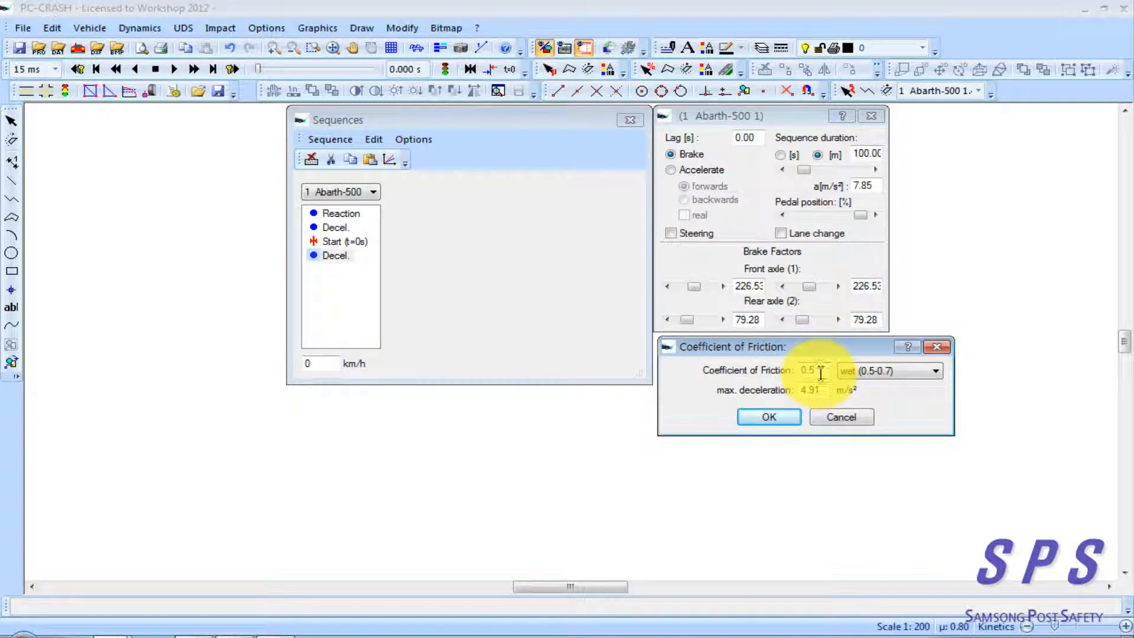
{"action": "left_click", "coordinate": [771, 417]}
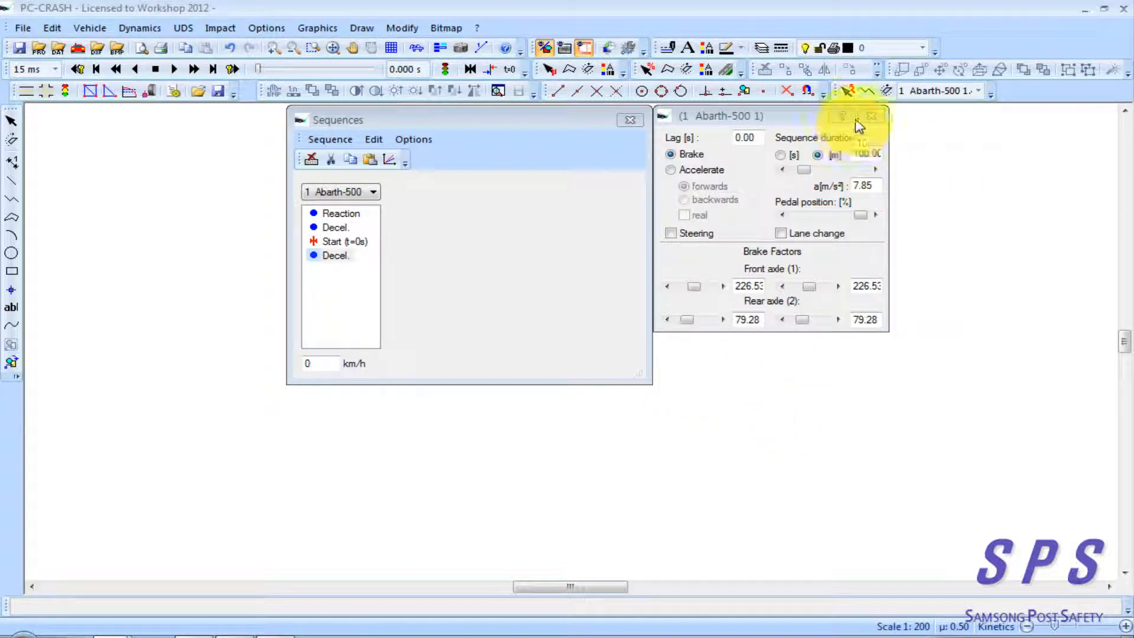
{"action": "left_click", "coordinate": [870, 129]}
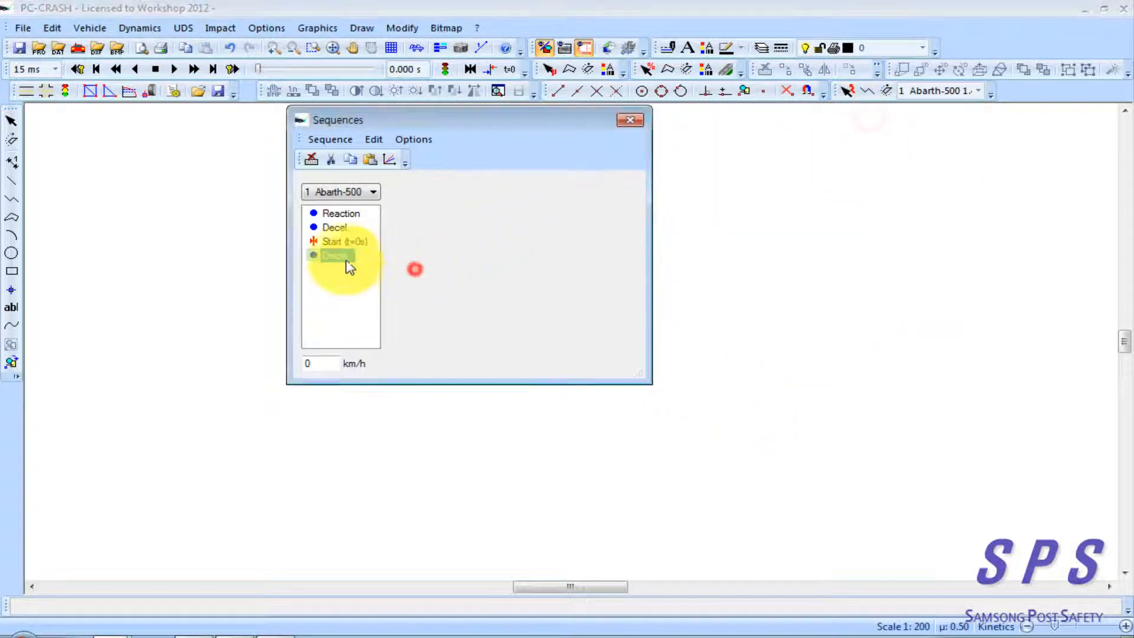
Set the Abarth's Decel. sequence after Start to maximum braking at 4.91 m/s², and close the sequence windows
{"action": "double_click", "coordinate": [340, 257]}
{"action": "left_click", "coordinate": [867, 216]}
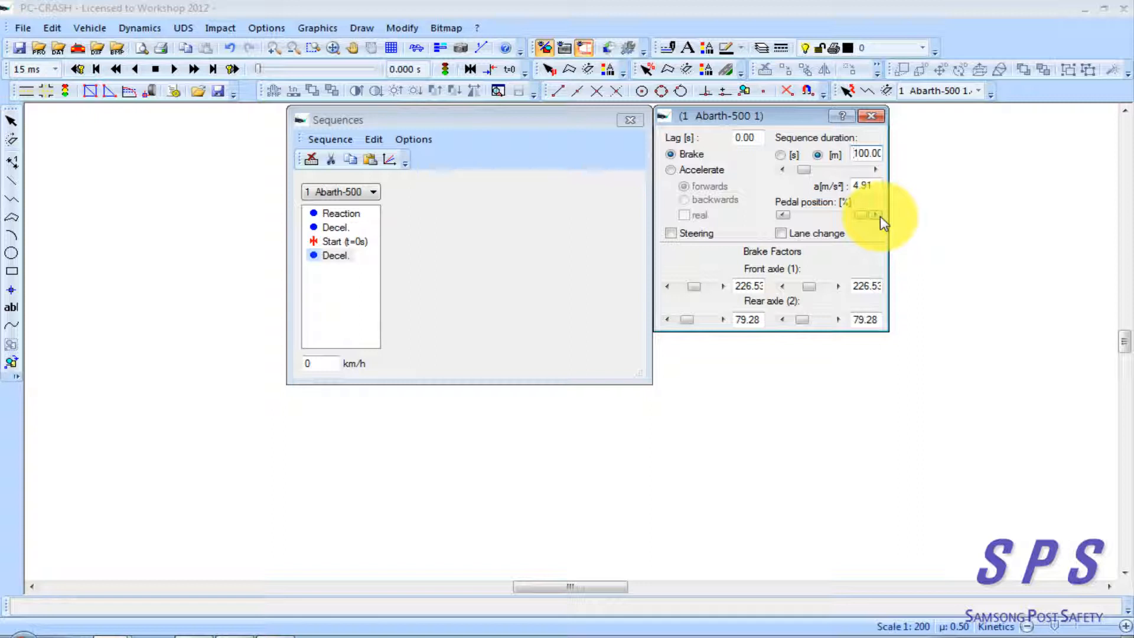
{"action": "left_click", "coordinate": [871, 115]}
{"action": "left_click", "coordinate": [629, 120]}
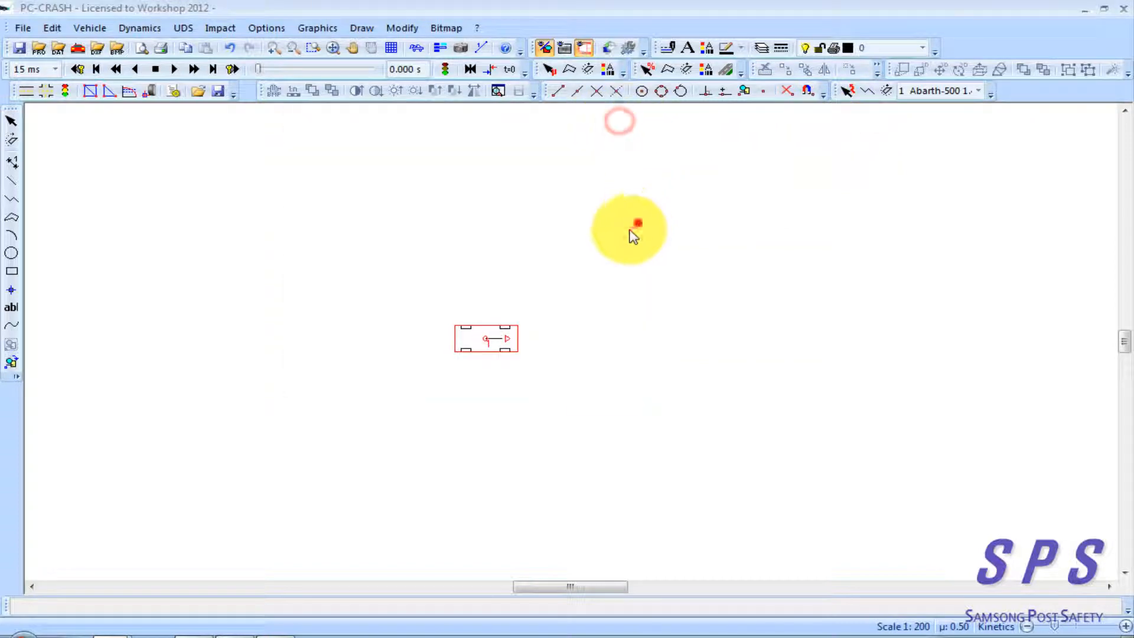
Switch back to the bus session and set the bus's v0 to 50 km/h, v1 to 45 km/h and sb to 20 m
{"action": "mouse_move", "coordinate": [89, 629]}
{"action": "left_click", "coordinate": [123, 589]}
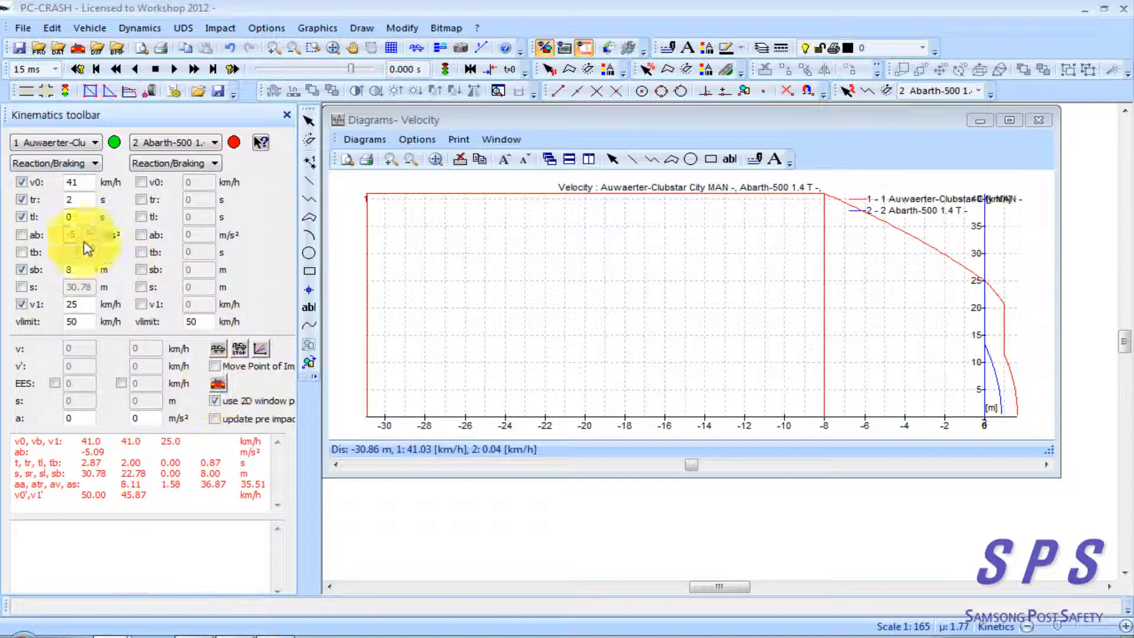
{"action": "double_click", "coordinate": [80, 182]}
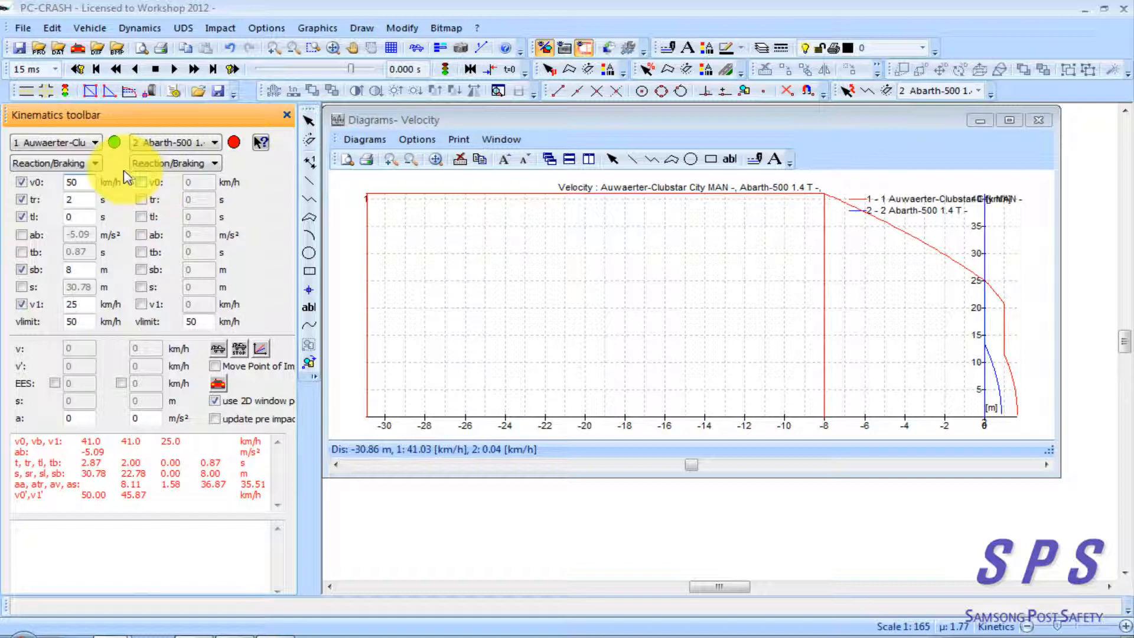
{"action": "double_click", "coordinate": [88, 304]}
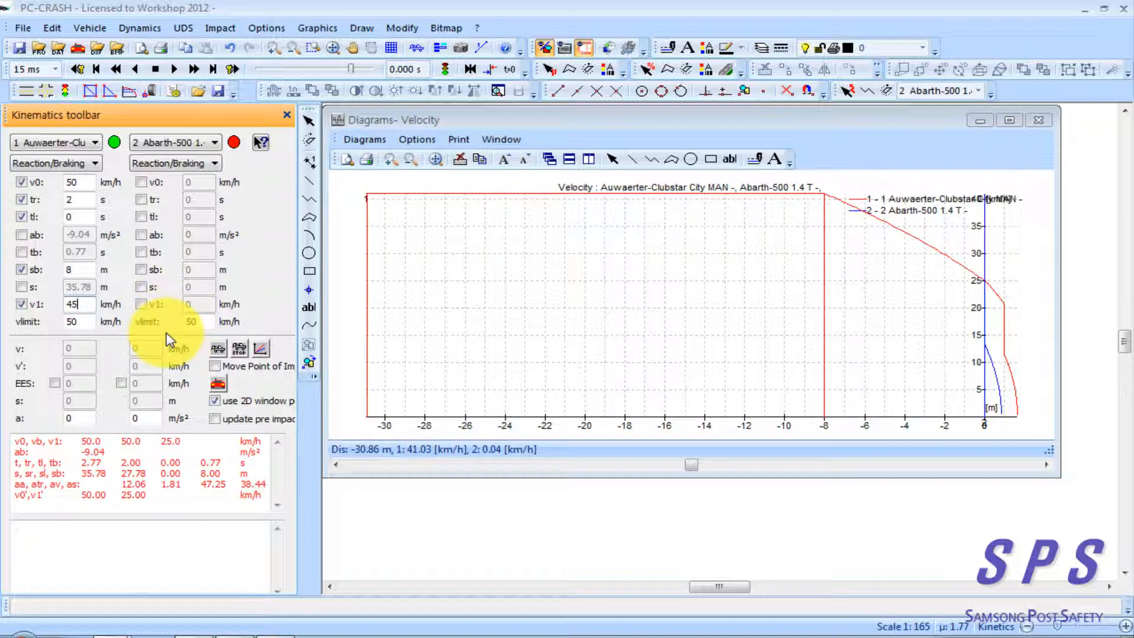
{"action": "left_click", "coordinate": [76, 271]}
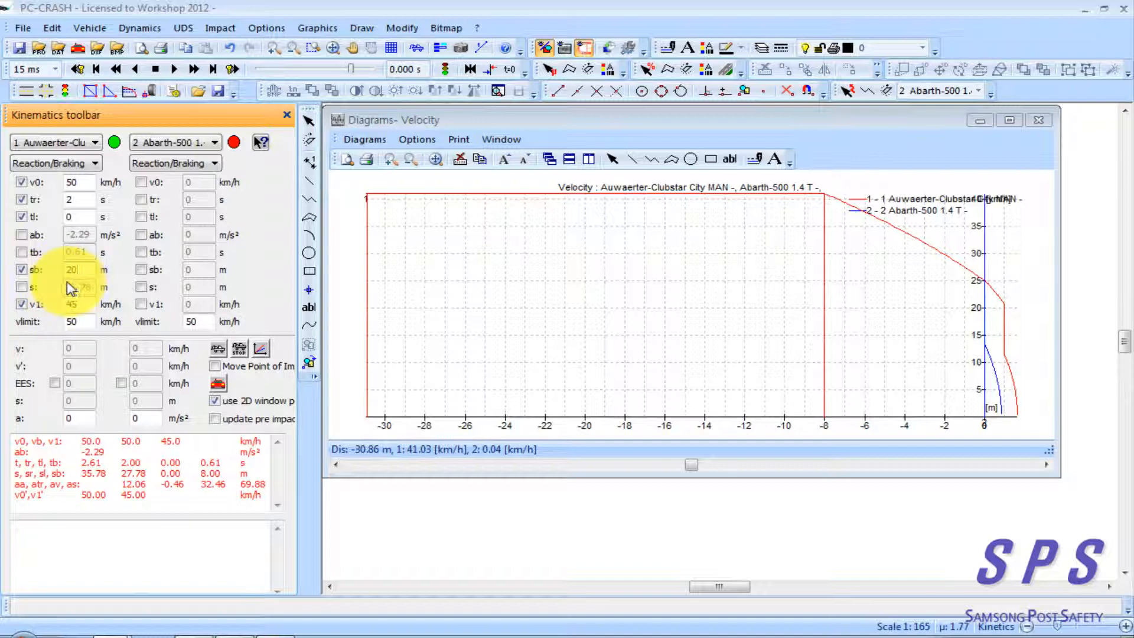
{"action": "type", "text": "20"}
Fix the bus's ab at -7.85 m/s², disable its tr parameter, and update the velocity diagram with the kinematics data
{"action": "left_click", "coordinate": [21, 235]}
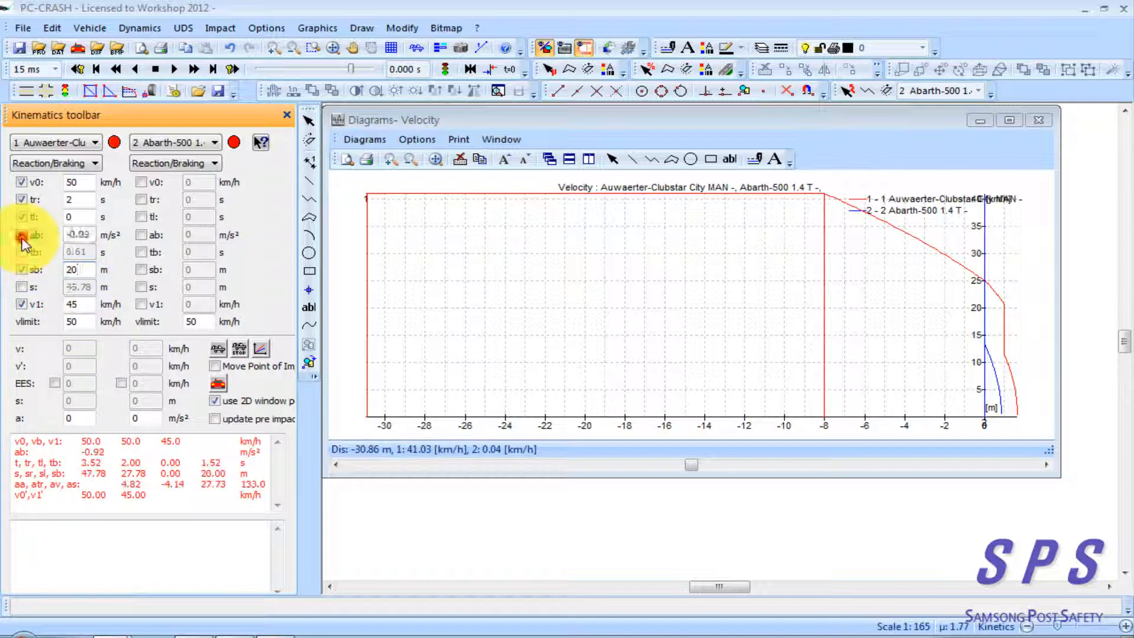
{"action": "double_click", "coordinate": [80, 235]}
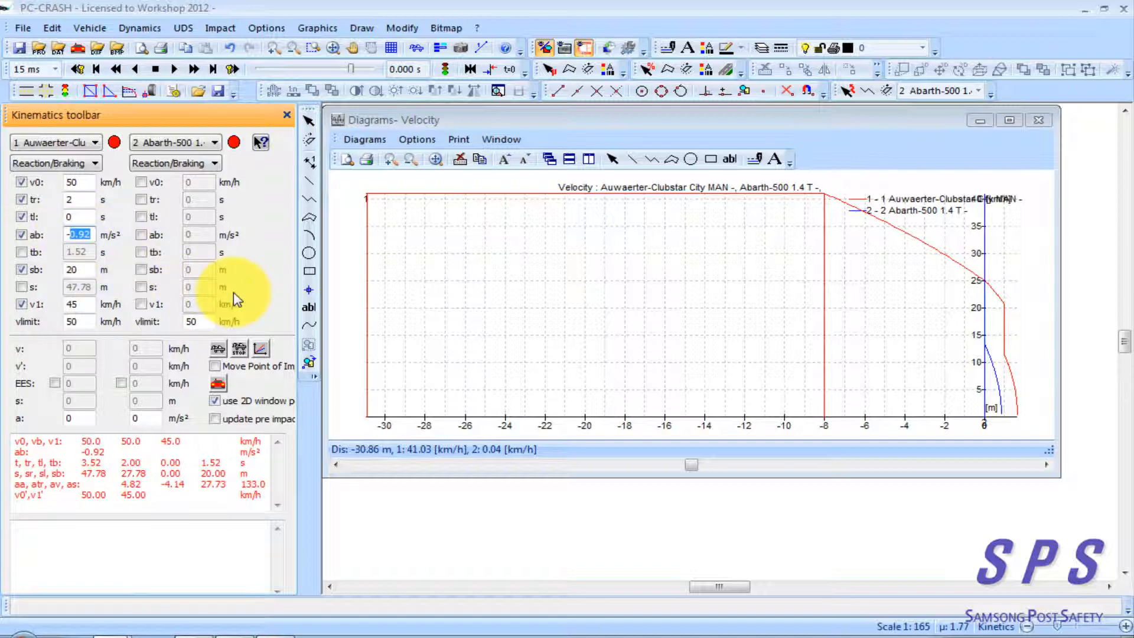
{"action": "type", "text": "7.85"}
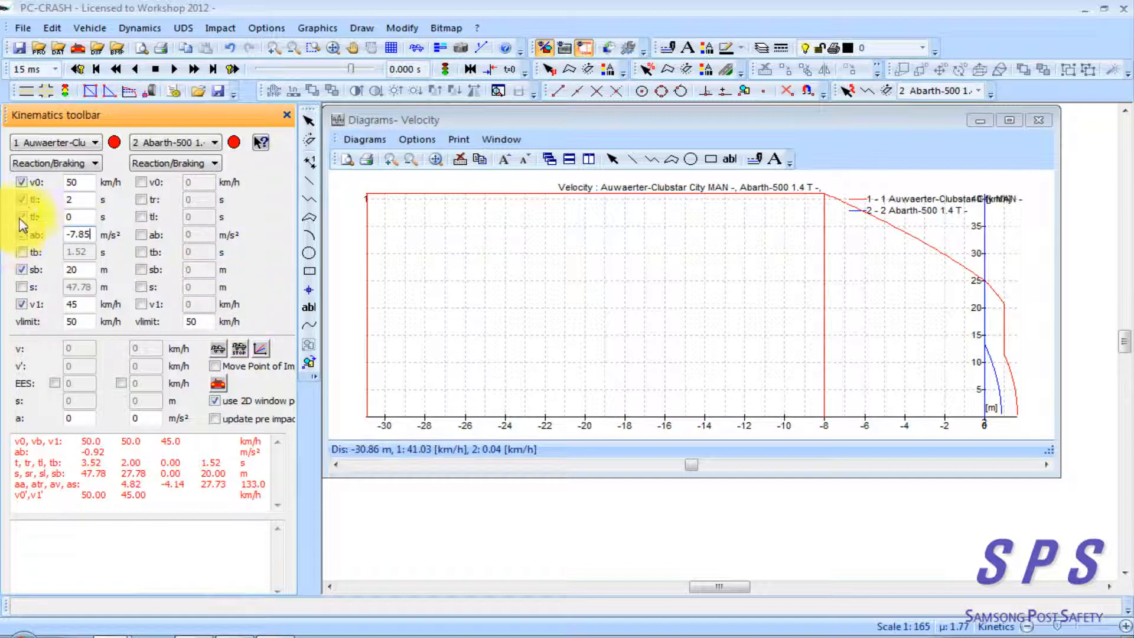
{"action": "left_click", "coordinate": [22, 200]}
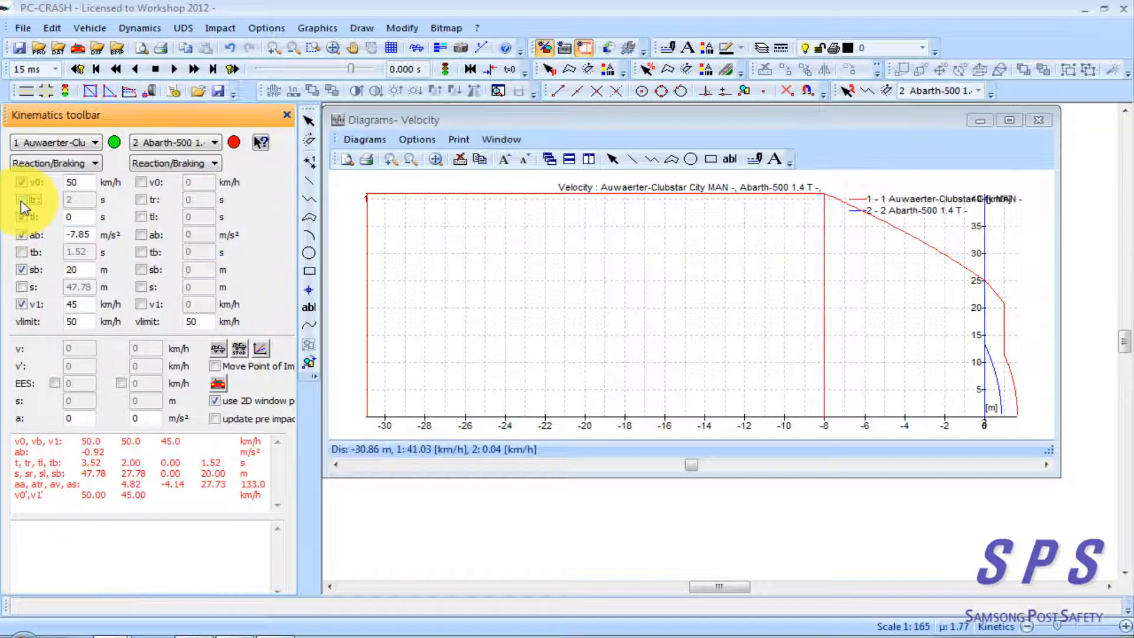
{"action": "left_click", "coordinate": [77, 216]}
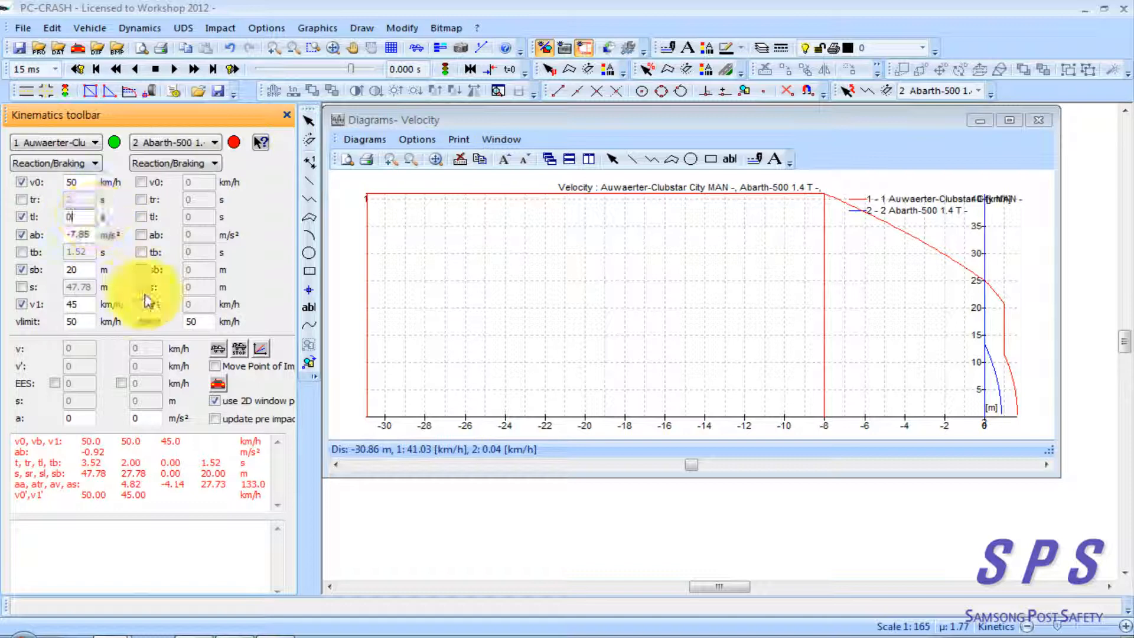
{"action": "left_click", "coordinate": [262, 352]}
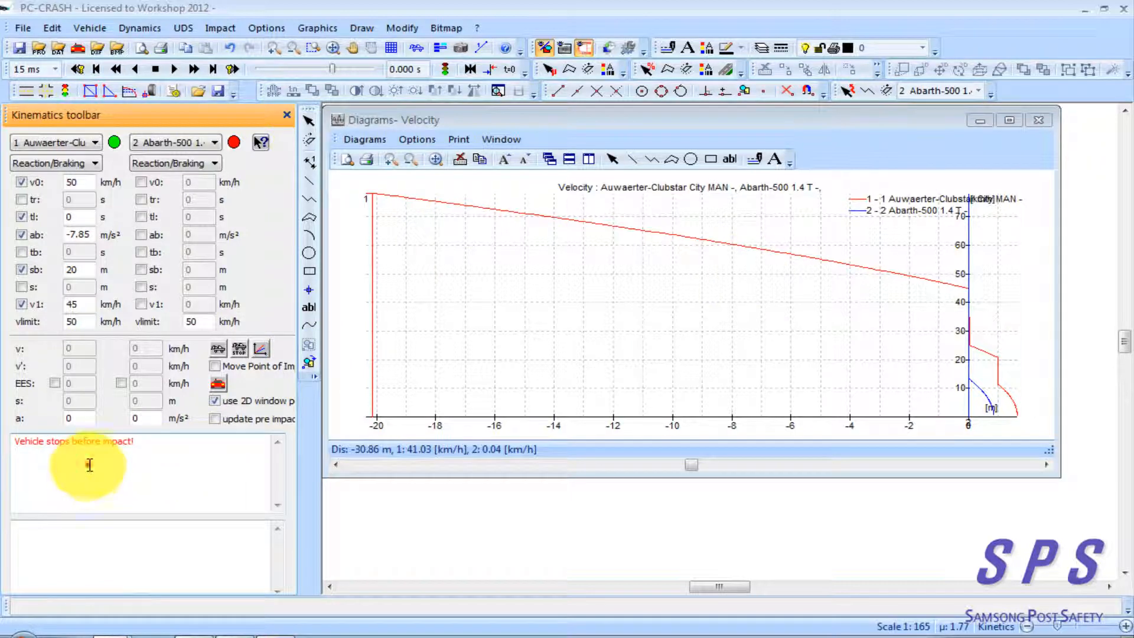
Examine the kinematics result message for the bus and compare it with the bus's curve in the velocity diagram
{"action": "left_click_drag", "start_coordinate": [135, 447], "coordinate": [19, 447]}
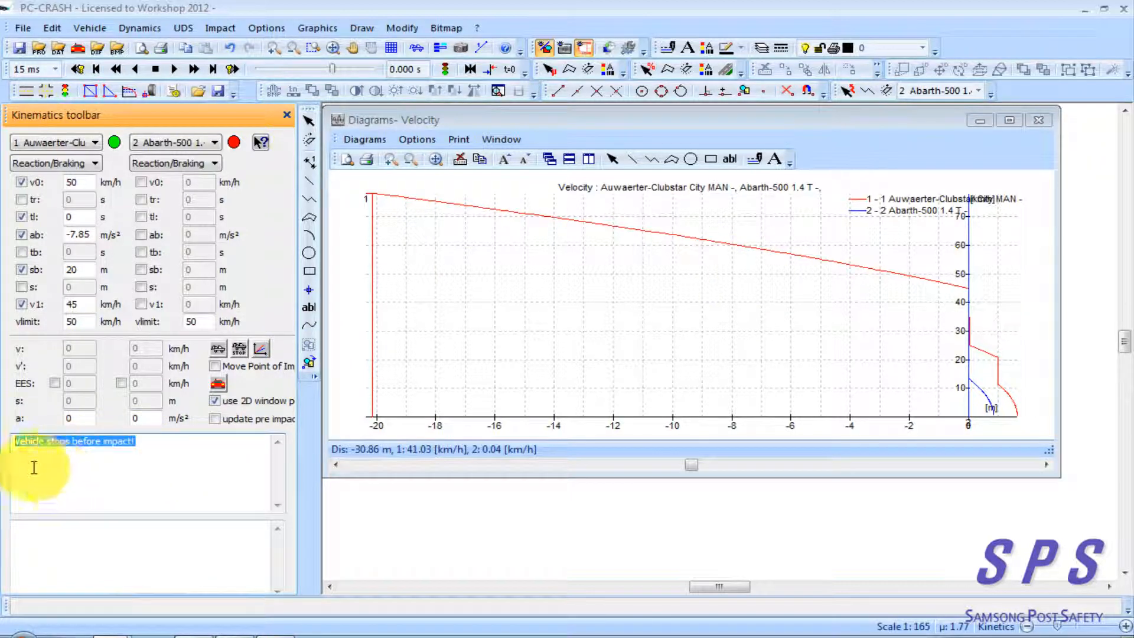
{"action": "left_click", "coordinate": [149, 441]}
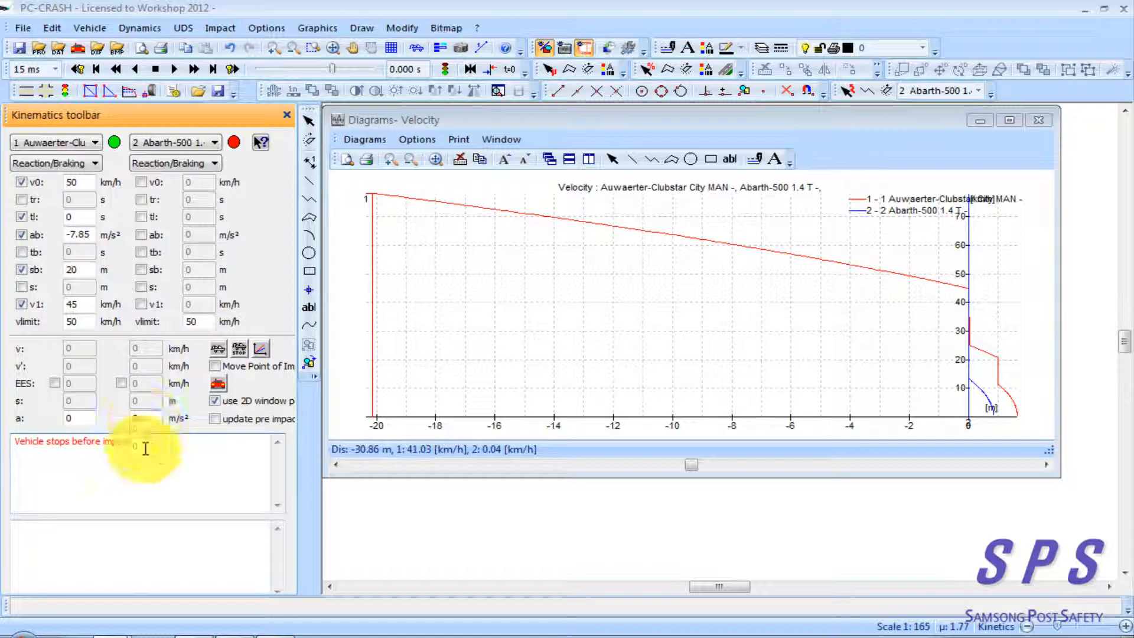
{"action": "triple_click", "coordinate": [145, 447]}
{"action": "left_click", "coordinate": [441, 353]}
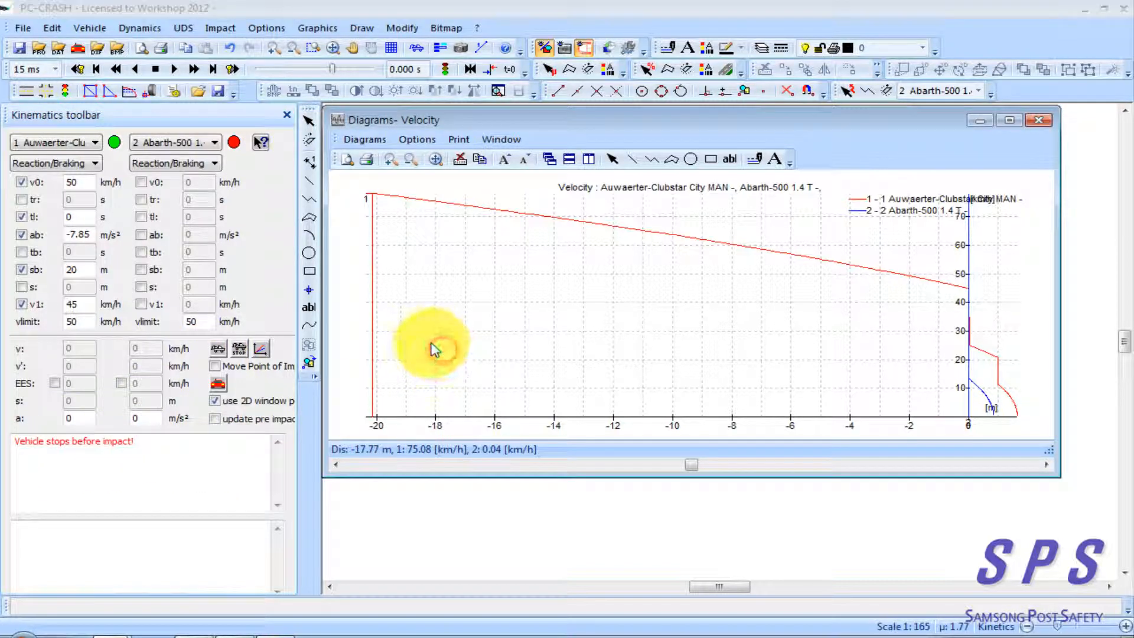
{"action": "left_click_drag", "start_coordinate": [435, 349], "coordinate": [628, 354]}
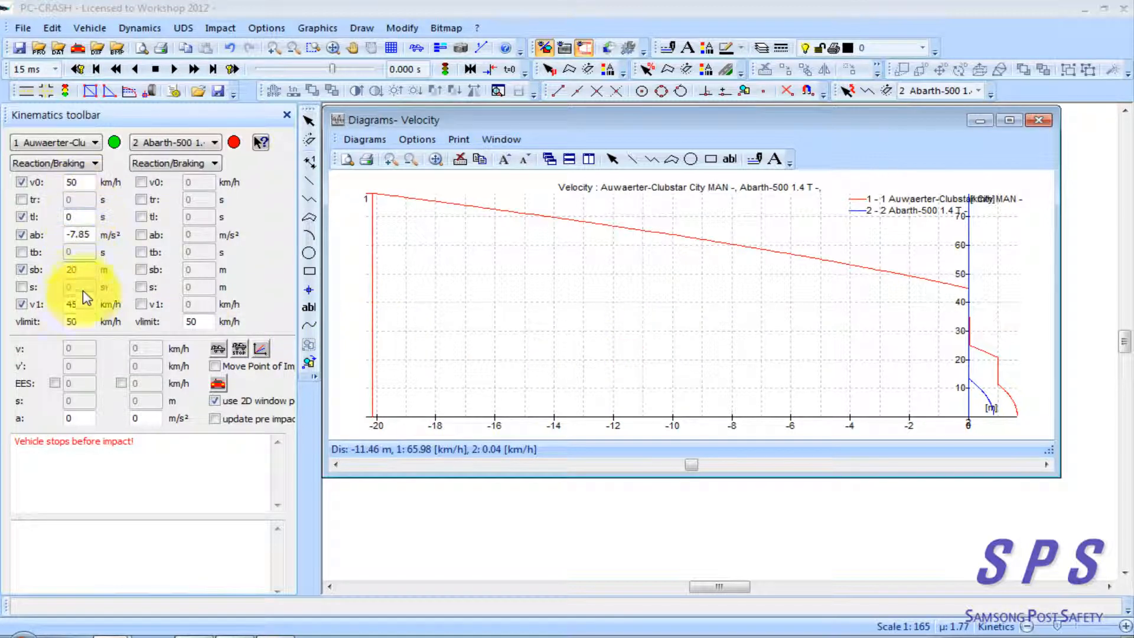
{"action": "left_click", "coordinate": [144, 443]}
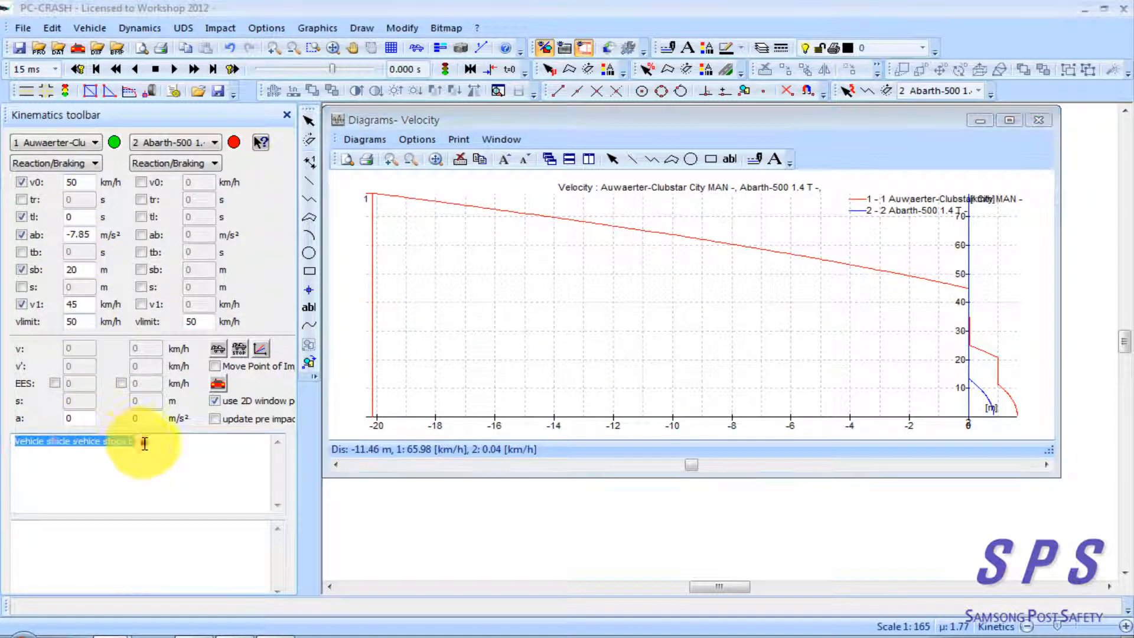
{"action": "left_click", "coordinate": [203, 496]}
{"action": "left_click_drag", "start_coordinate": [220, 503], "coordinate": [18, 442]}
{"action": "left_click", "coordinate": [157, 475]}
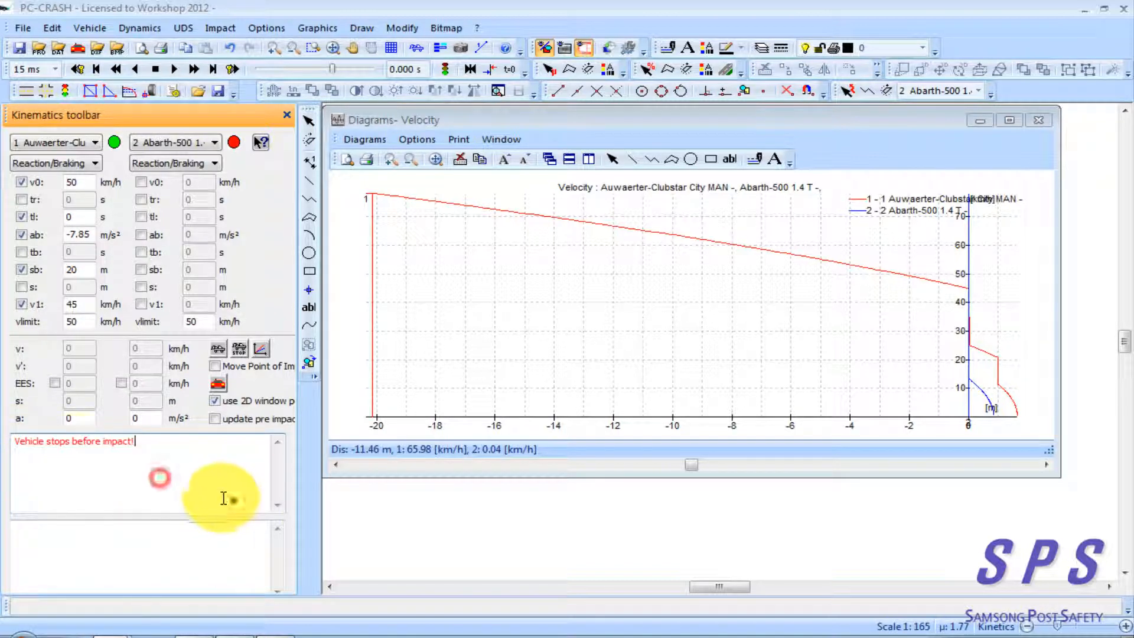
{"action": "left_click_drag", "start_coordinate": [225, 498], "coordinate": [12, 435]}
{"action": "left_click", "coordinate": [147, 473]}
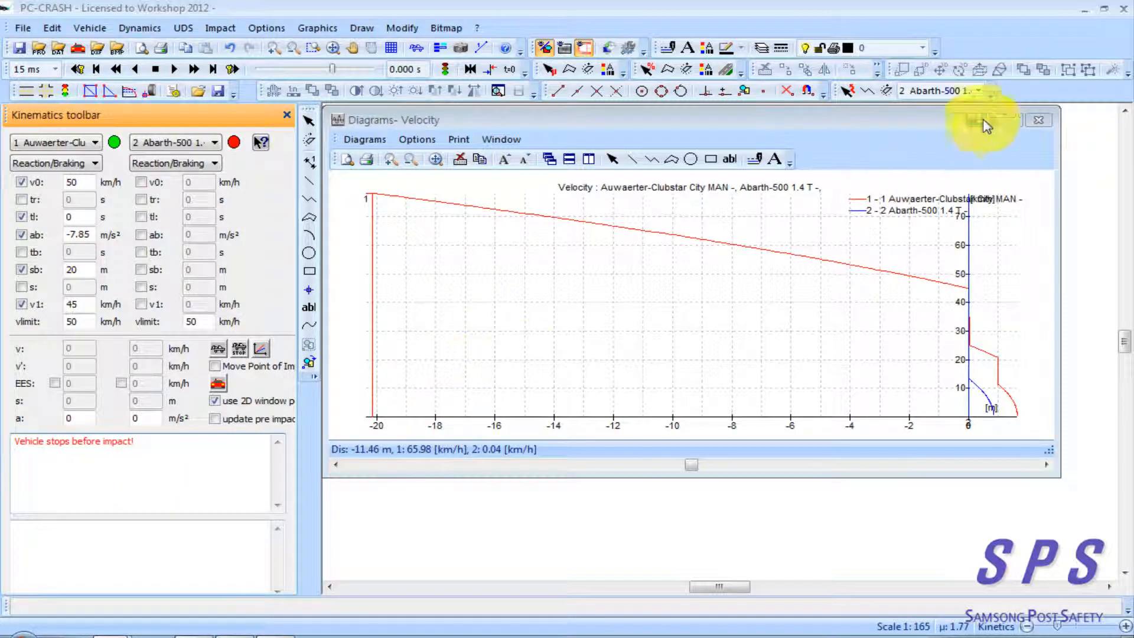
Close the velocity diagram and disable the bus's tl and ab parameters, keeping v0 enabled
{"action": "left_click", "coordinate": [1037, 120]}
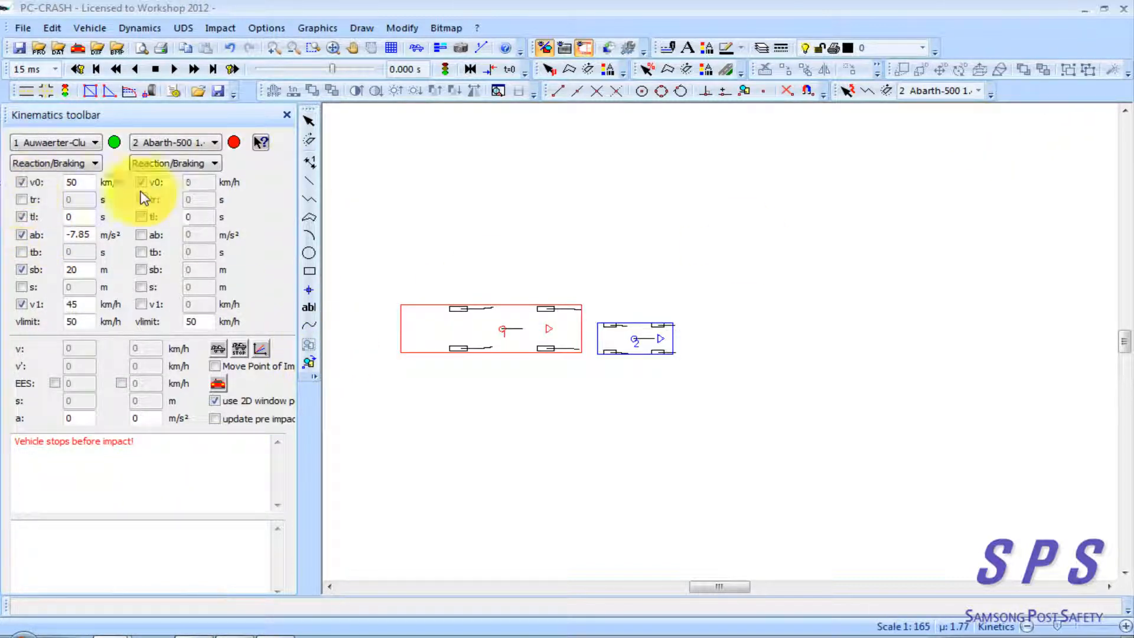
{"action": "left_click", "coordinate": [22, 182]}
{"action": "left_click", "coordinate": [21, 217]}
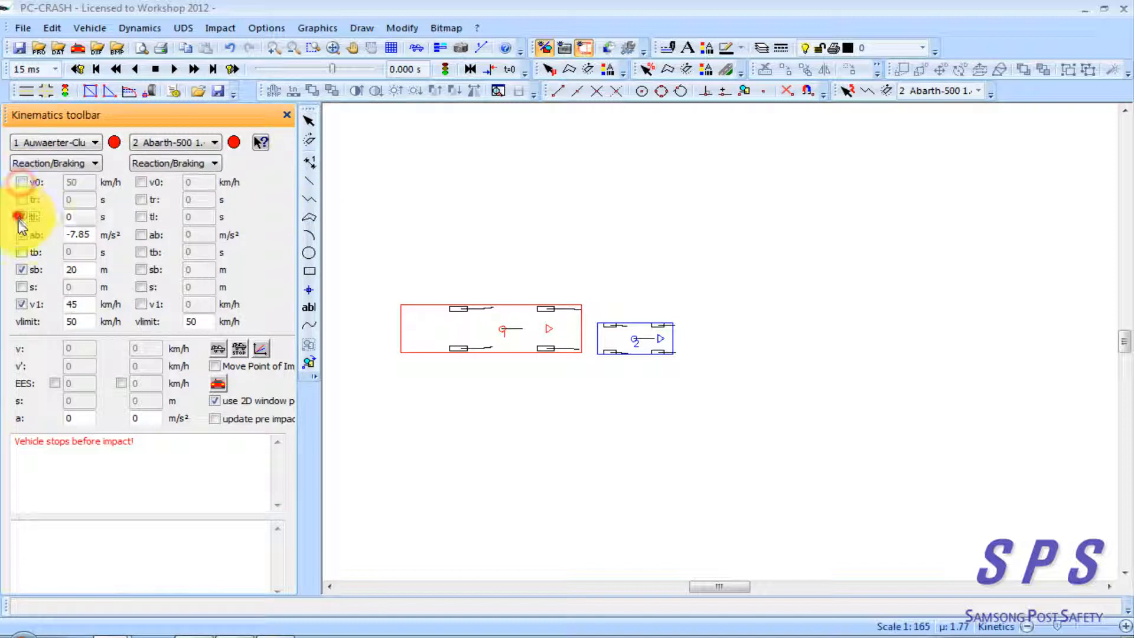
{"action": "left_click", "coordinate": [21, 182]}
{"action": "left_click", "coordinate": [84, 181]}
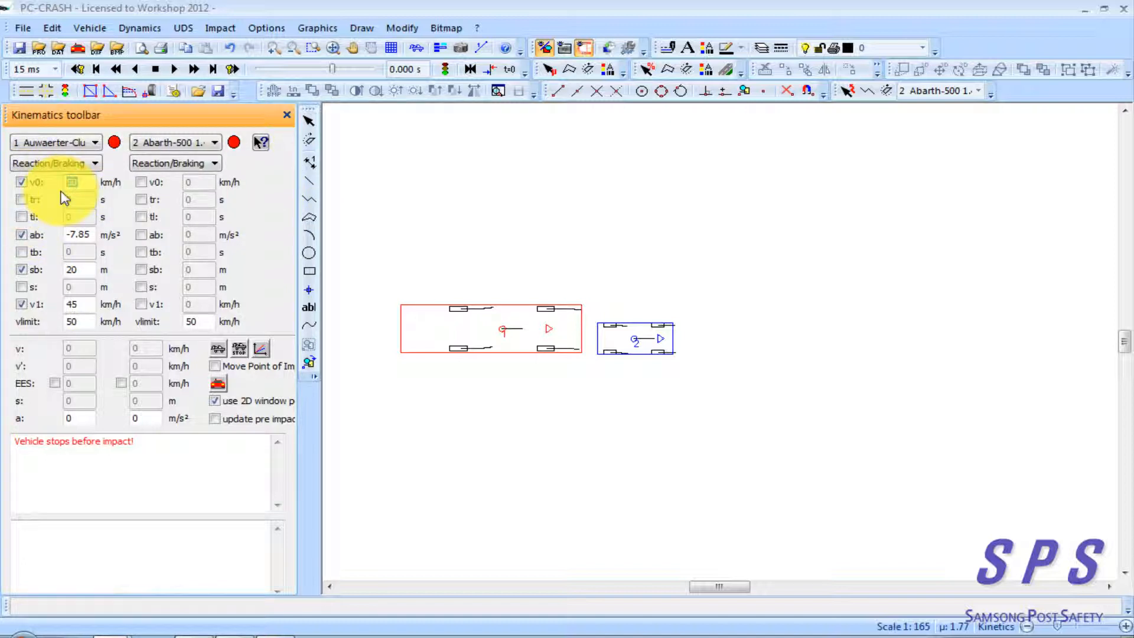
{"action": "double_click", "coordinate": [70, 181]}
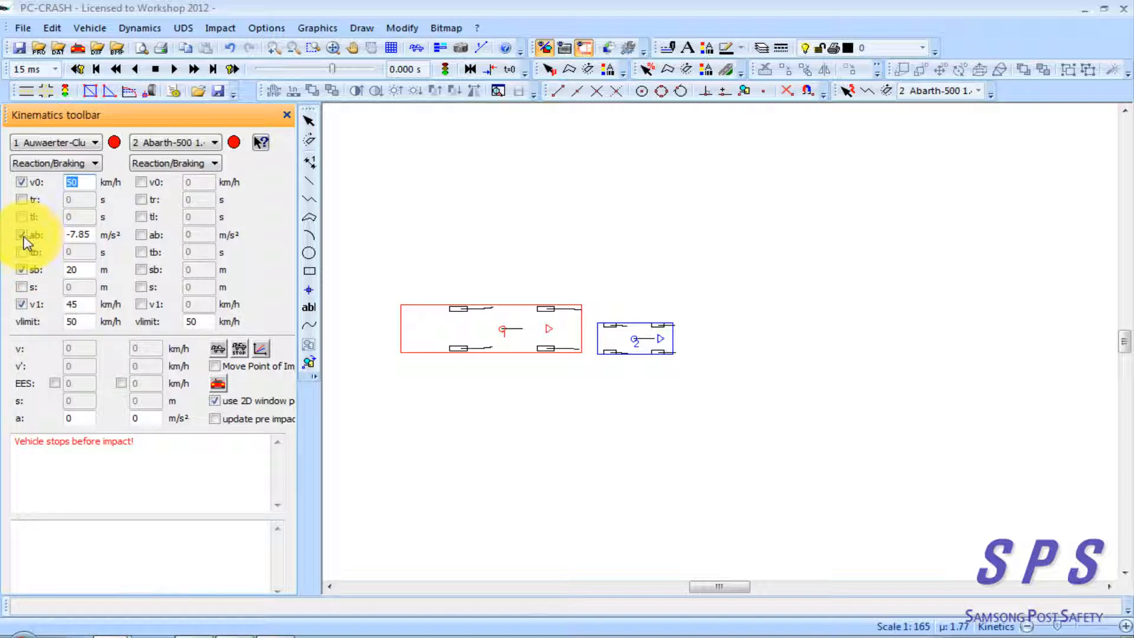
{"action": "left_click", "coordinate": [22, 235]}
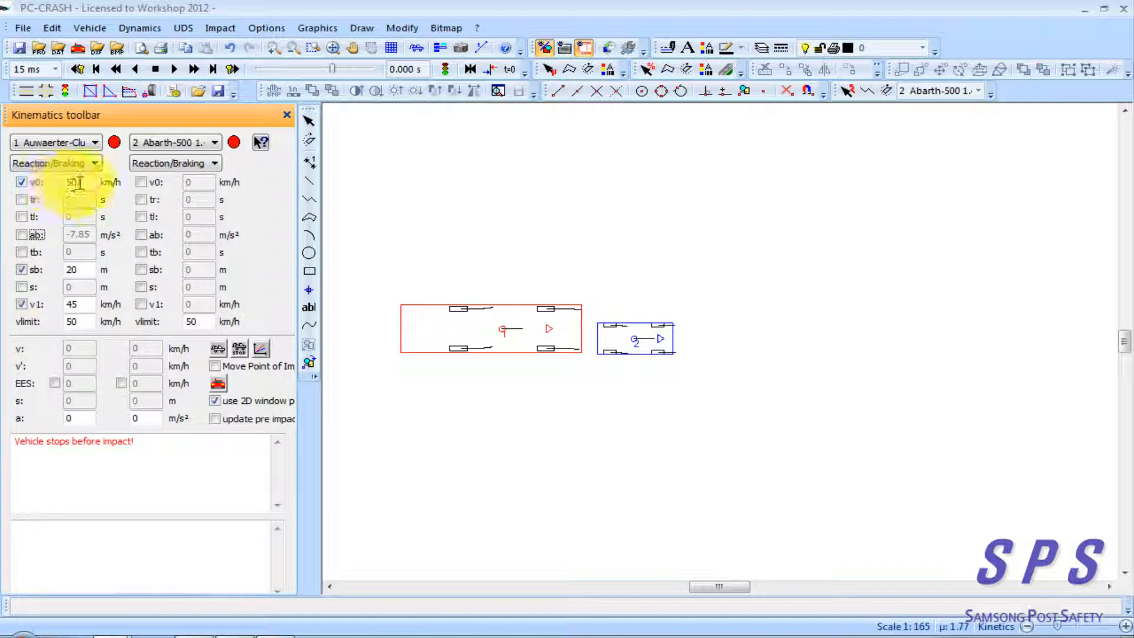
Set the bus's v0 to 41 km/h and its v1 to 25 km/h
{"action": "left_click_drag", "start_coordinate": [81, 182], "coordinate": [54, 187]}
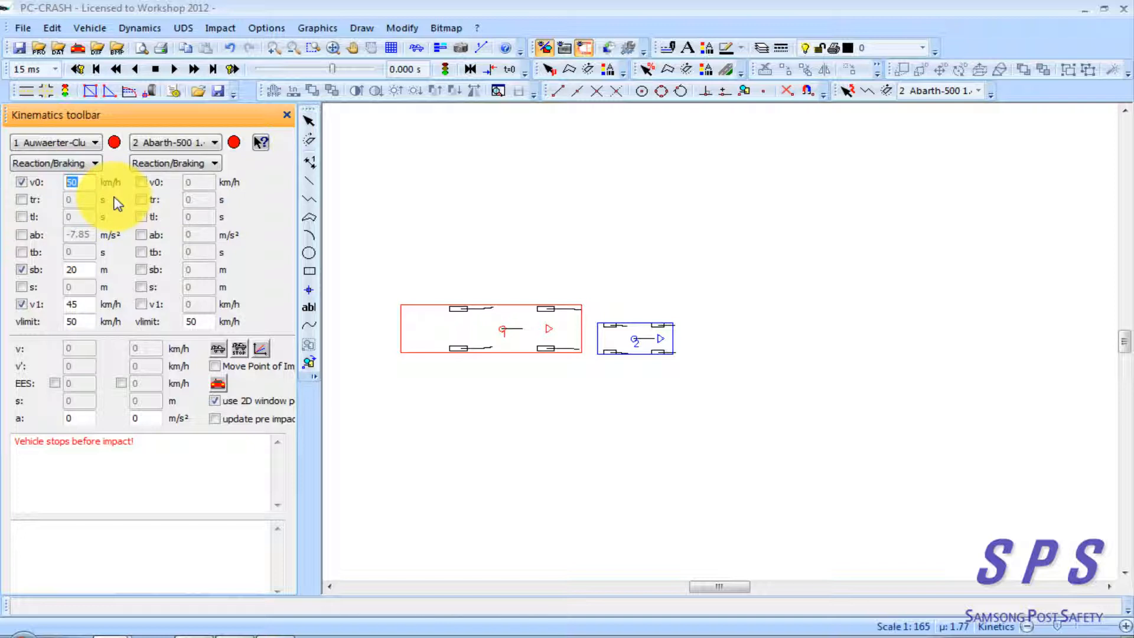
{"action": "type", "text": "41"}
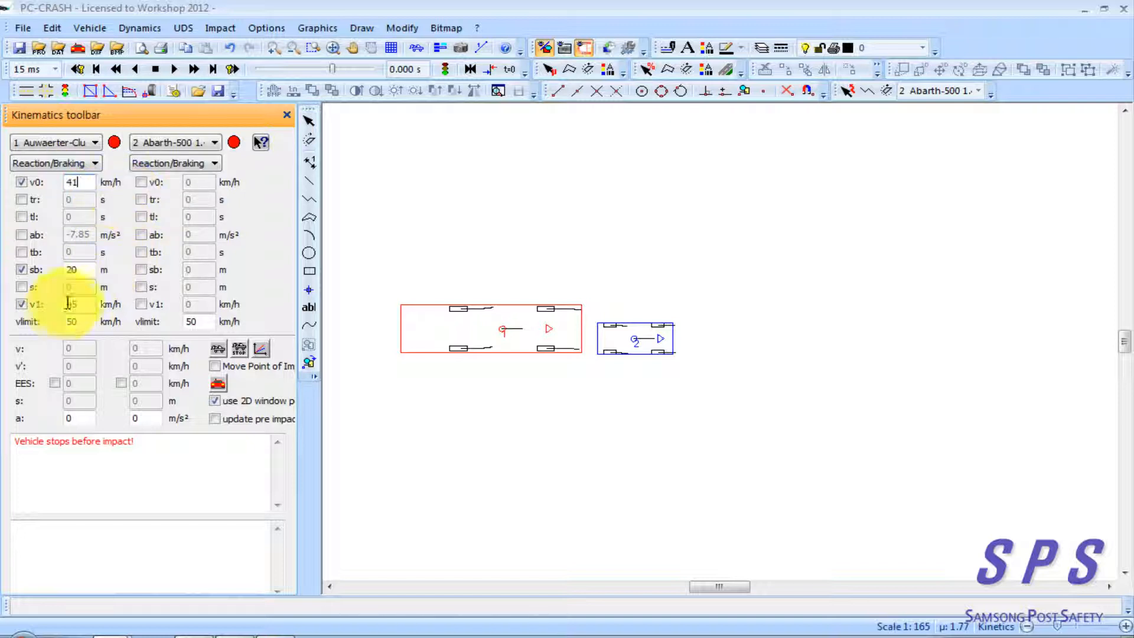
{"action": "left_click", "coordinate": [82, 305]}
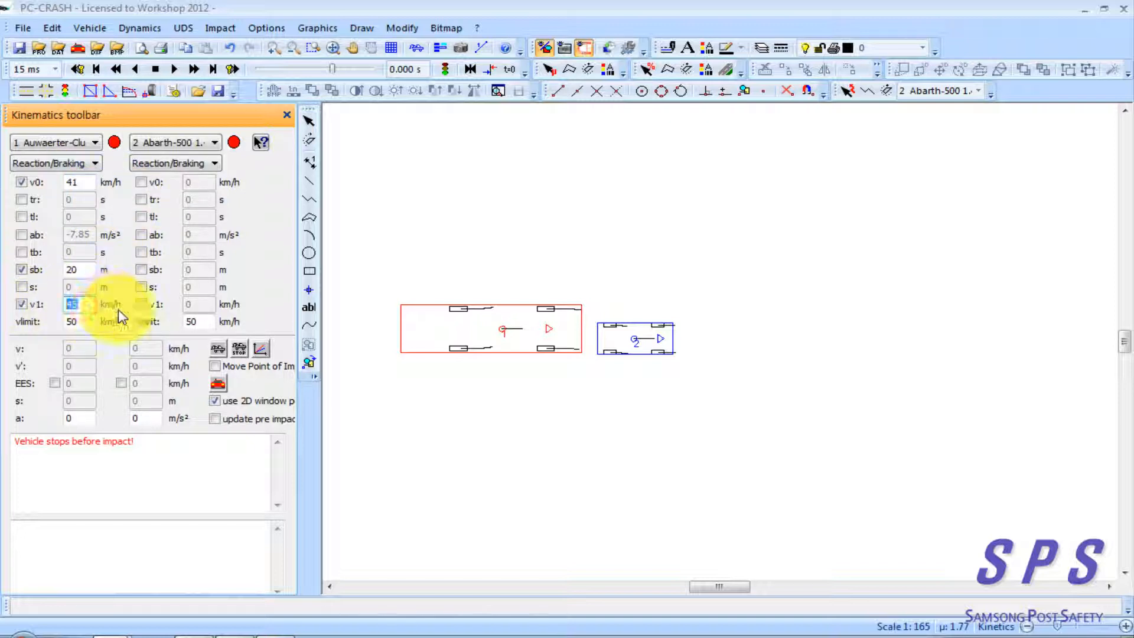
{"action": "type", "text": "25"}
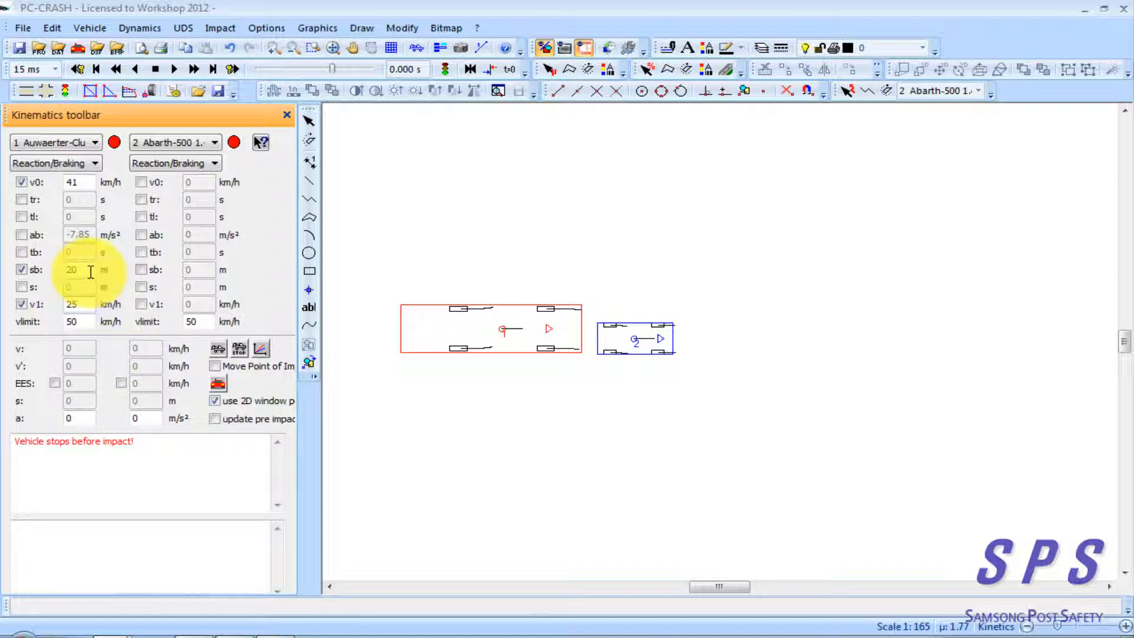
Disable the bus's sb parameter and enable its total distance s at 25 m
{"action": "left_click", "coordinate": [82, 270]}
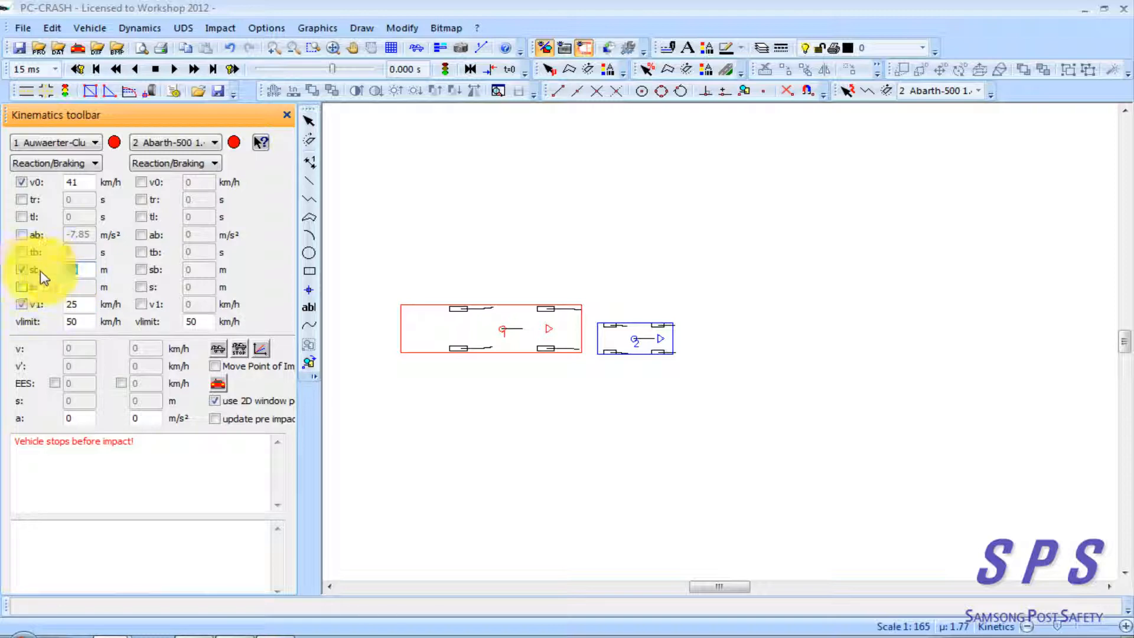
{"action": "left_click", "coordinate": [20, 270]}
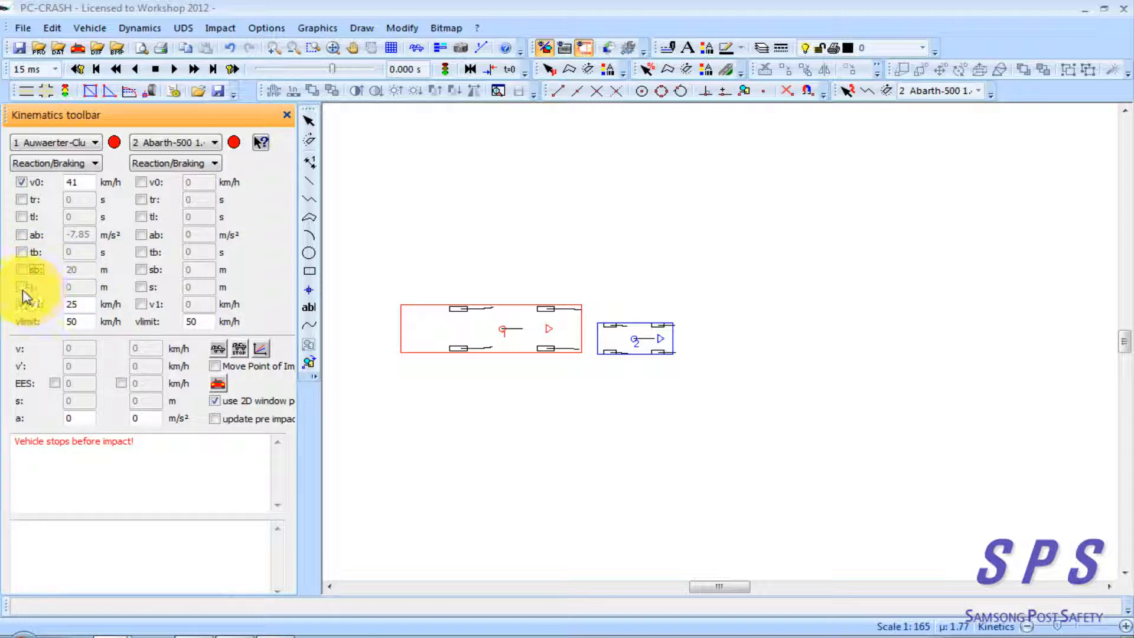
{"action": "left_click", "coordinate": [21, 287]}
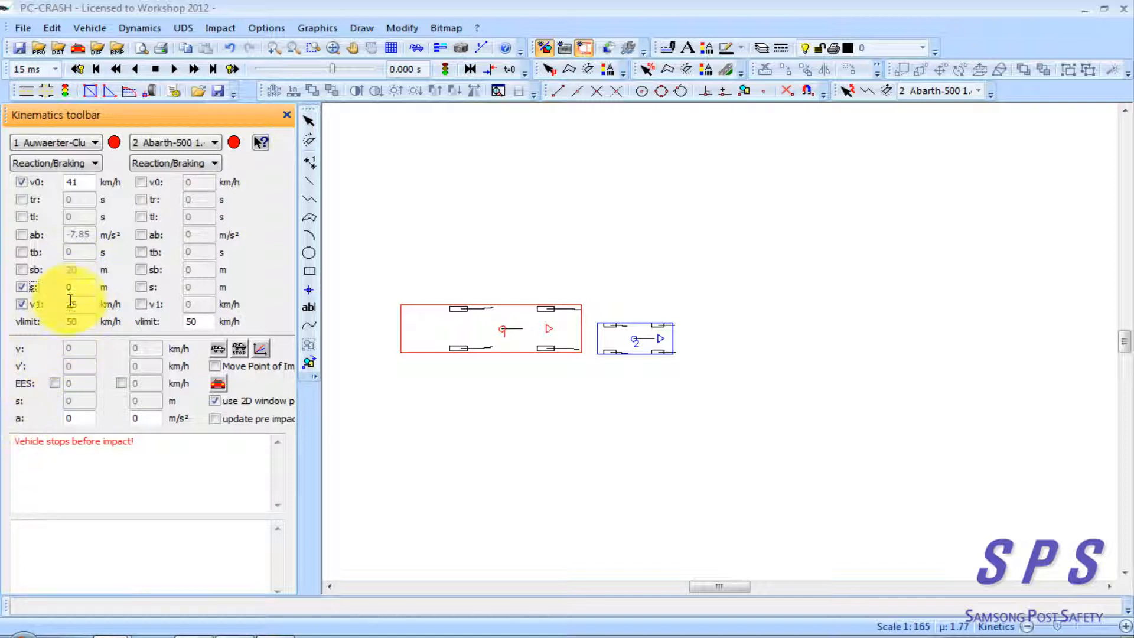
{"action": "left_click_drag", "start_coordinate": [77, 290], "coordinate": [61, 297]}
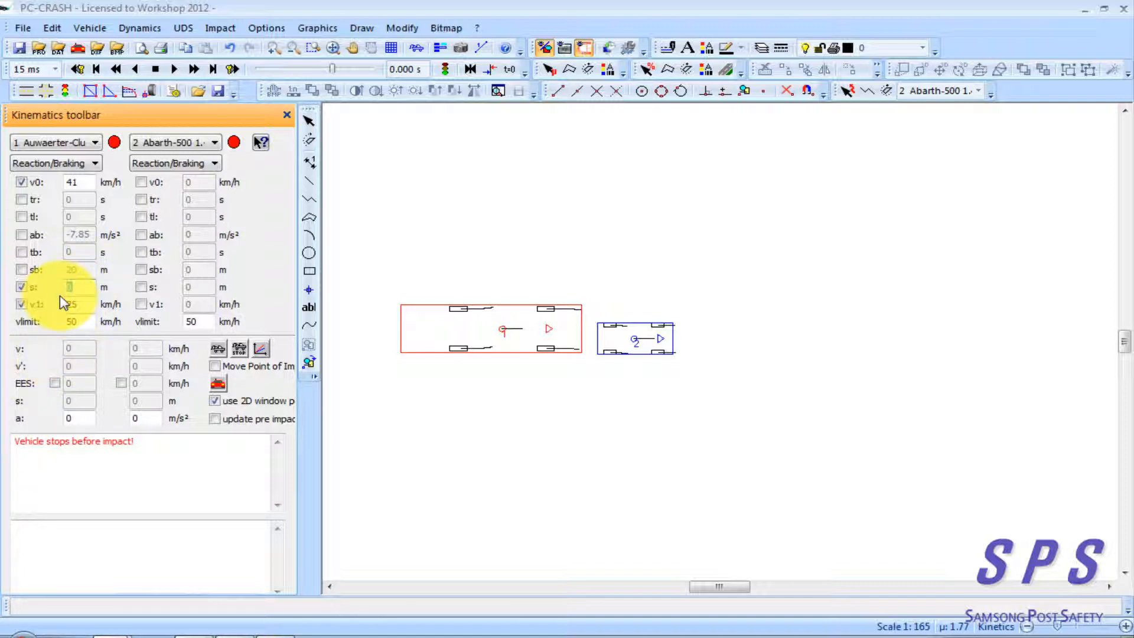
{"action": "type", "text": "25"}
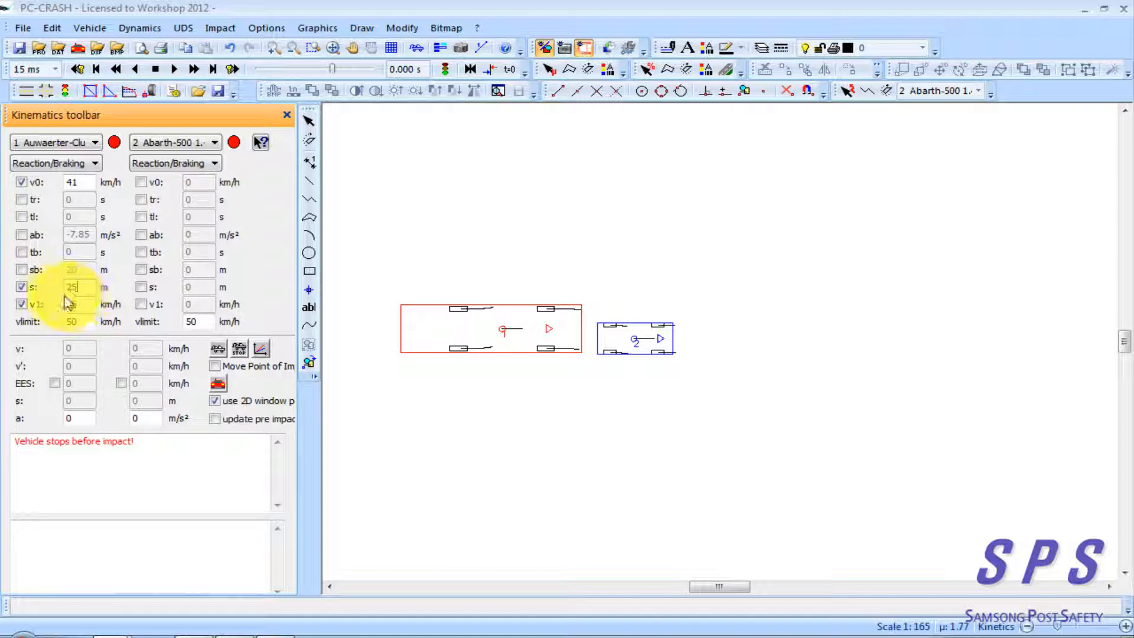
Enable the bus's ab at -7.85 m/s² and its tl at 0 s
{"action": "left_click", "coordinate": [22, 234]}
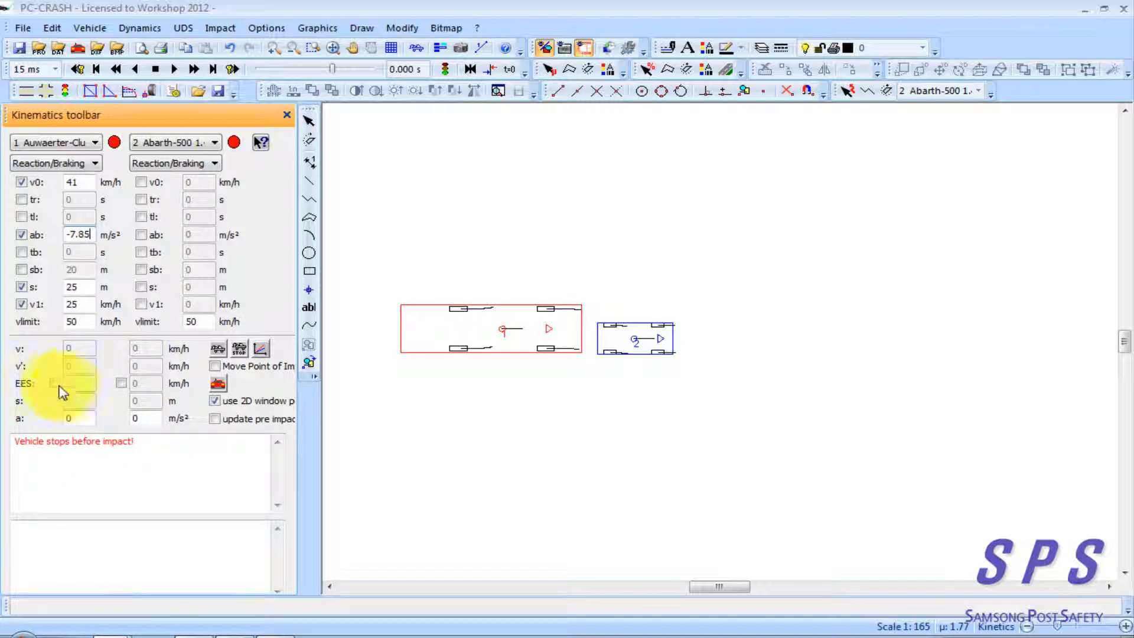
{"action": "left_click", "coordinate": [24, 220]}
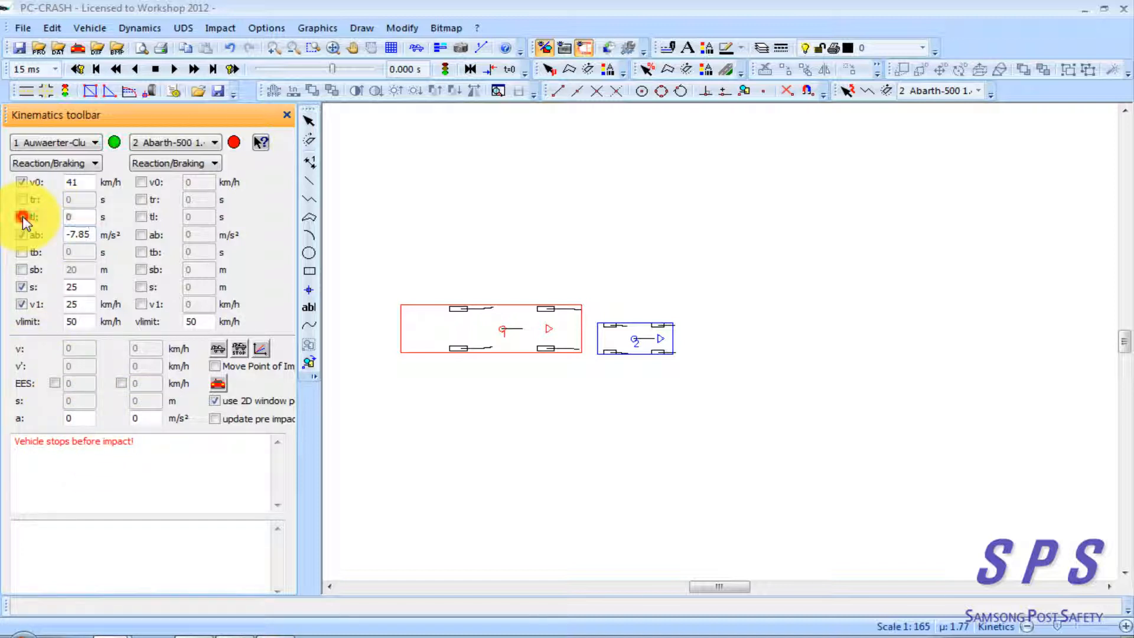
{"action": "left_click", "coordinate": [77, 218]}
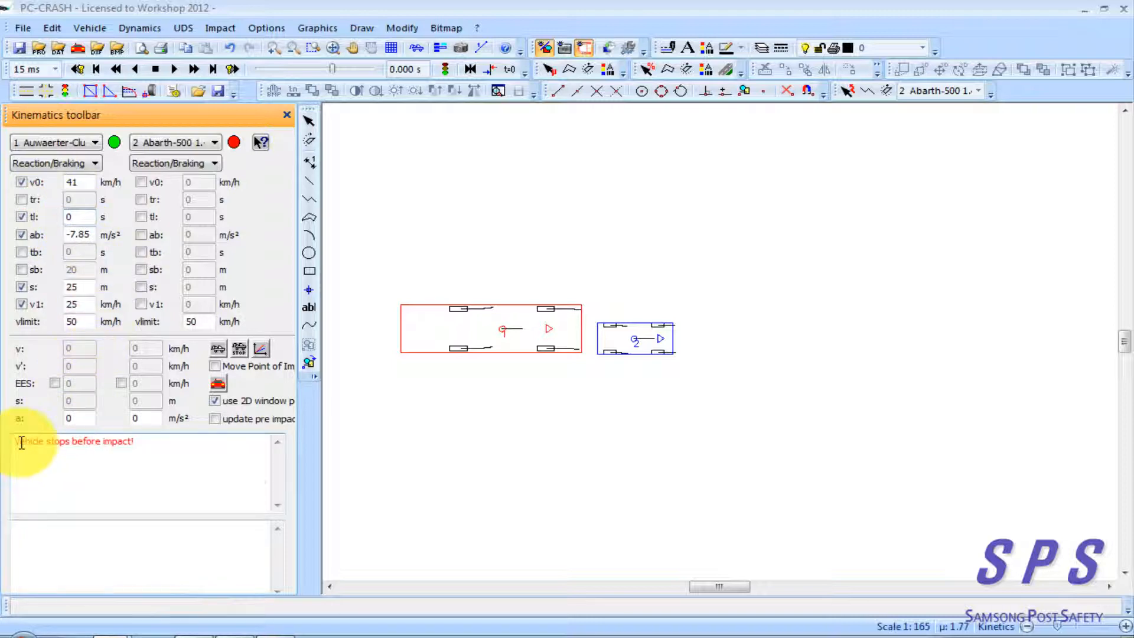
Examine the calculated kinematics results for the bus and compare them with its entered v0, tl, ab, s and v1 values
{"action": "left_click_drag", "start_coordinate": [18, 442], "coordinate": [115, 444]}
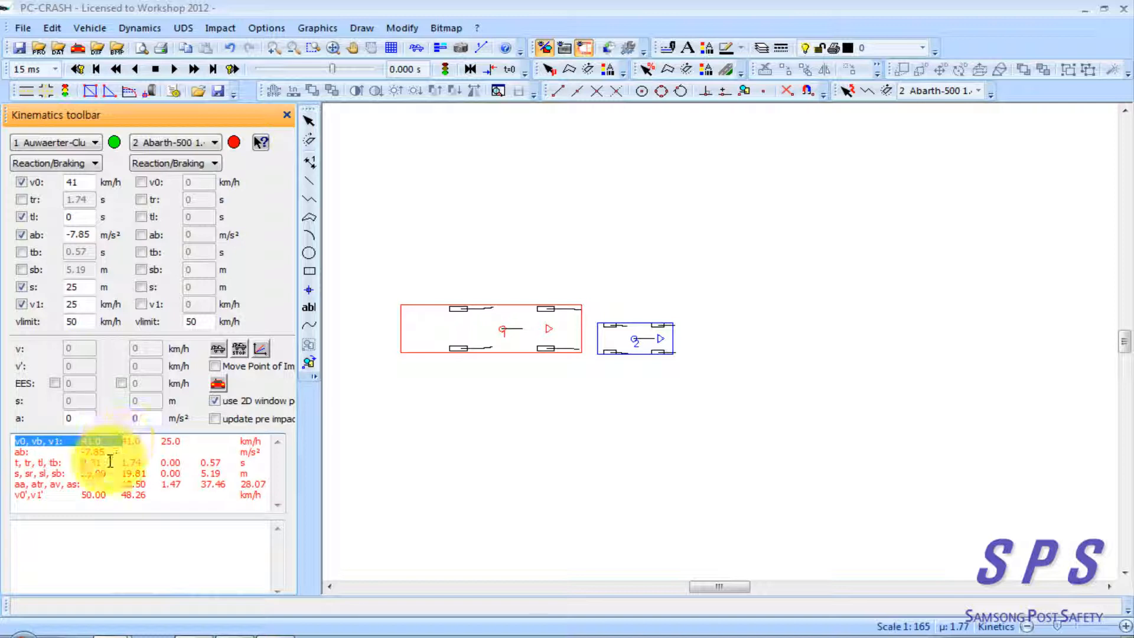
{"action": "left_click", "coordinate": [106, 455]}
{"action": "left_click", "coordinate": [91, 303]}
{"action": "left_click", "coordinate": [88, 286]}
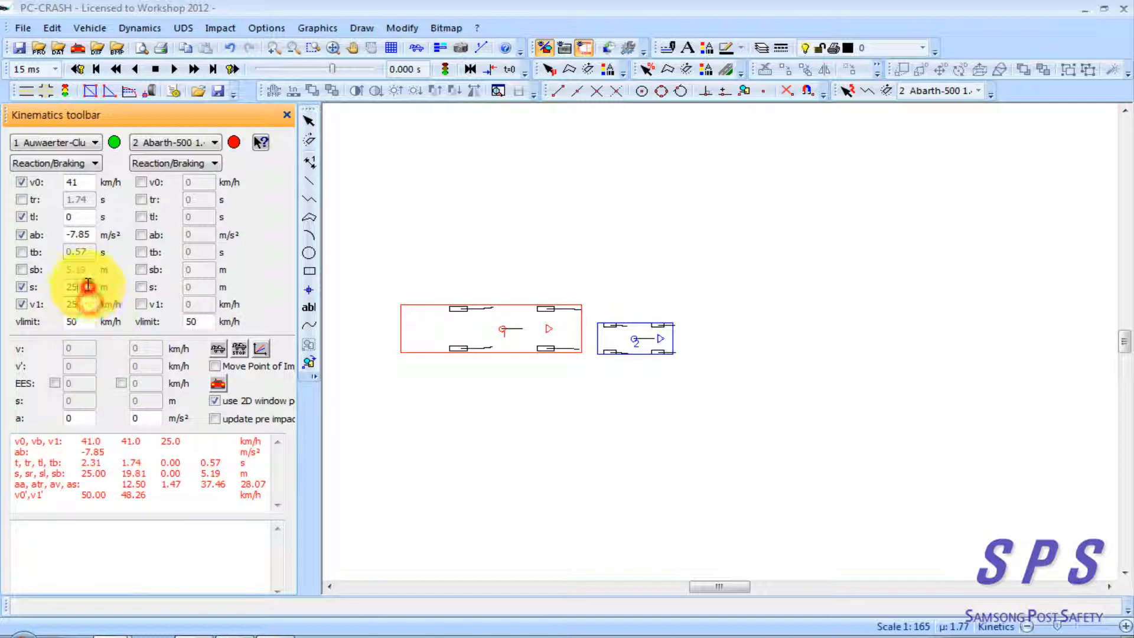
{"action": "left_click", "coordinate": [85, 217]}
{"action": "left_click", "coordinate": [45, 432]}
{"action": "left_click_drag", "start_coordinate": [24, 449], "coordinate": [281, 516]}
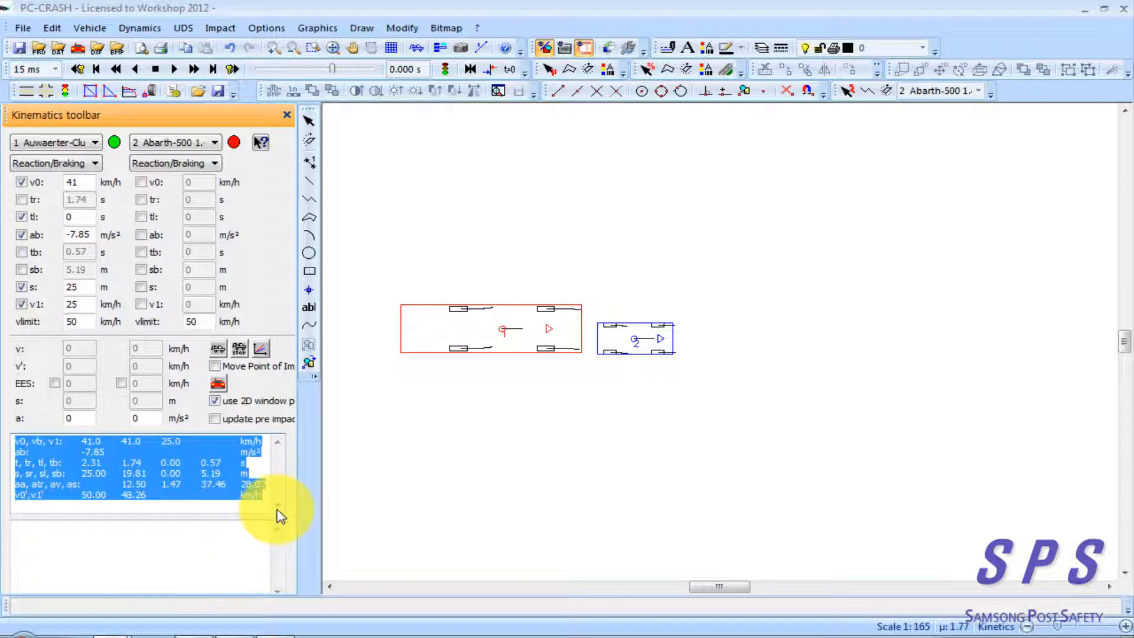
{"action": "left_click", "coordinate": [184, 473]}
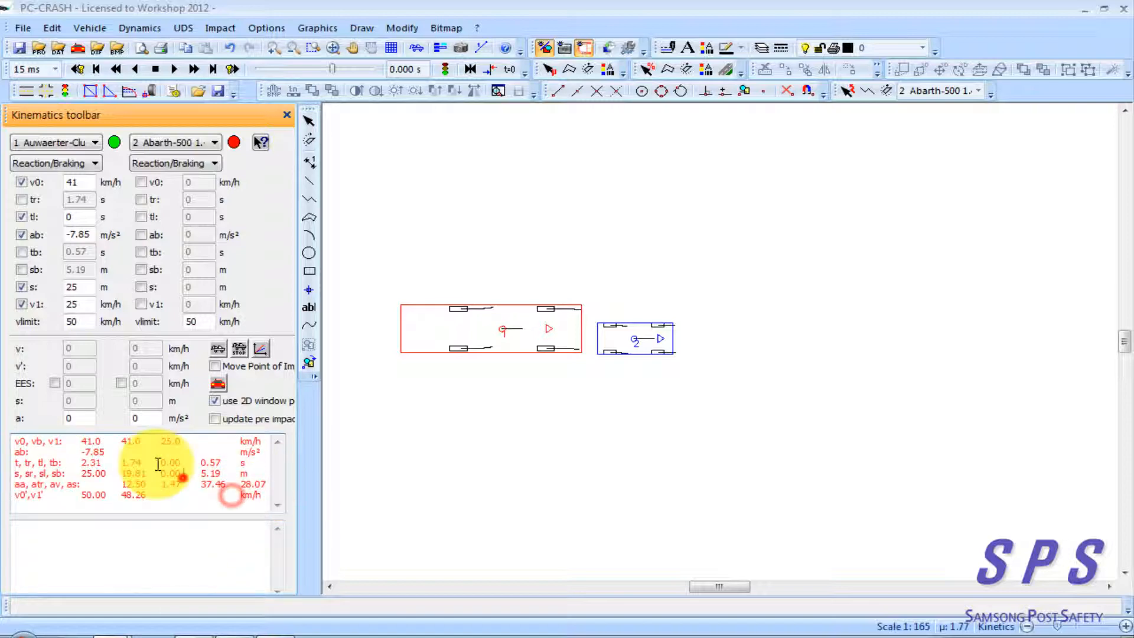
{"action": "double_click", "coordinate": [76, 217]}
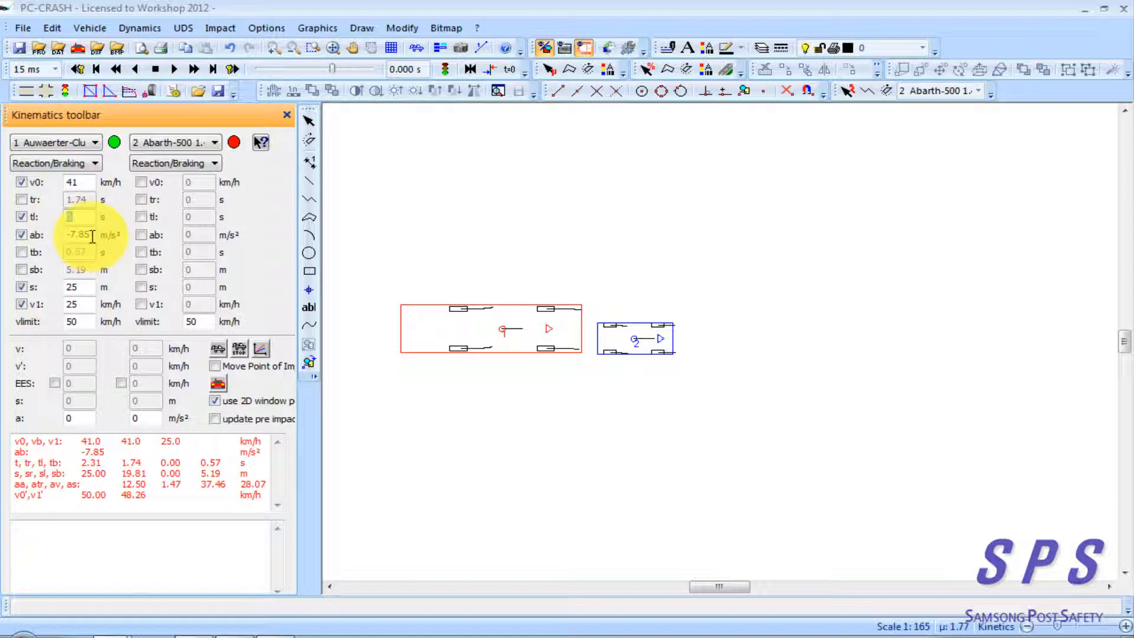
{"action": "double_click", "coordinate": [90, 235]}
{"action": "double_click", "coordinate": [86, 288]}
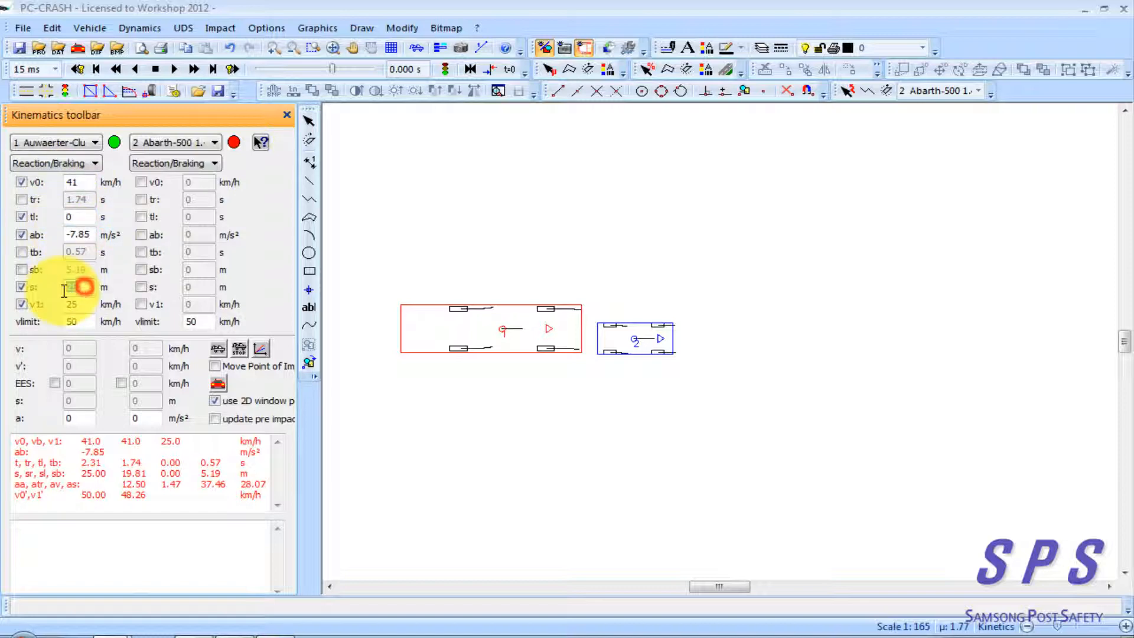
{"action": "double_click", "coordinate": [85, 306]}
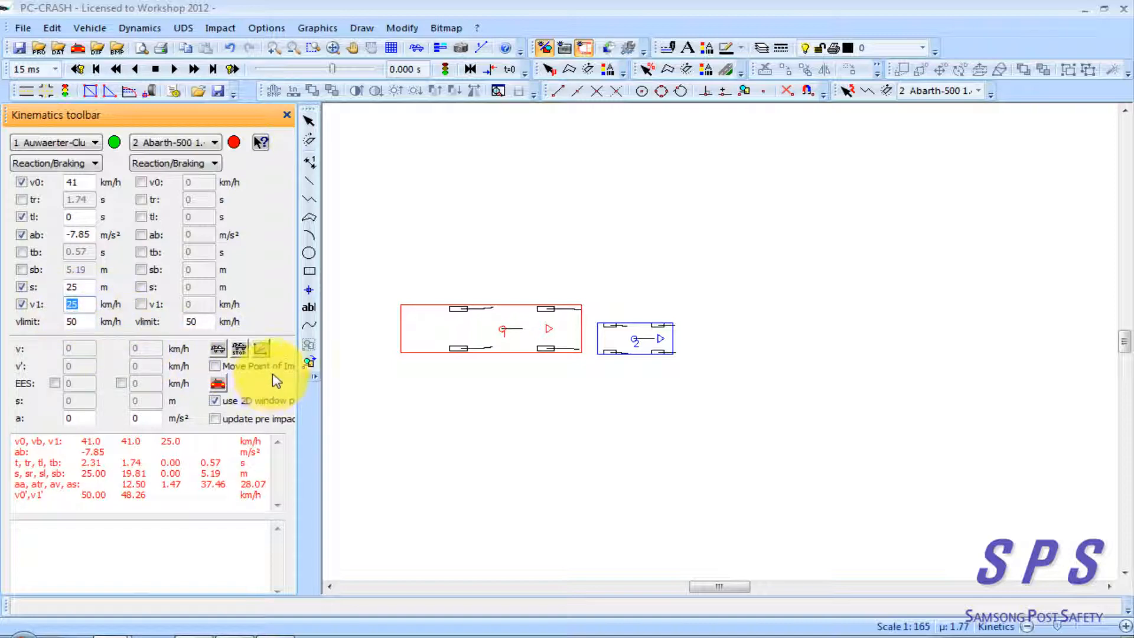
Update the velocity diagram with the kinematics data and read the bus's distance and speed at impact and at the start of braking
{"action": "left_click", "coordinate": [259, 349]}
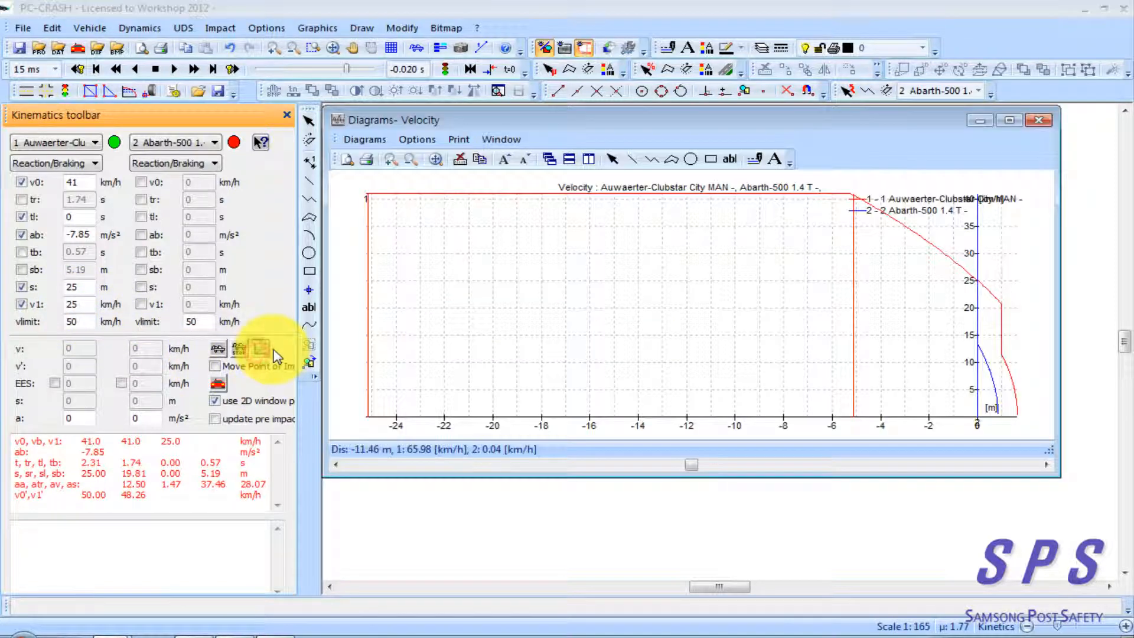
{"action": "left_click", "coordinate": [605, 307]}
{"action": "scroll", "coordinate": [909, 344], "scroll_direction": "down", "scroll_amount": 3}
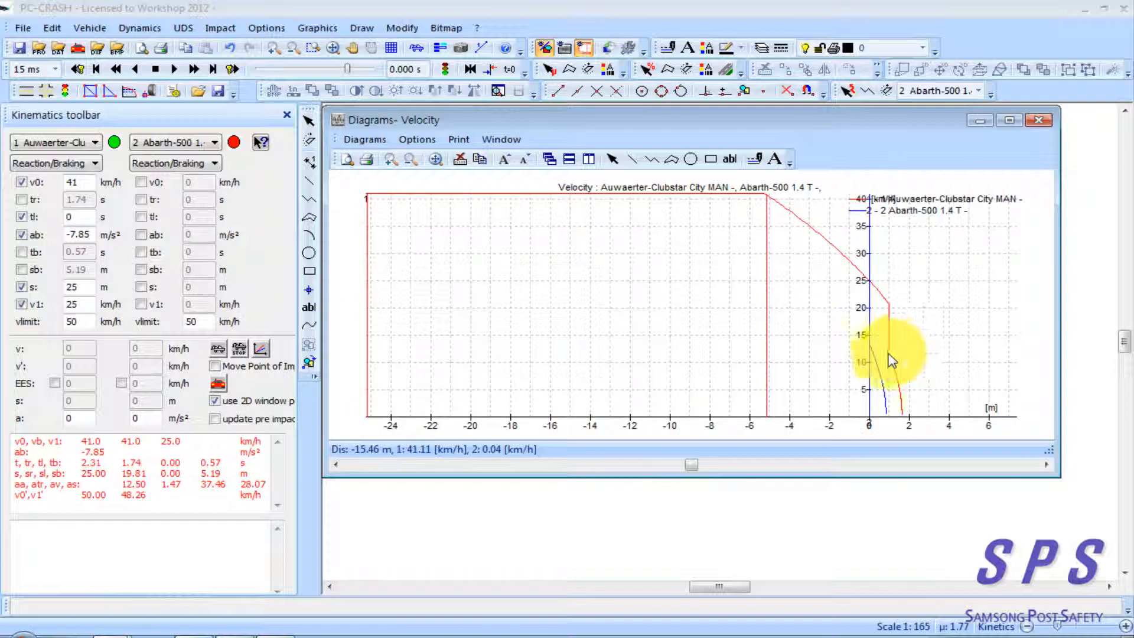
{"action": "left_click", "coordinate": [871, 419]}
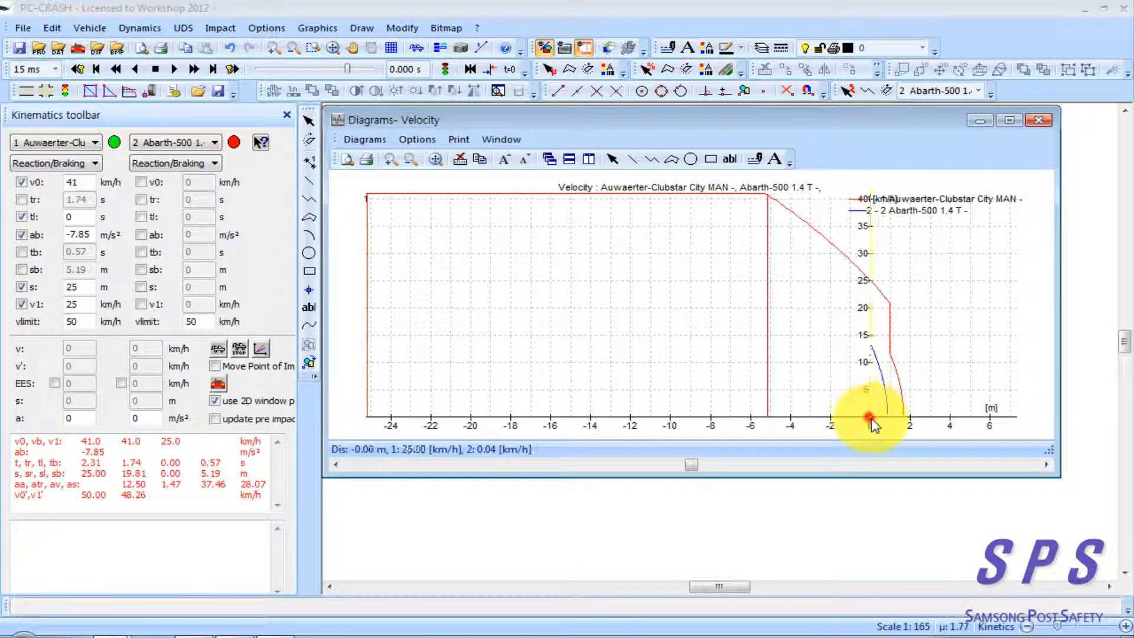
{"action": "left_click_drag", "start_coordinate": [871, 424], "coordinate": [771, 422]}
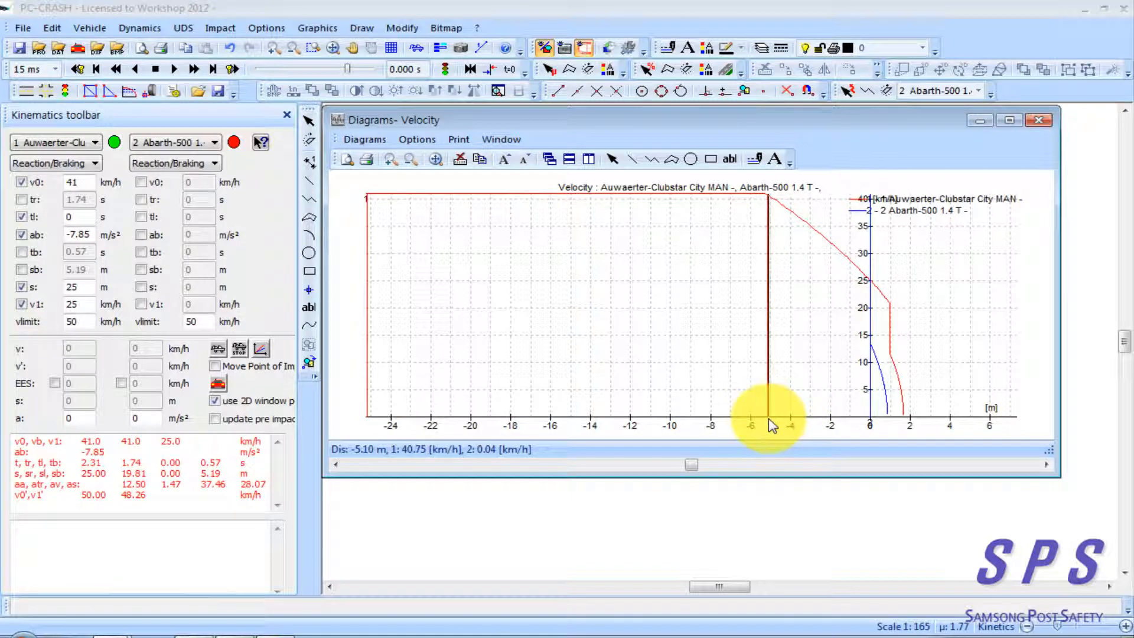
{"action": "left_click_drag", "start_coordinate": [768, 419], "coordinate": [768, 419]}
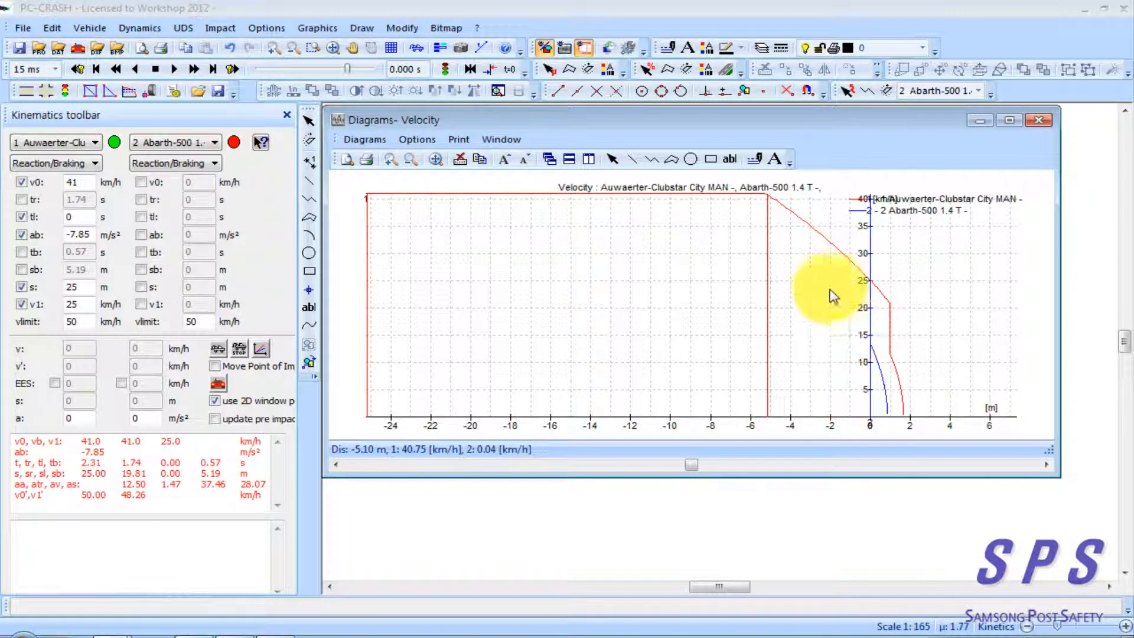
Set the velocity diagram's x-axis to Time and enable xmin/xmax autocalc
{"action": "left_click", "coordinate": [405, 139]}
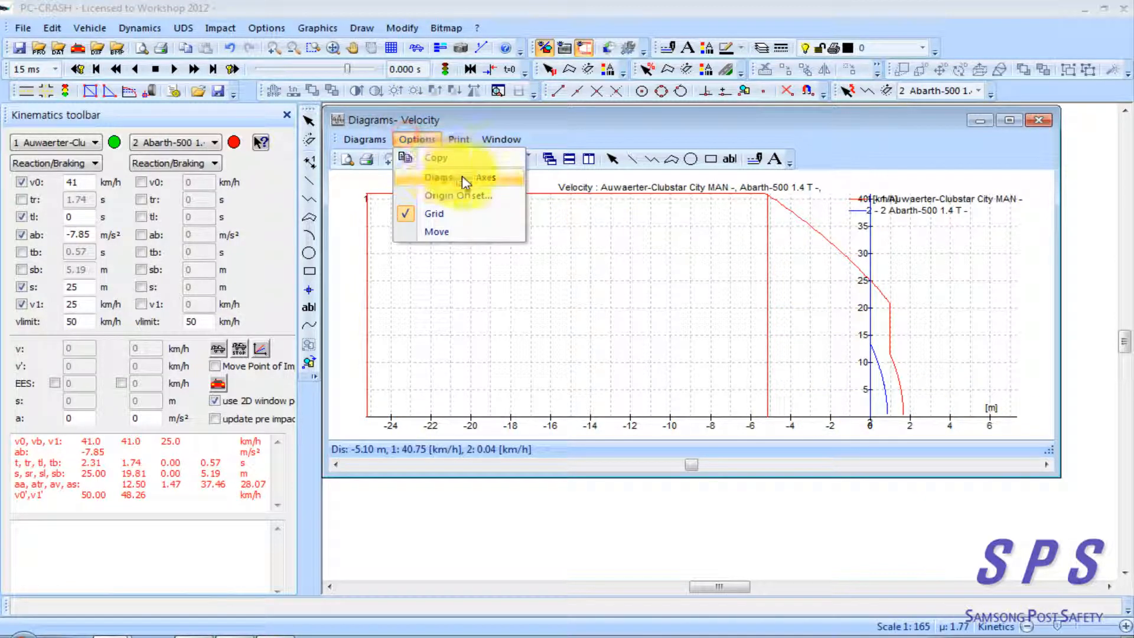
{"action": "left_click", "coordinate": [484, 177]}
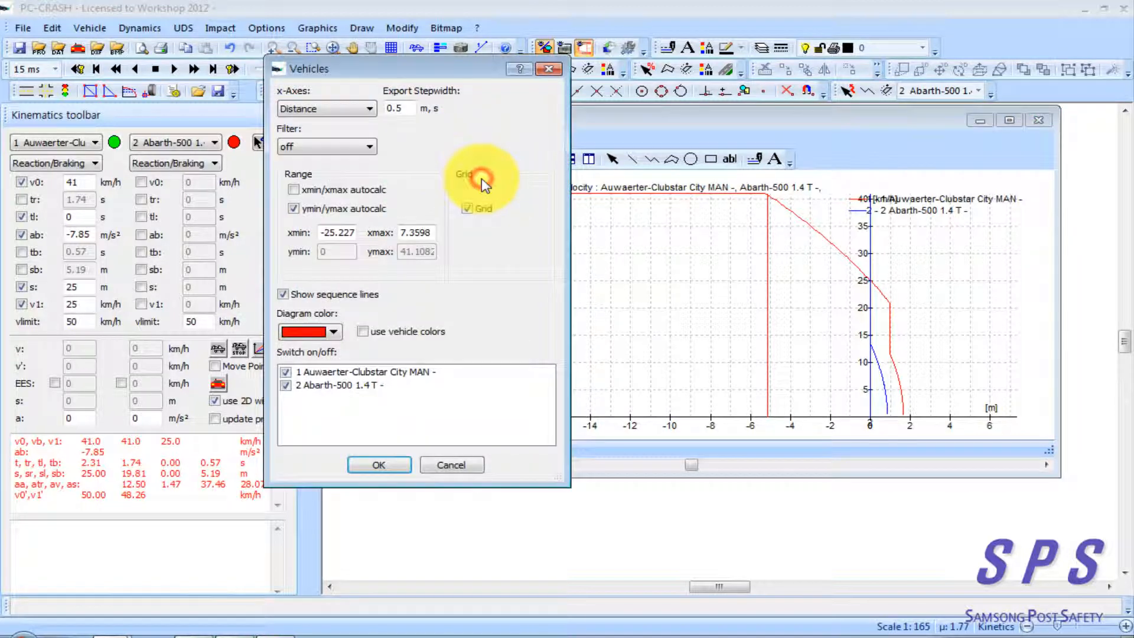
{"action": "left_click", "coordinate": [348, 110]}
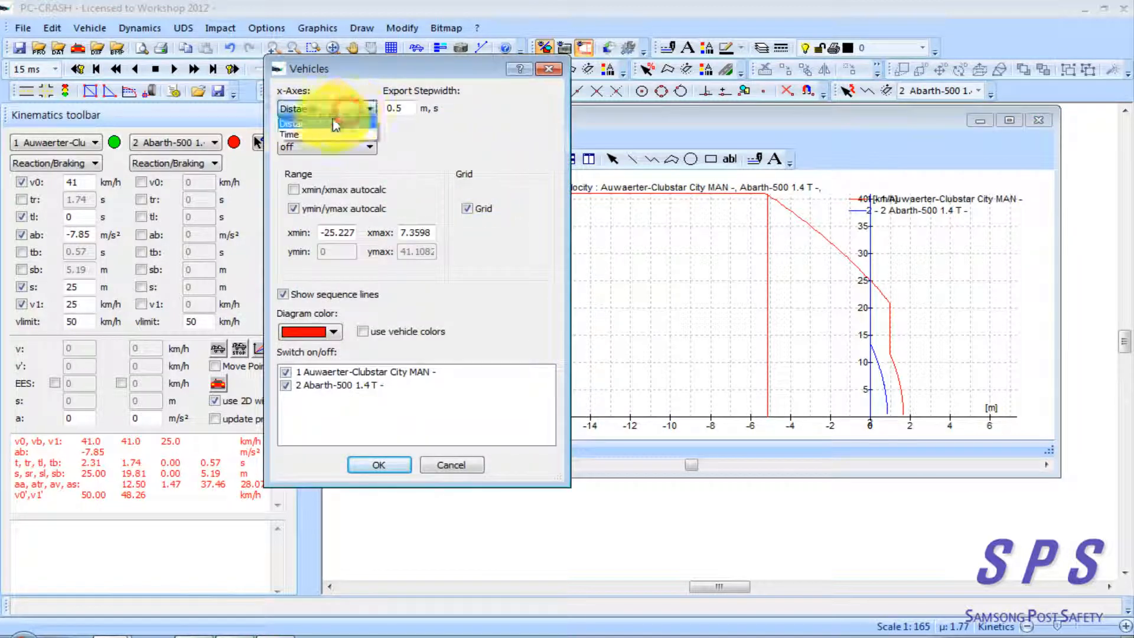
{"action": "left_click", "coordinate": [304, 135]}
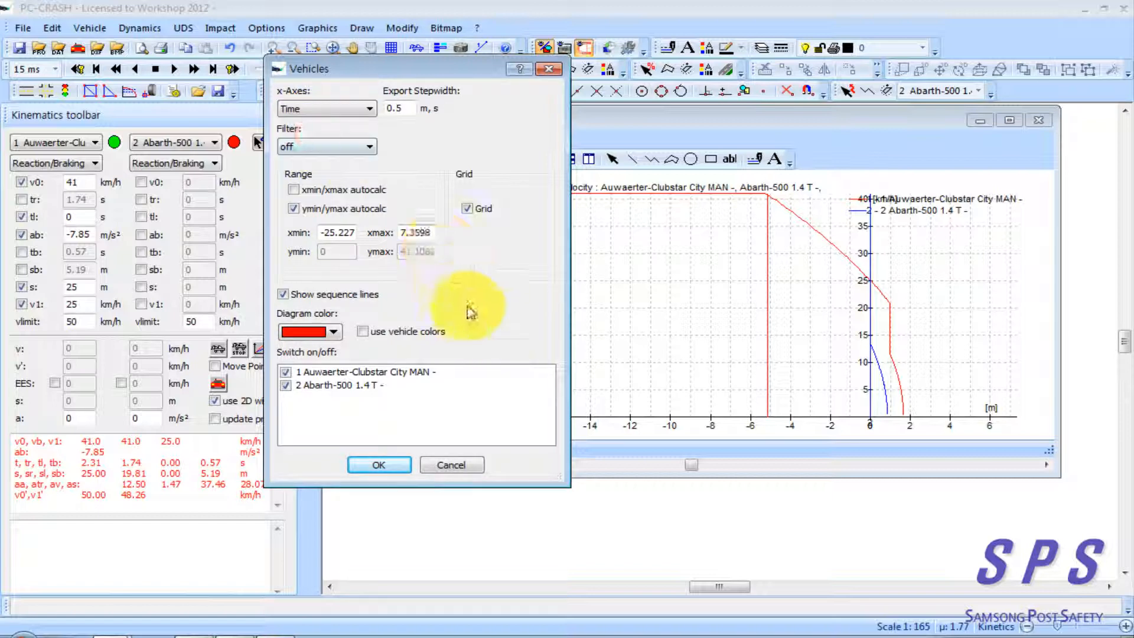
{"action": "left_click", "coordinate": [293, 189]}
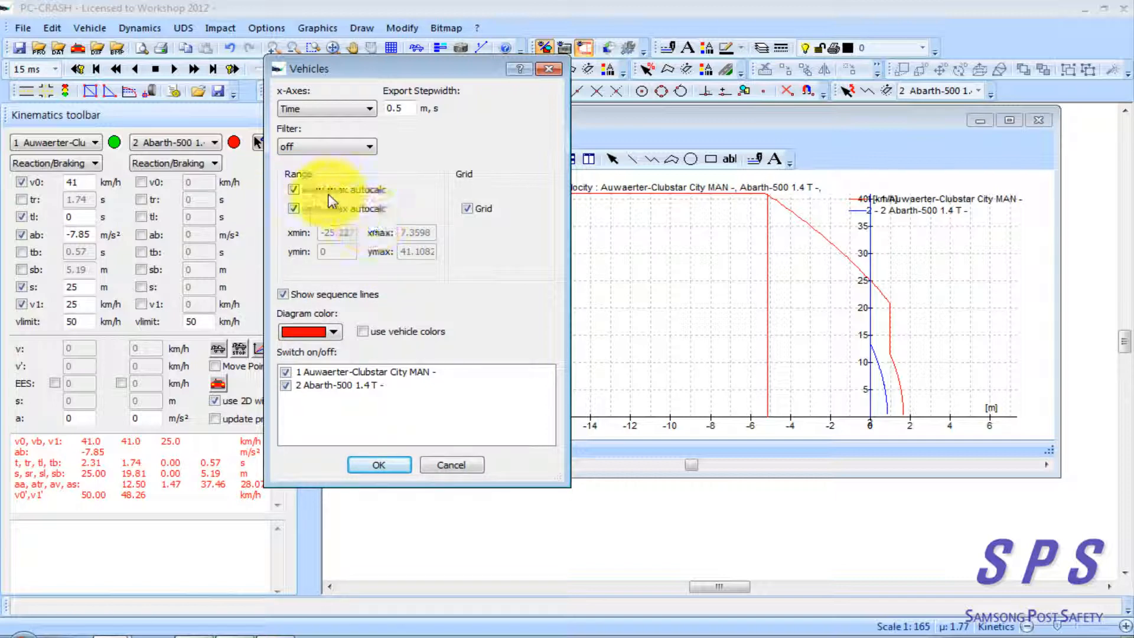
{"action": "left_click", "coordinate": [381, 465]}
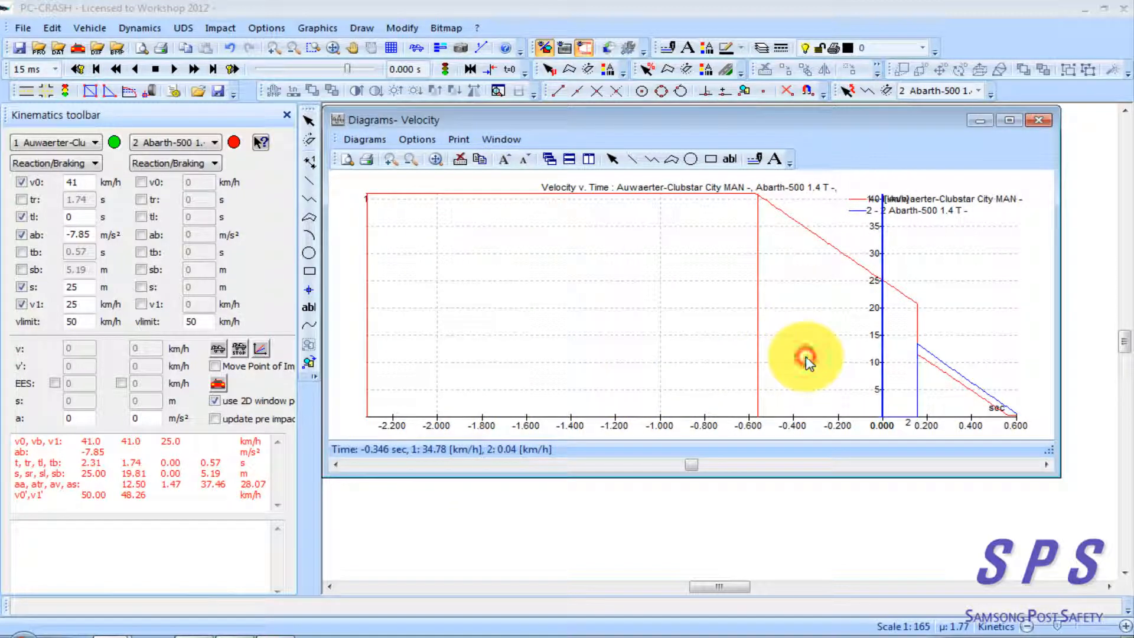
Read the bus's time and speed at impact, braking start and reaction start, and compare them with its kinematics values
{"action": "left_click", "coordinate": [883, 411]}
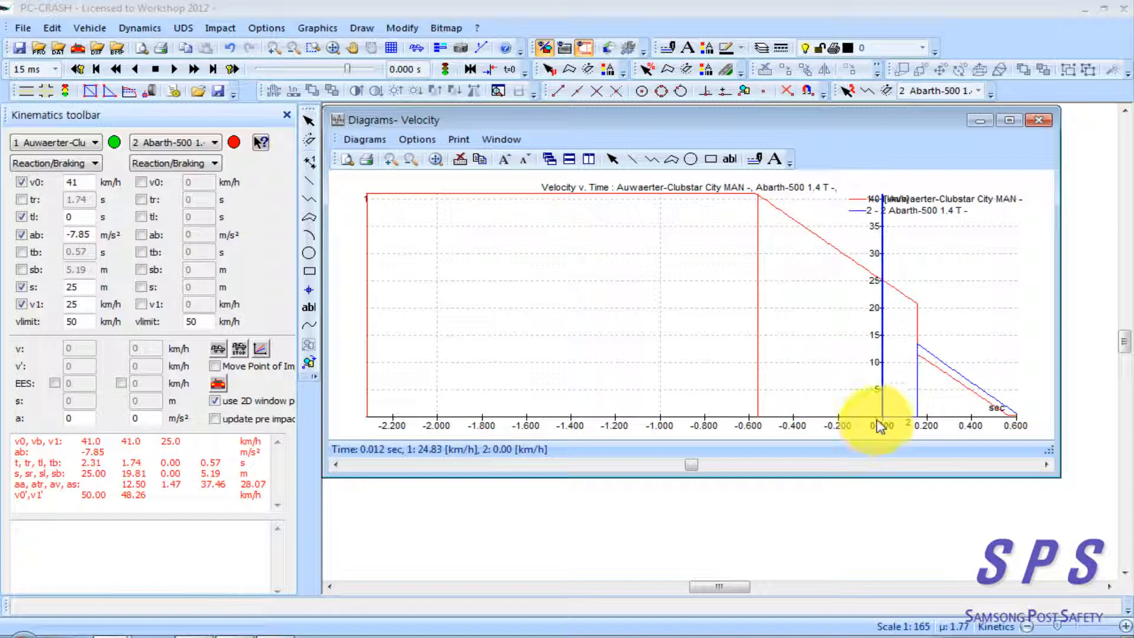
{"action": "left_click_drag", "start_coordinate": [882, 424], "coordinate": [760, 420]}
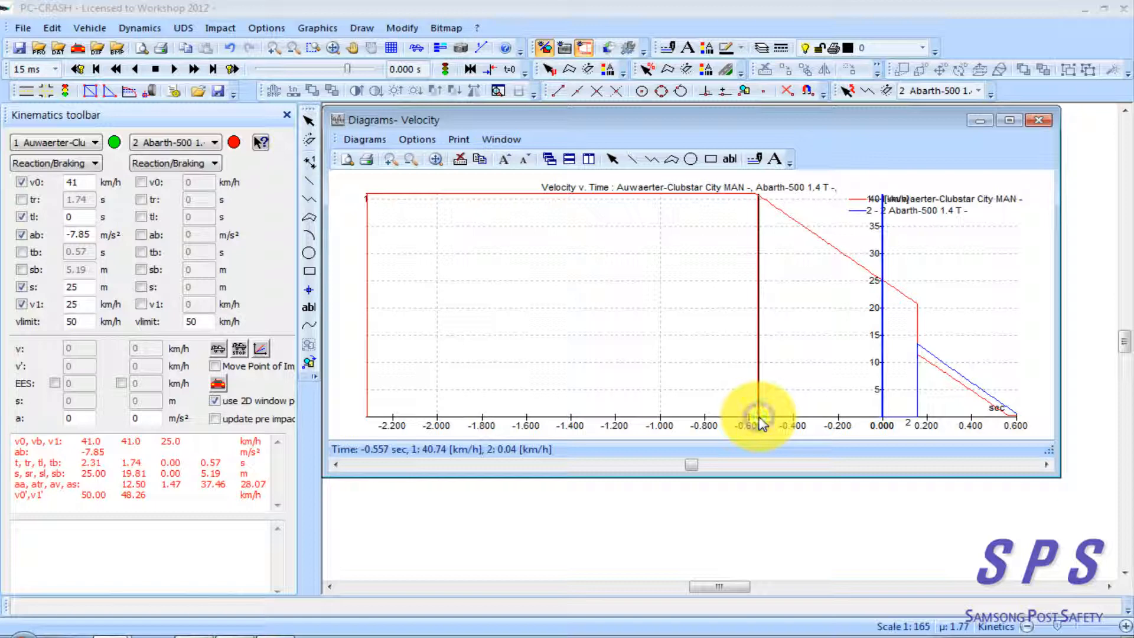
{"action": "left_click", "coordinate": [757, 420]}
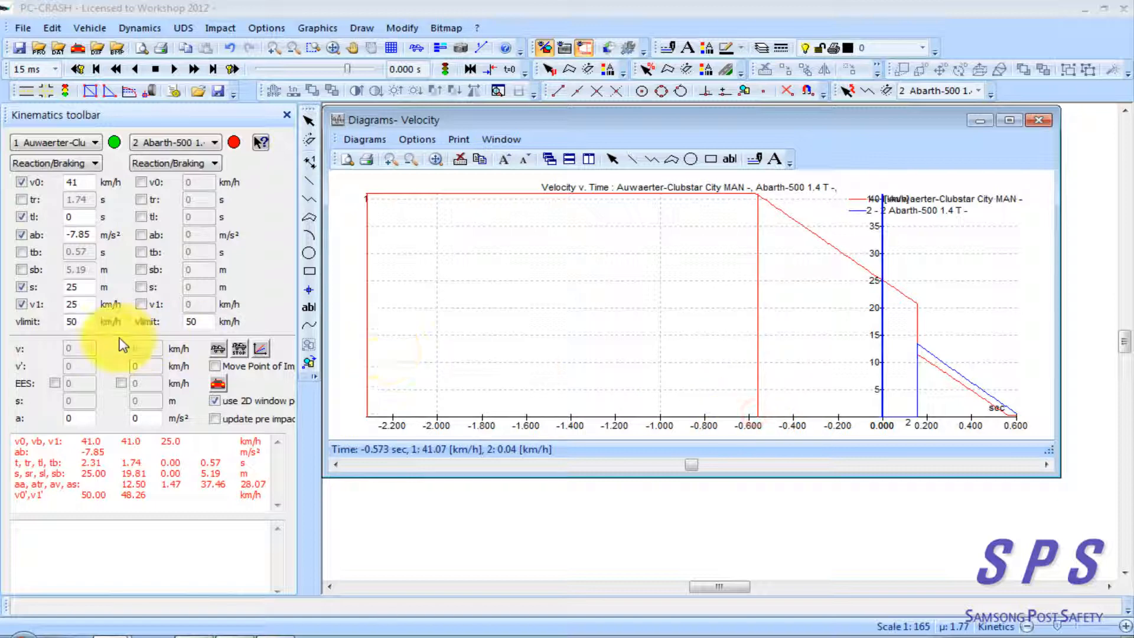
{"action": "left_click", "coordinate": [88, 270]}
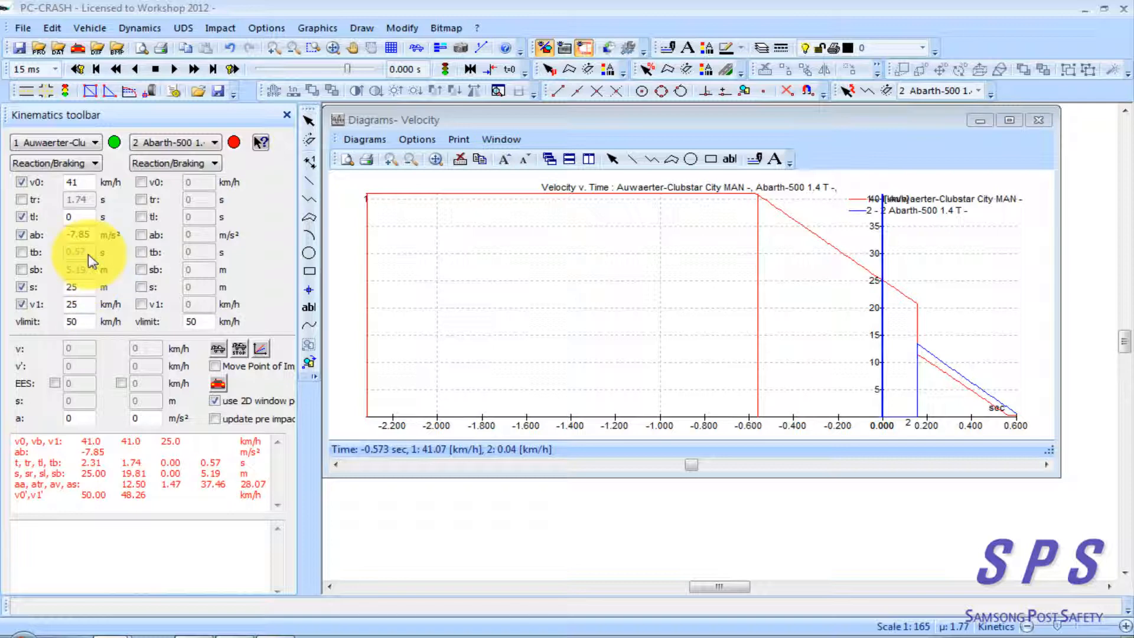
{"action": "left_click", "coordinate": [760, 421]}
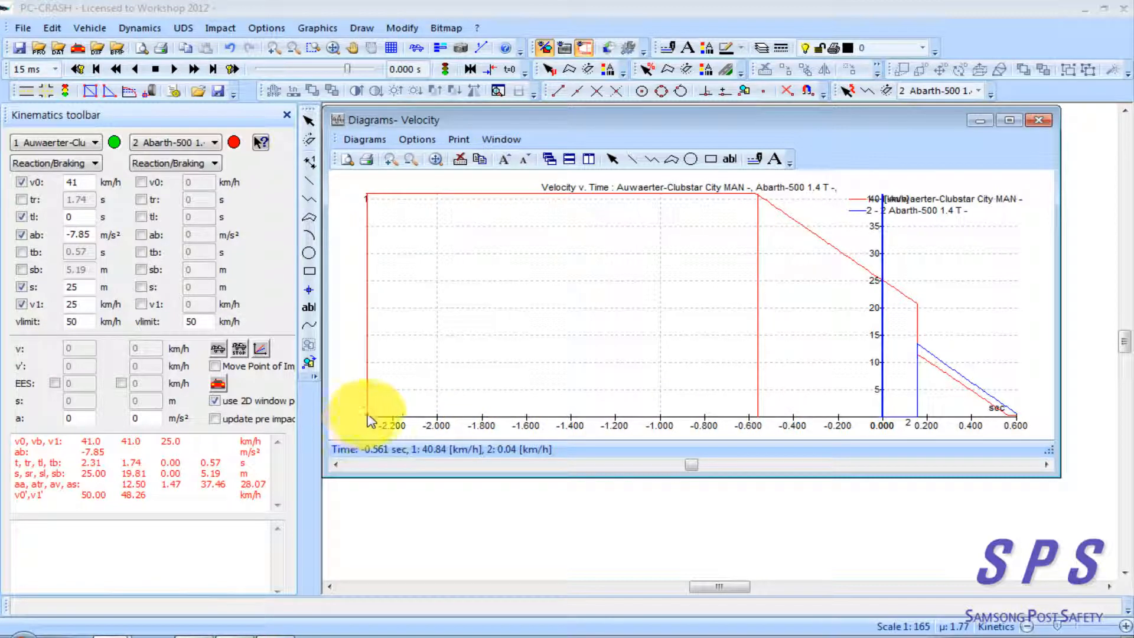
{"action": "left_click", "coordinate": [79, 217]}
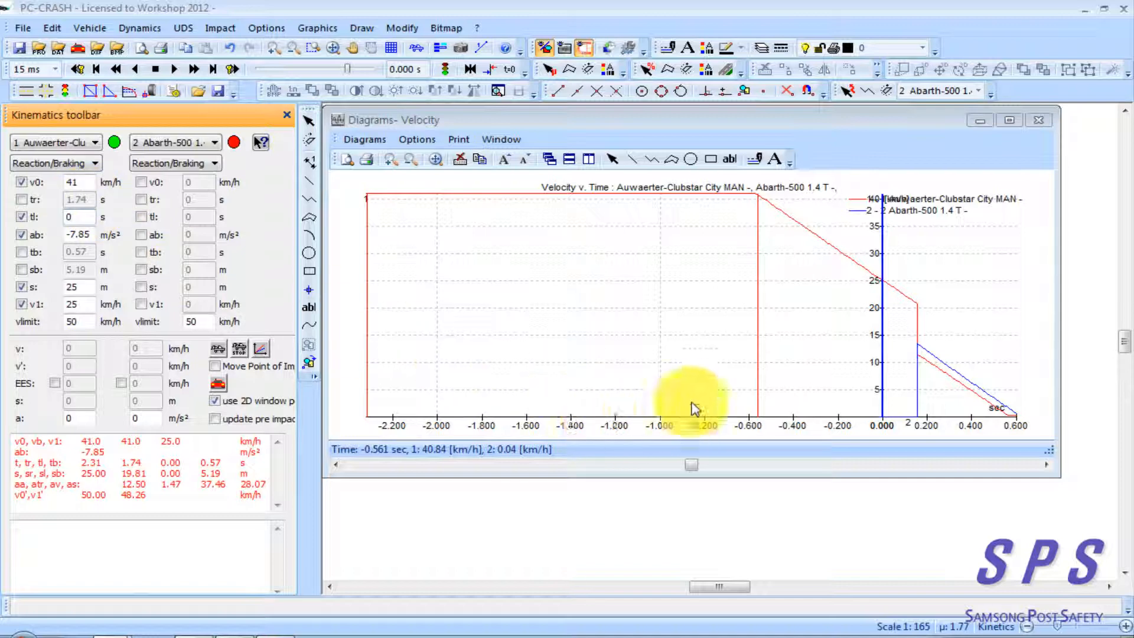
{"action": "left_click", "coordinate": [761, 418]}
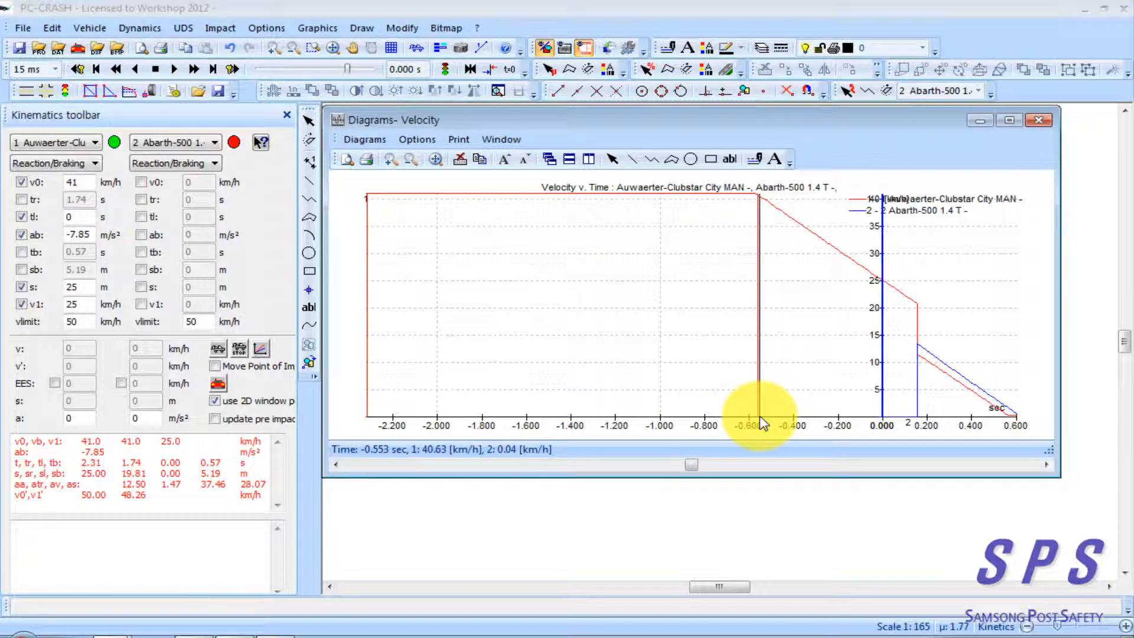
{"action": "left_click", "coordinate": [366, 415]}
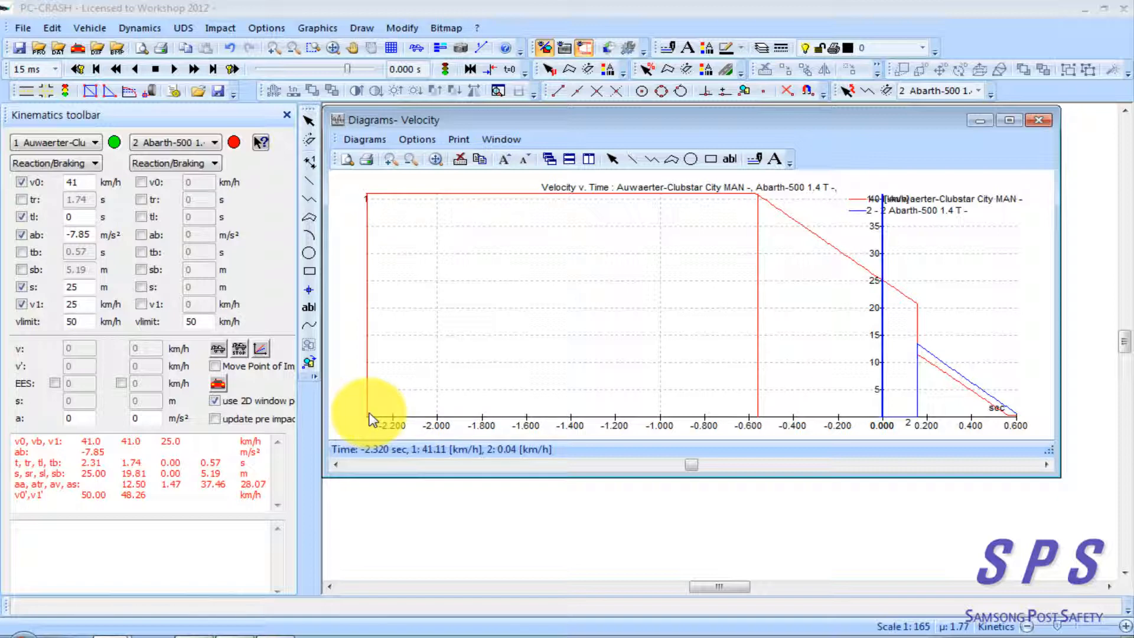
{"action": "left_click", "coordinate": [412, 392]}
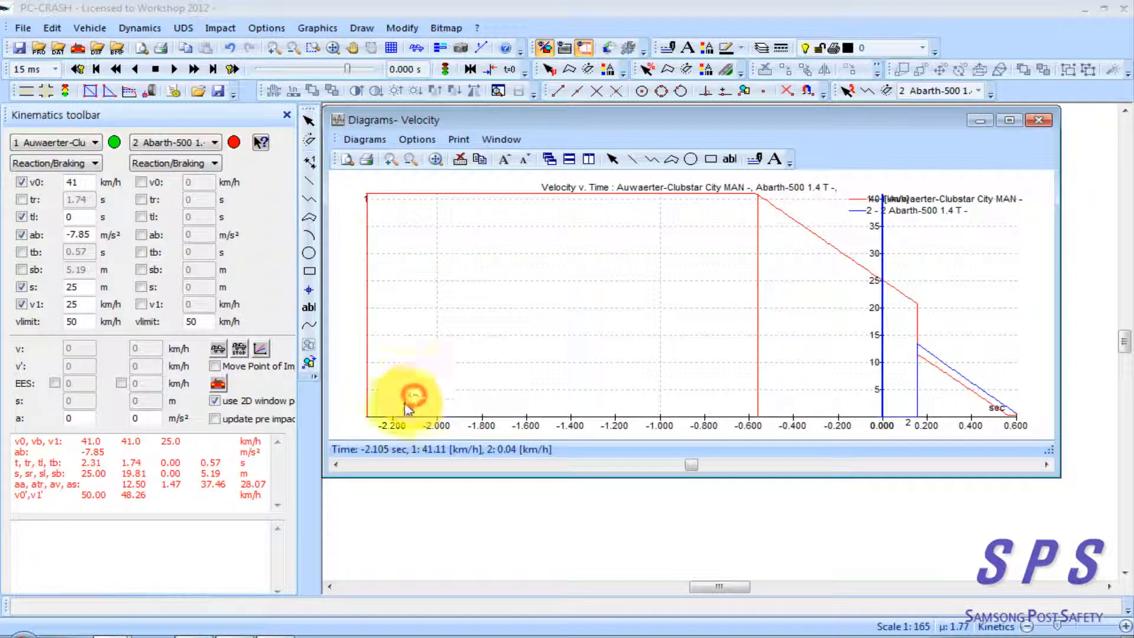
Switch the velocity diagram's x-axis from Time back to Distance, with both vehicles shown
{"action": "left_click", "coordinate": [415, 140]}
{"action": "left_click", "coordinate": [430, 178]}
{"action": "left_click", "coordinate": [305, 108]}
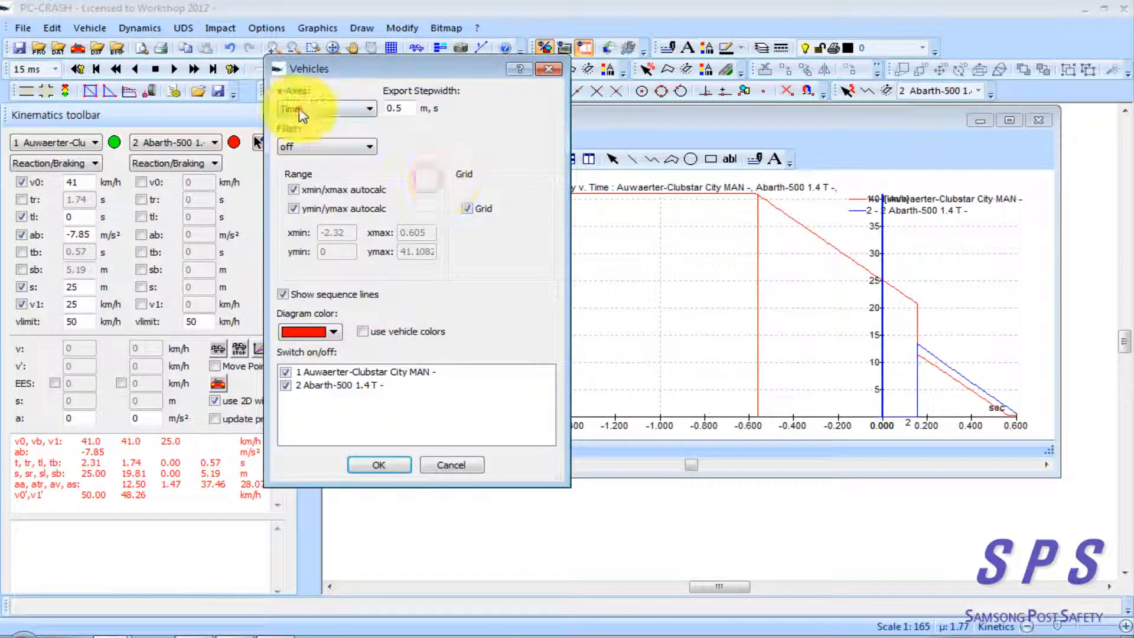
{"action": "left_click", "coordinate": [302, 124]}
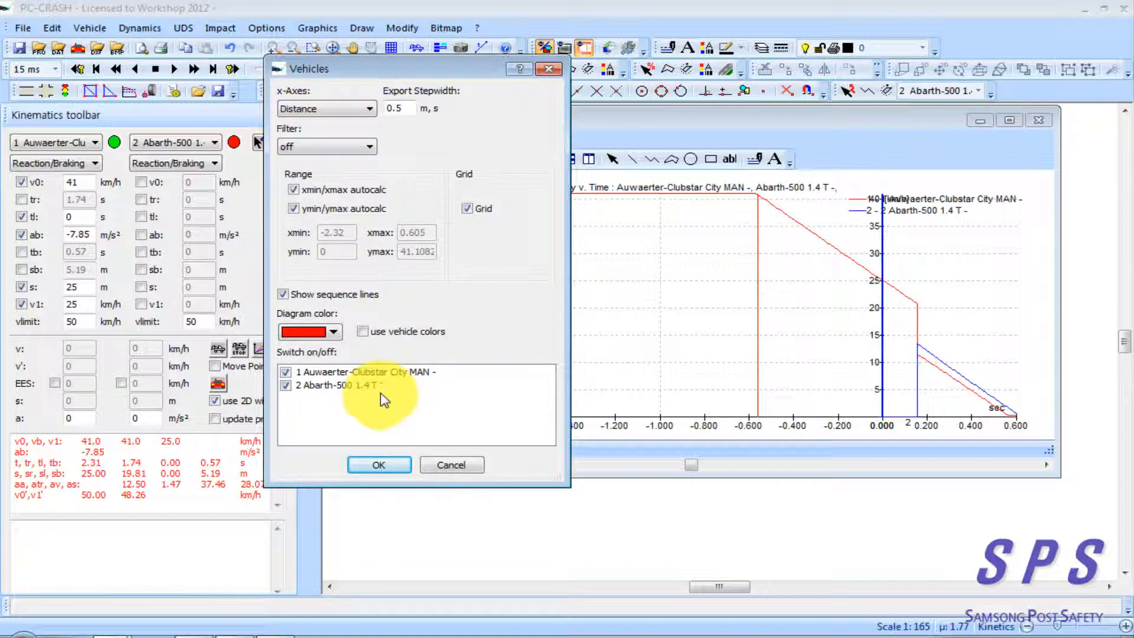
{"action": "left_click", "coordinate": [378, 464]}
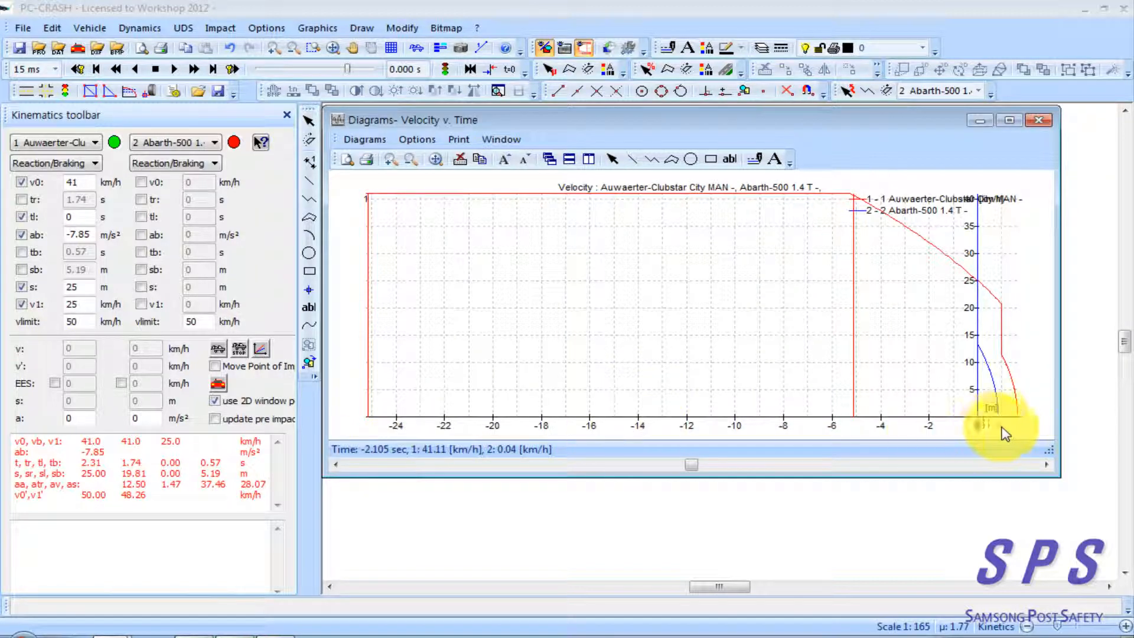
Read the bus's distance and speed at reaction start and at impact, and compare them with its entered s, v0 and v1 values
{"action": "left_click_drag", "start_coordinate": [978, 424], "coordinate": [368, 424]}
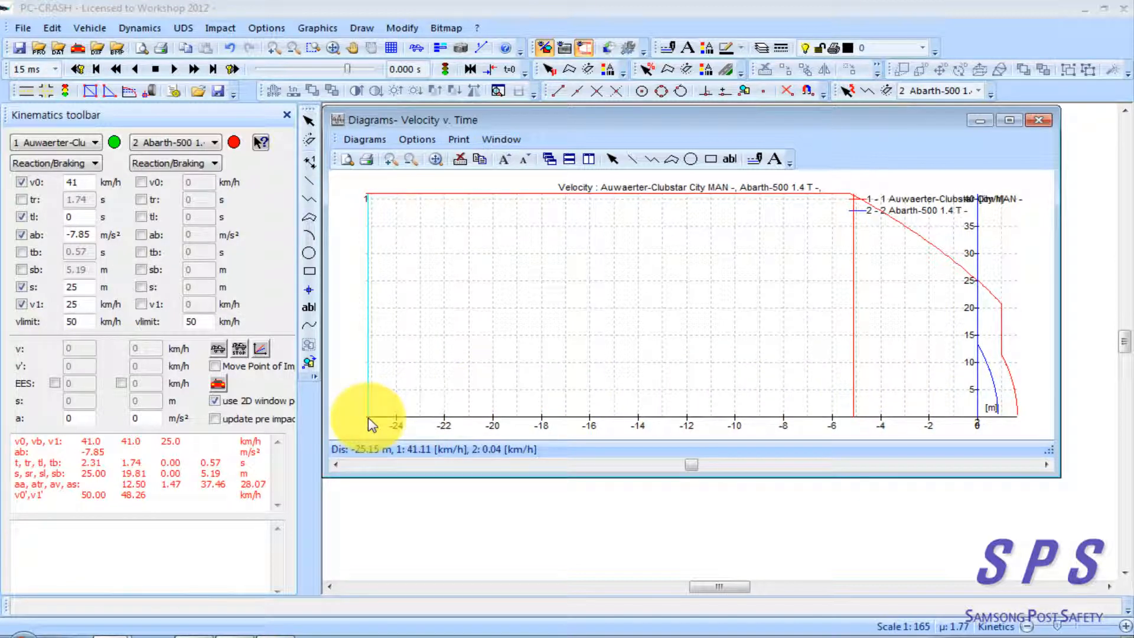
{"action": "left_click", "coordinate": [368, 418]}
{"action": "double_click", "coordinate": [84, 288]}
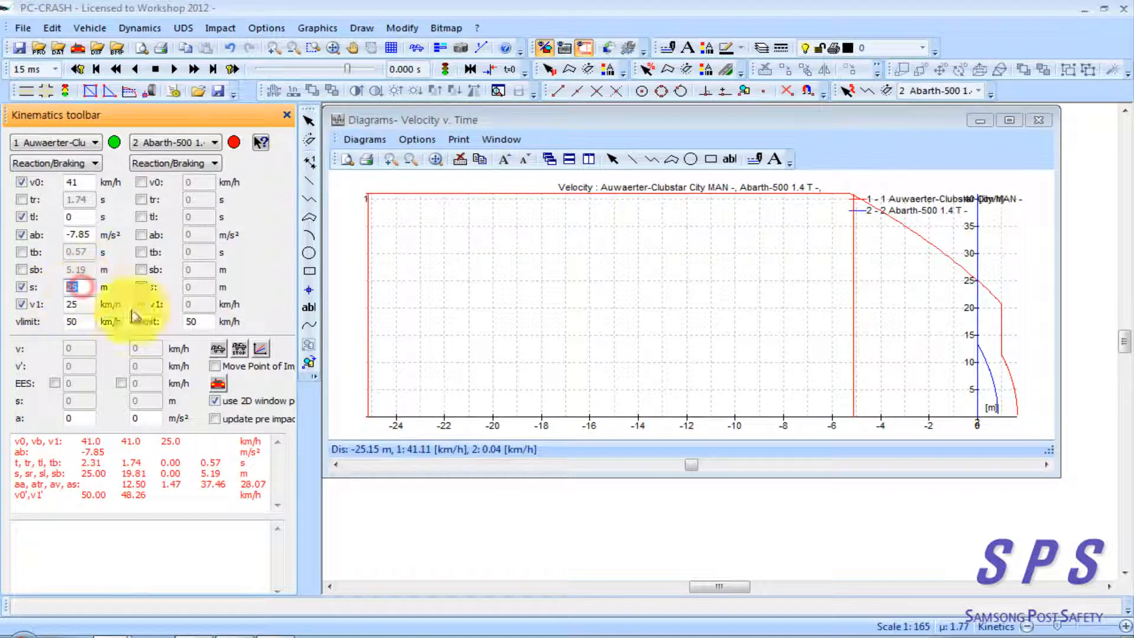
{"action": "left_click", "coordinate": [368, 417]}
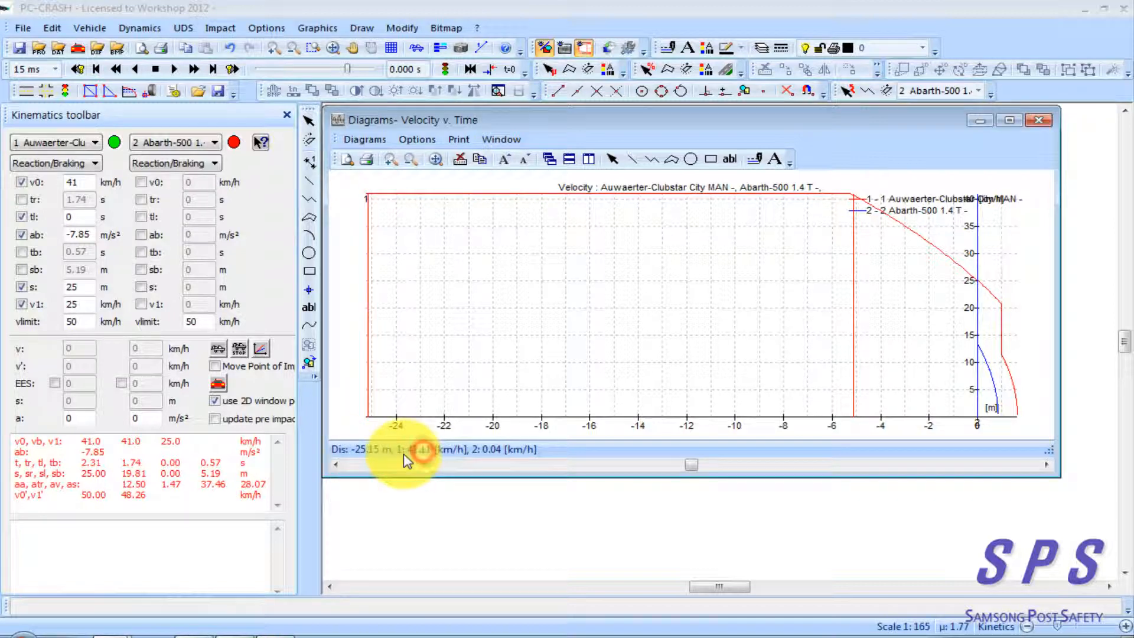
{"action": "double_click", "coordinate": [69, 182]}
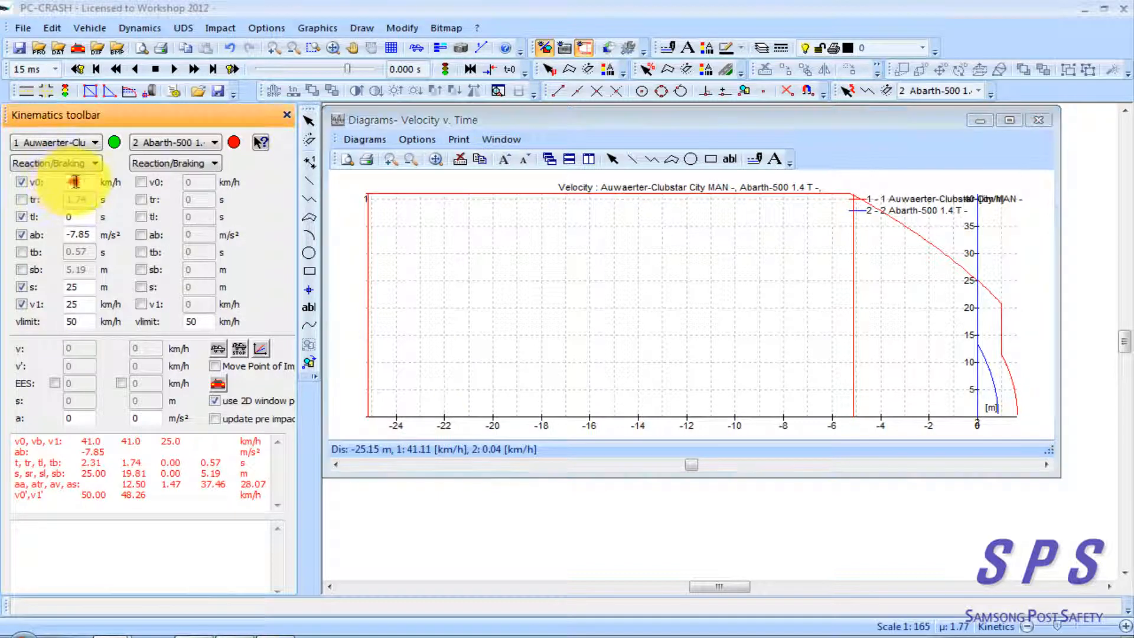
{"action": "left_click", "coordinate": [977, 416]}
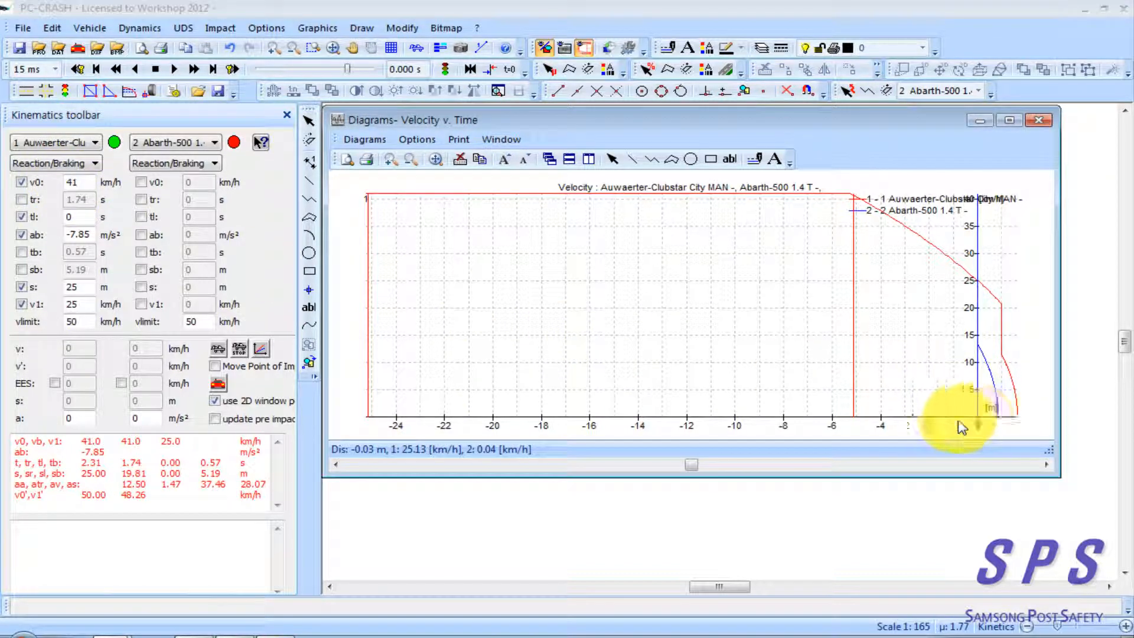
{"action": "left_click", "coordinate": [488, 347]}
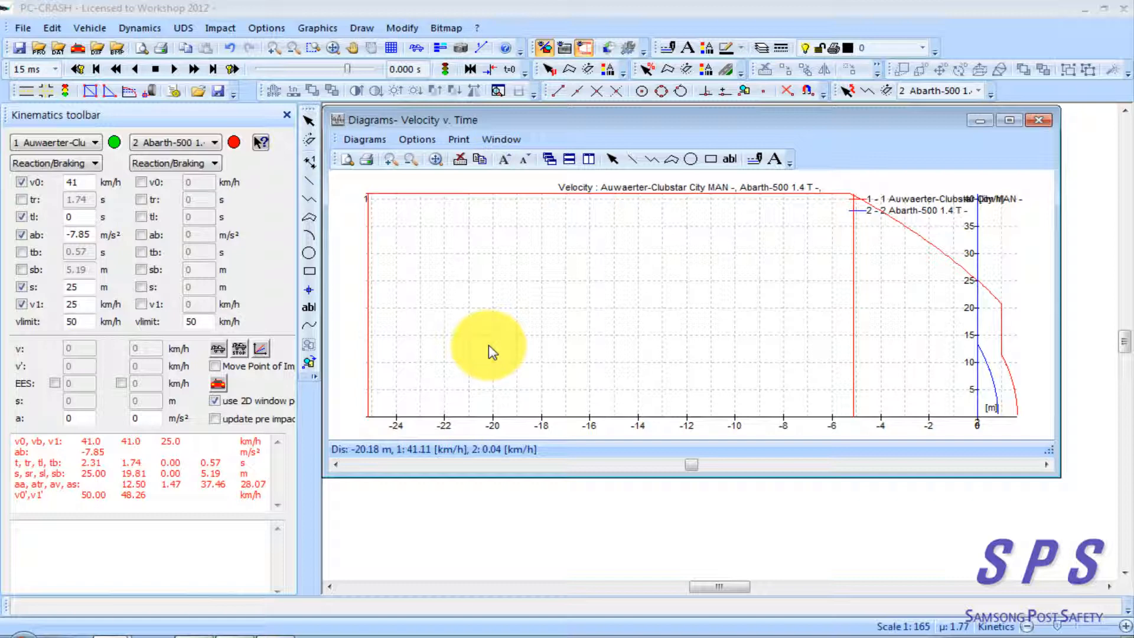
Examine the bus's braking deceleration ab alongside its other kinematics inputs, and select the ab value
{"action": "left_click", "coordinate": [87, 234]}
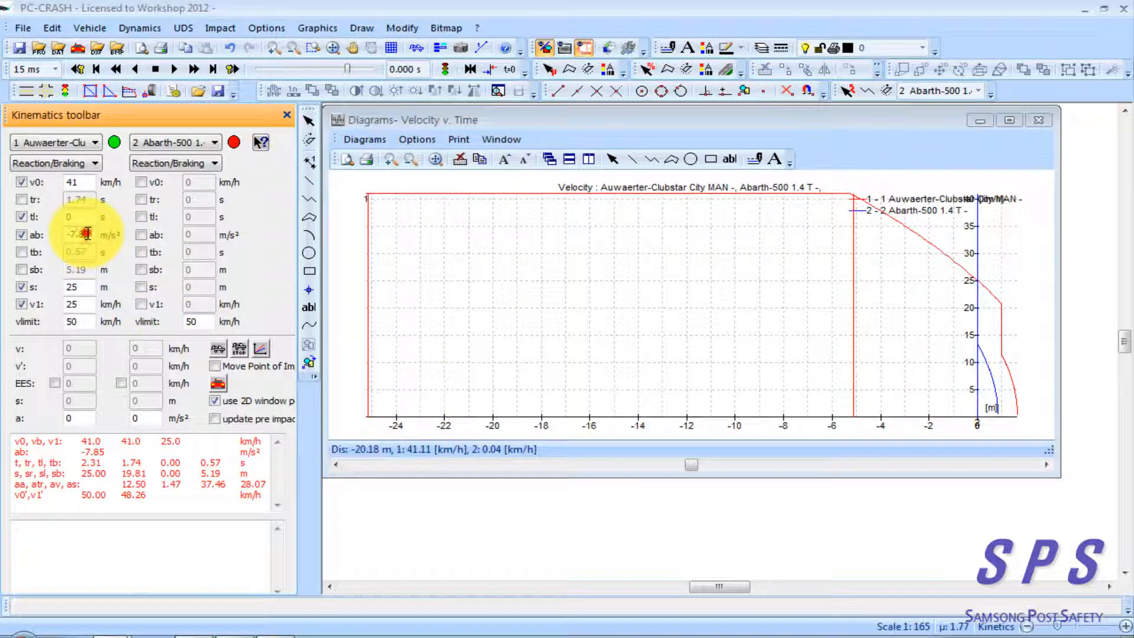
{"action": "left_click_drag", "start_coordinate": [92, 235], "coordinate": [69, 235]}
{"action": "left_click", "coordinate": [89, 233]}
{"action": "left_click", "coordinate": [88, 235]}
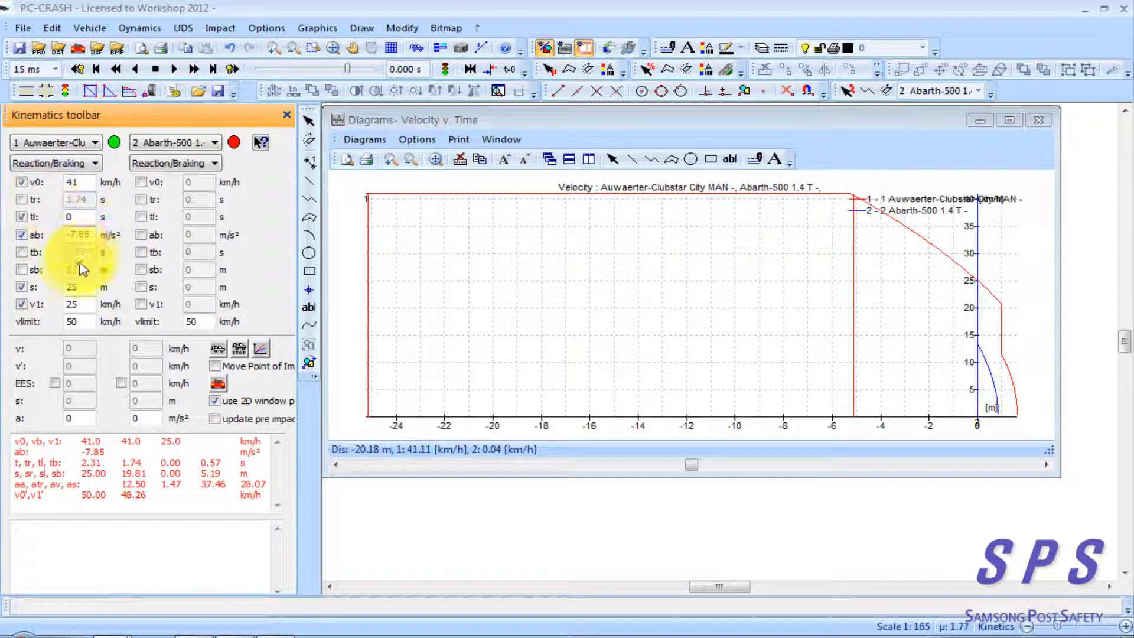
{"action": "double_click", "coordinate": [90, 234]}
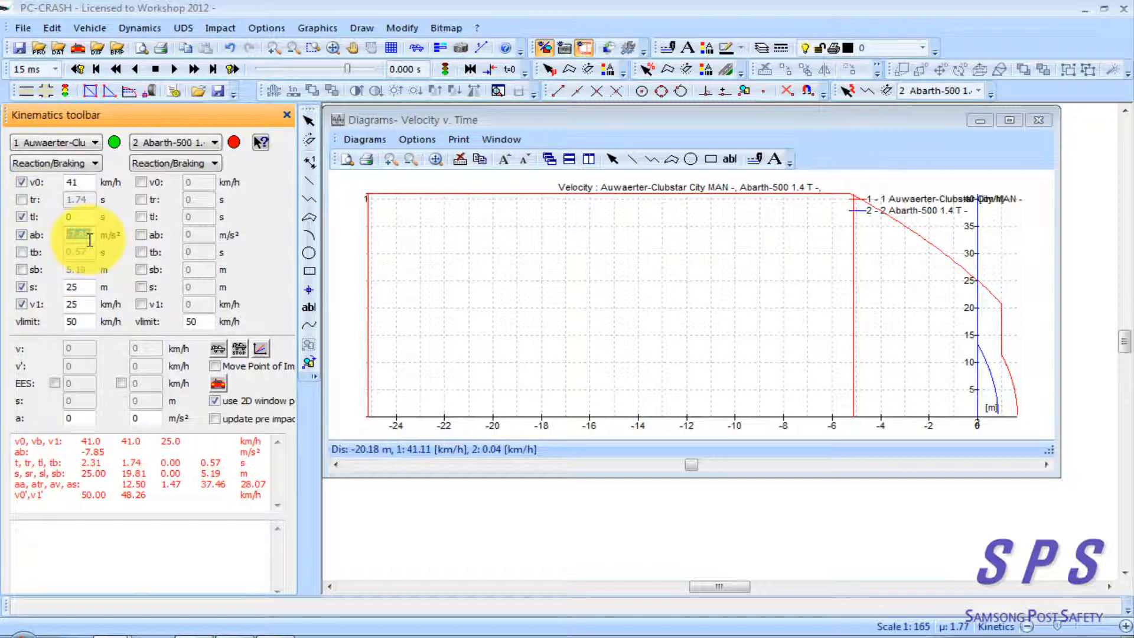